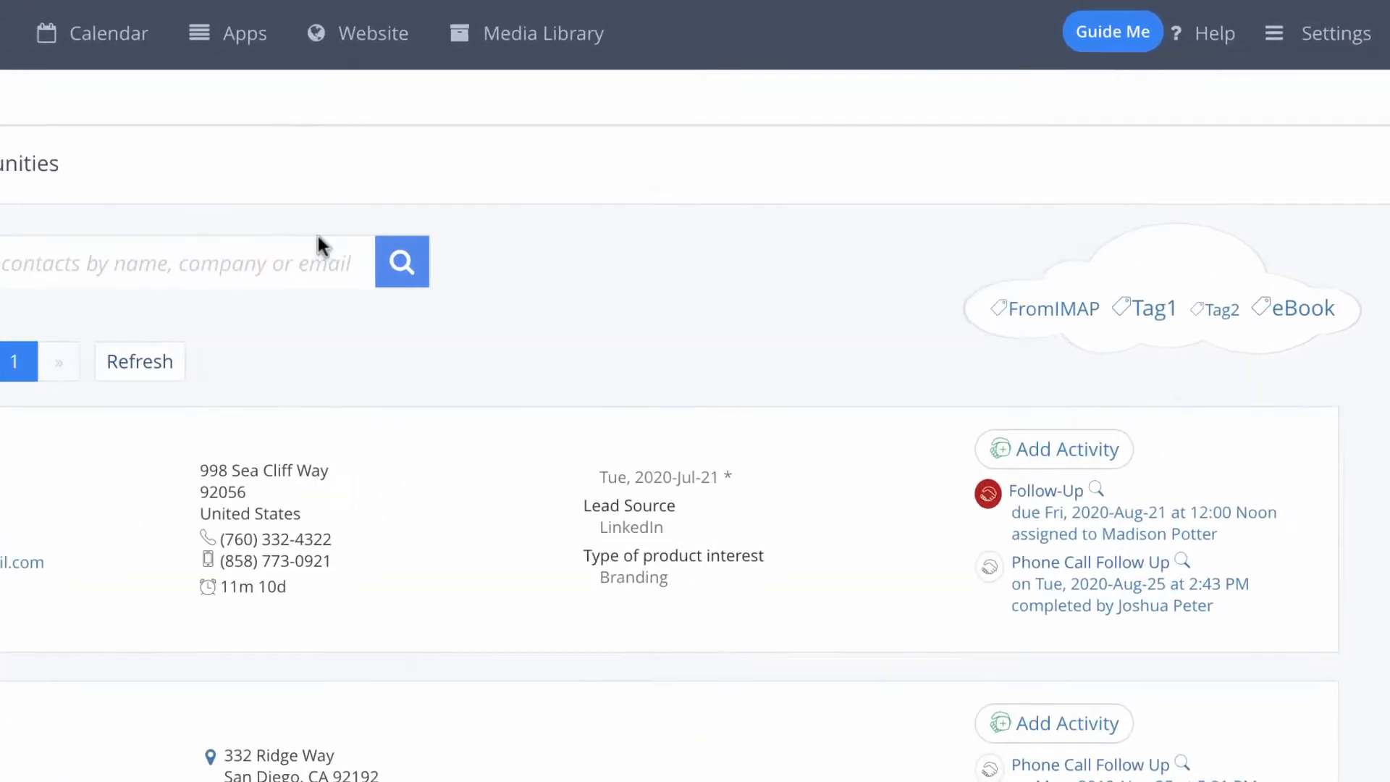
Step: Open the Settings dropdown from the Contacts page of the Ticketing Admin group
left_click(1301, 76)
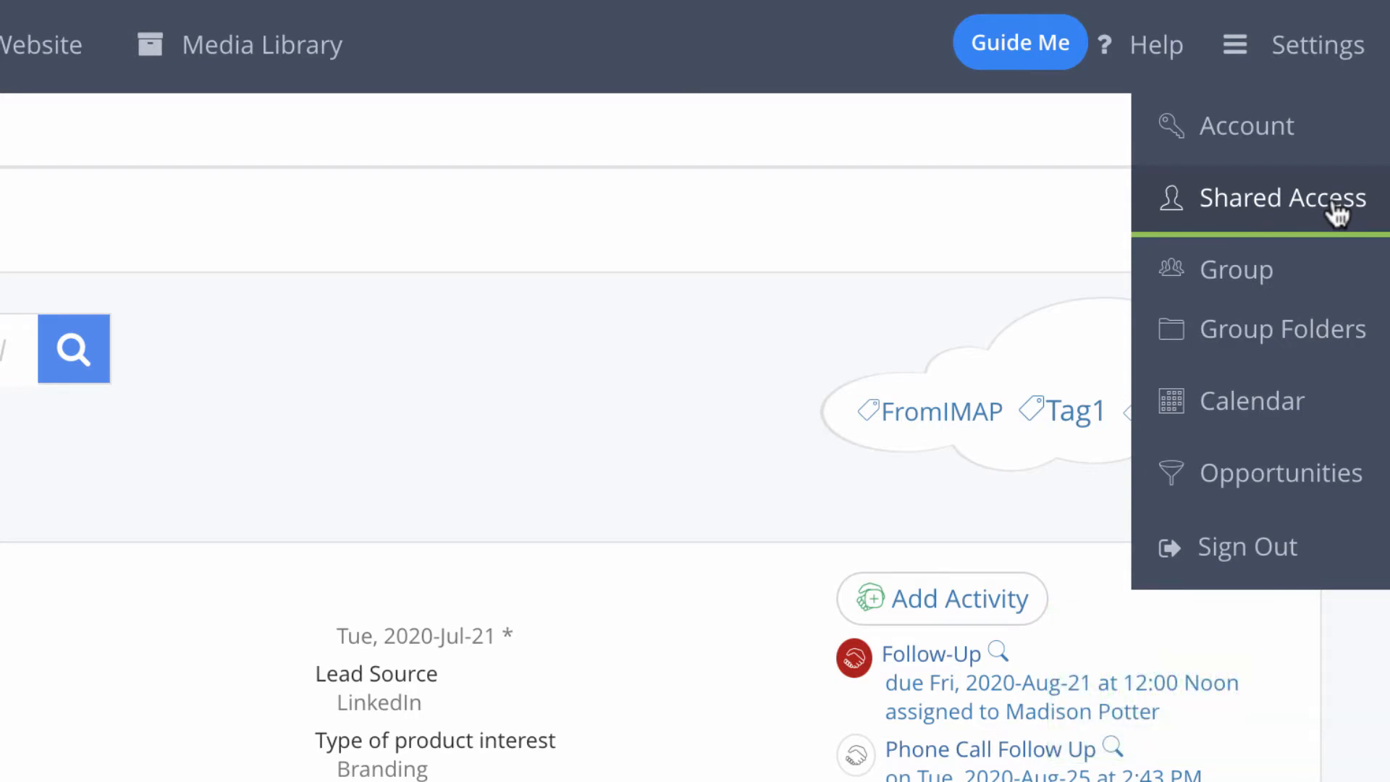
Step: Block 'spam, bots, solicitation' in group tickets and keep 'Yes - everyone sees all tickets'
left_click(1341, 281)
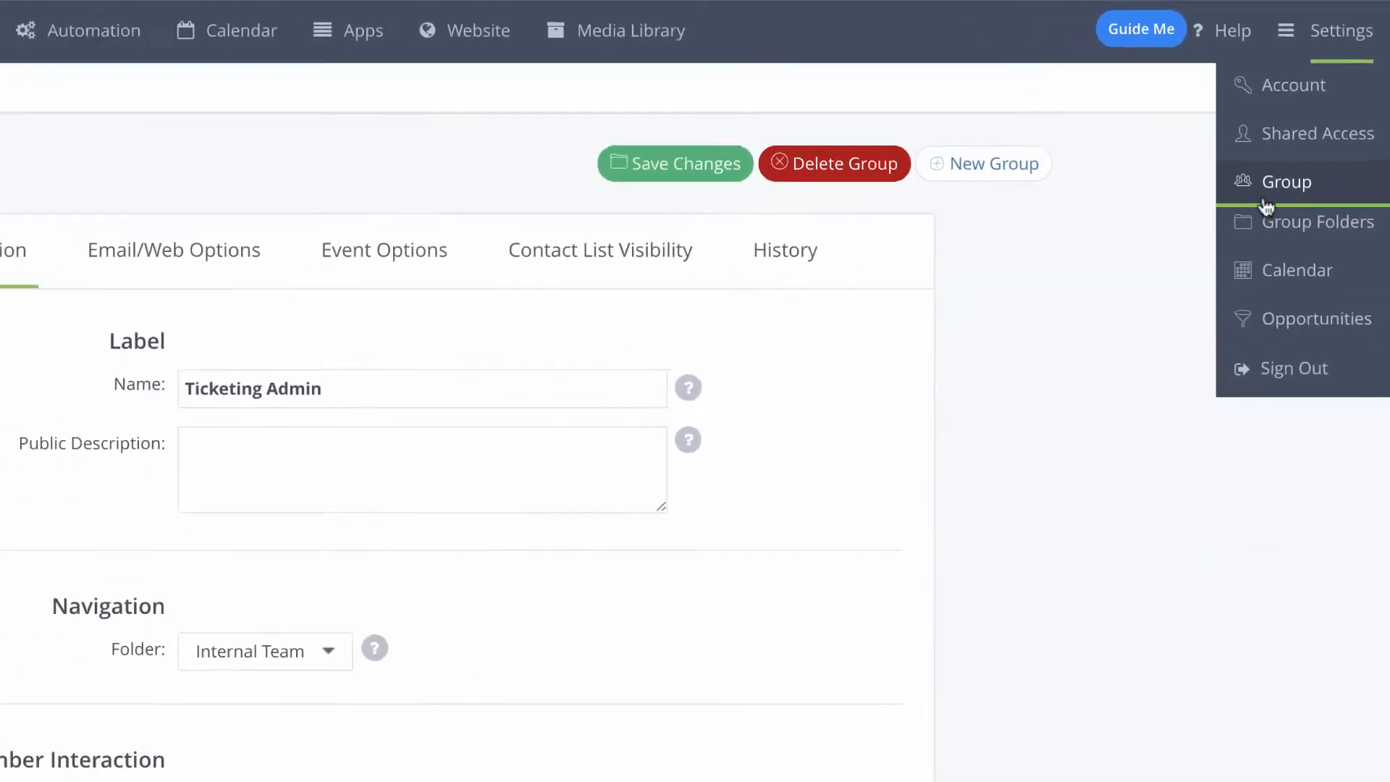
scroll(1025, 395, "down", 1)
scroll(1024, 395, "down", 5)
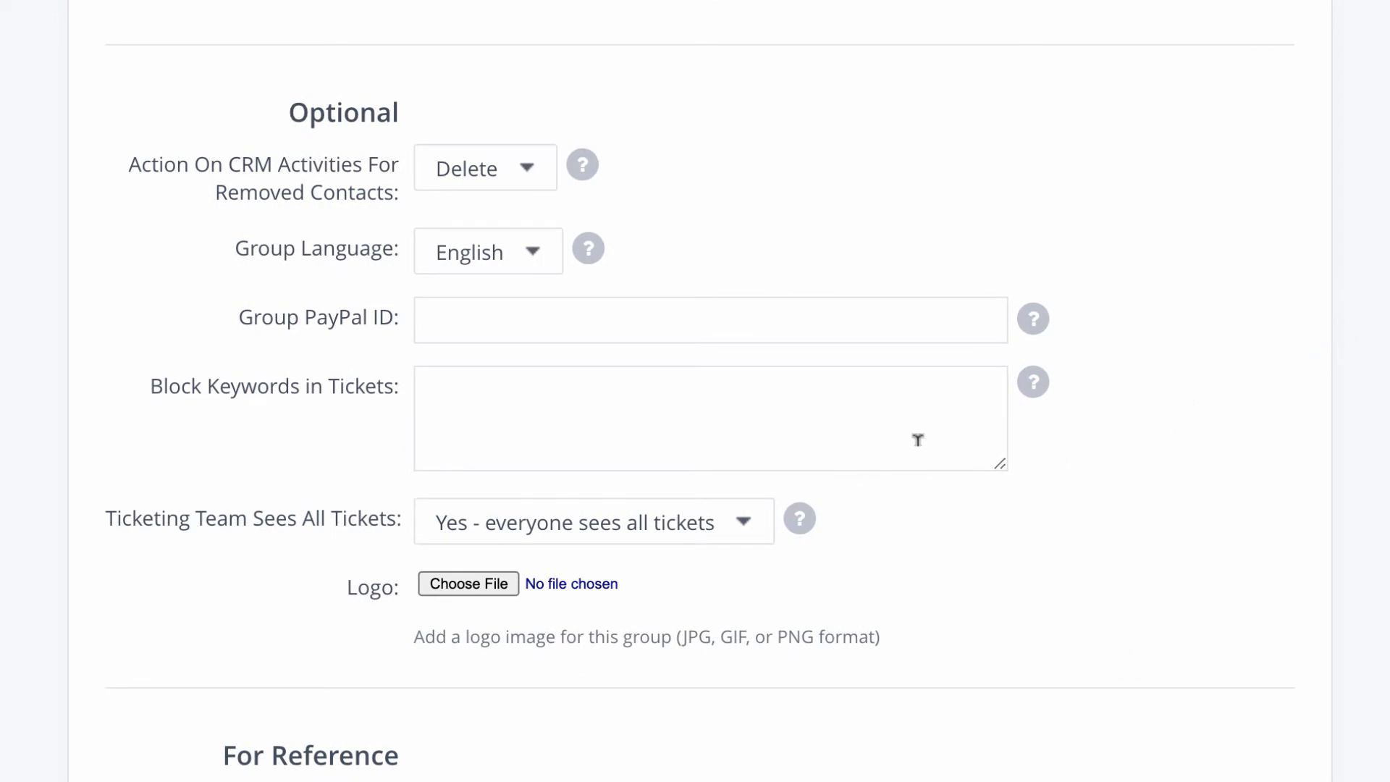
left_click(800, 400)
type("spam, bots, solicitation")
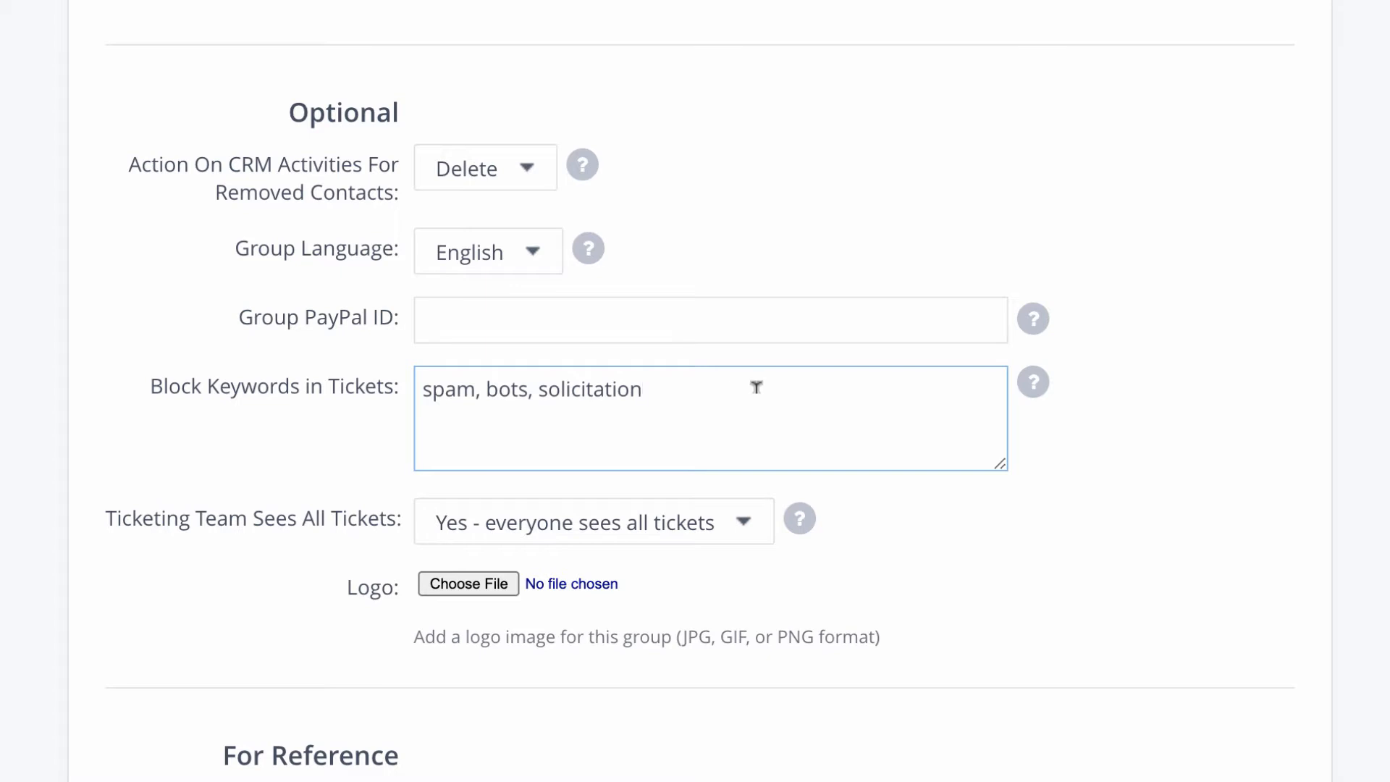
left_click(719, 535)
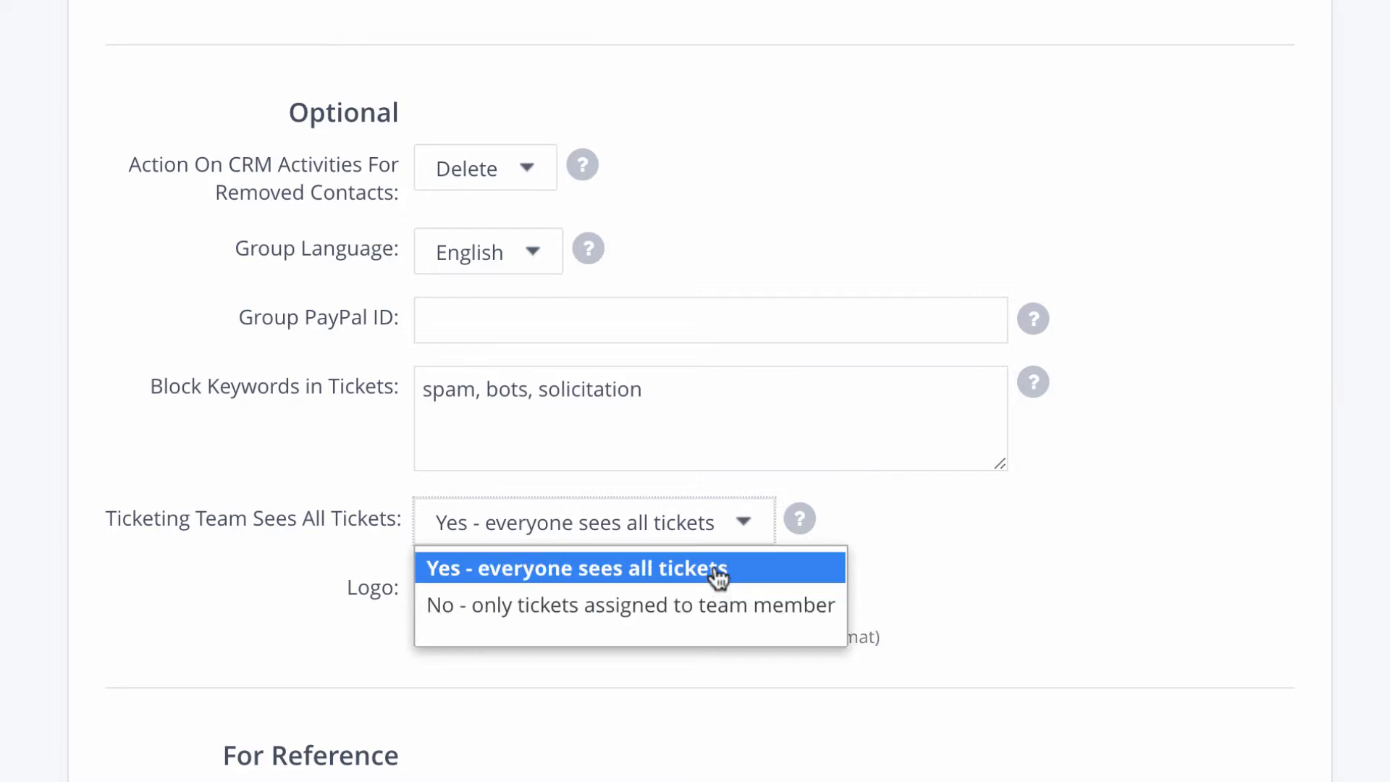
left_click(731, 530)
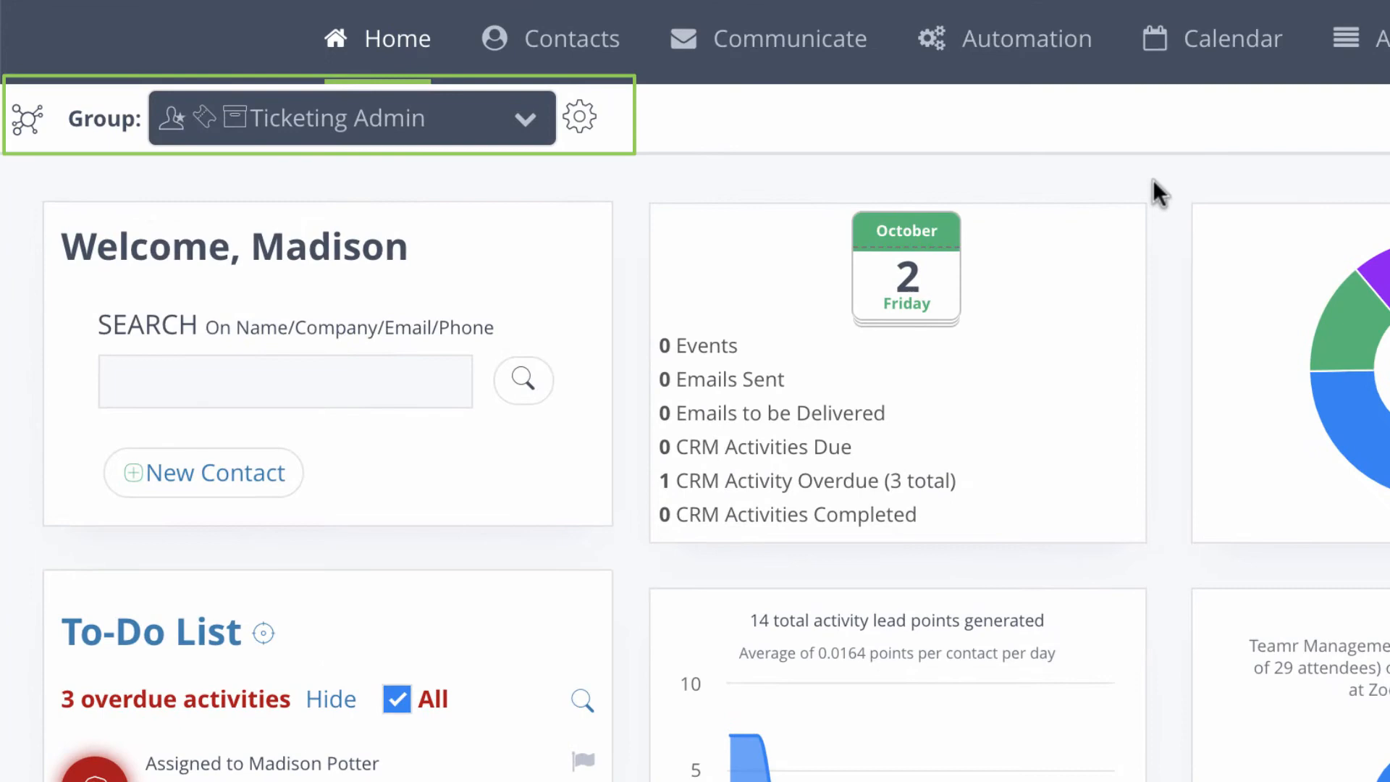
Step: In the Ticketing app, check the New Ticket forms list, then show the Ticket Team permissions
mouse_move(800, 41)
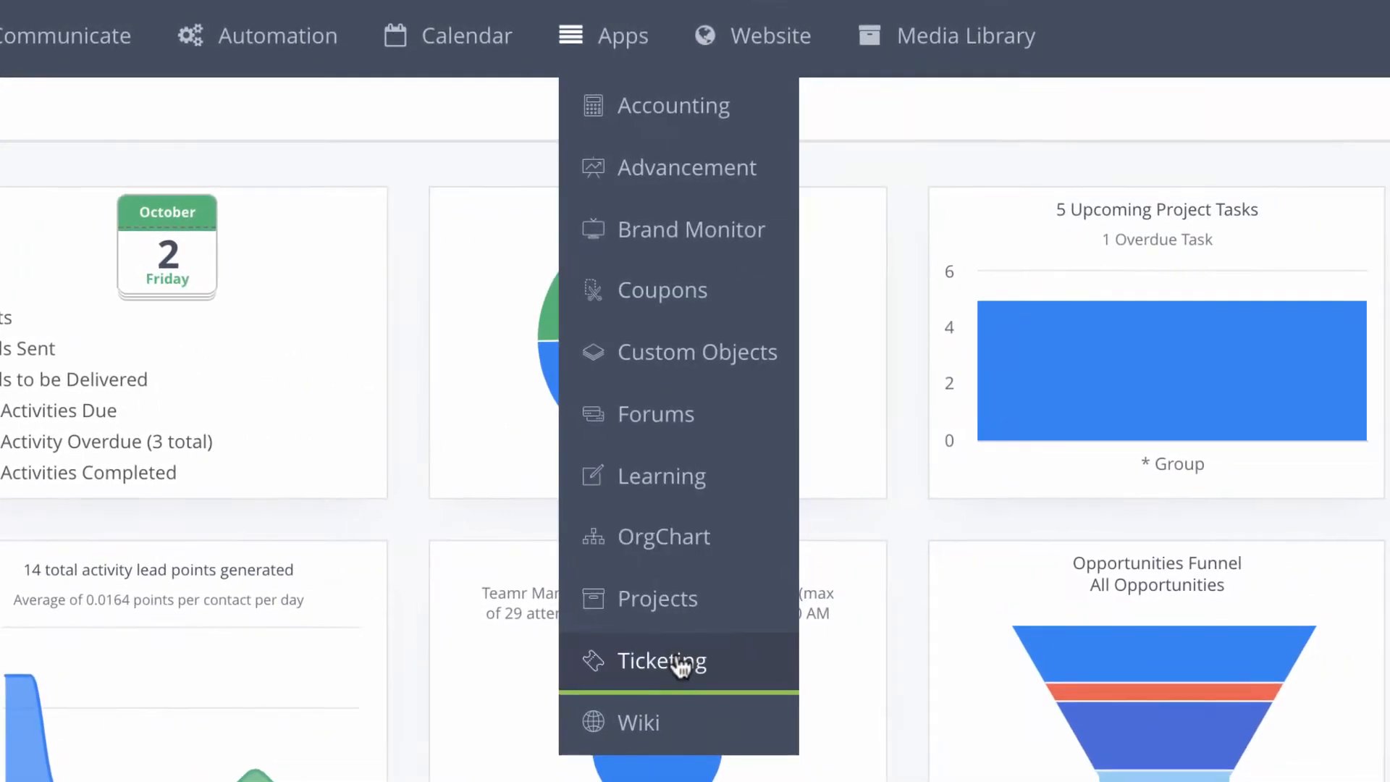
left_click(679, 662)
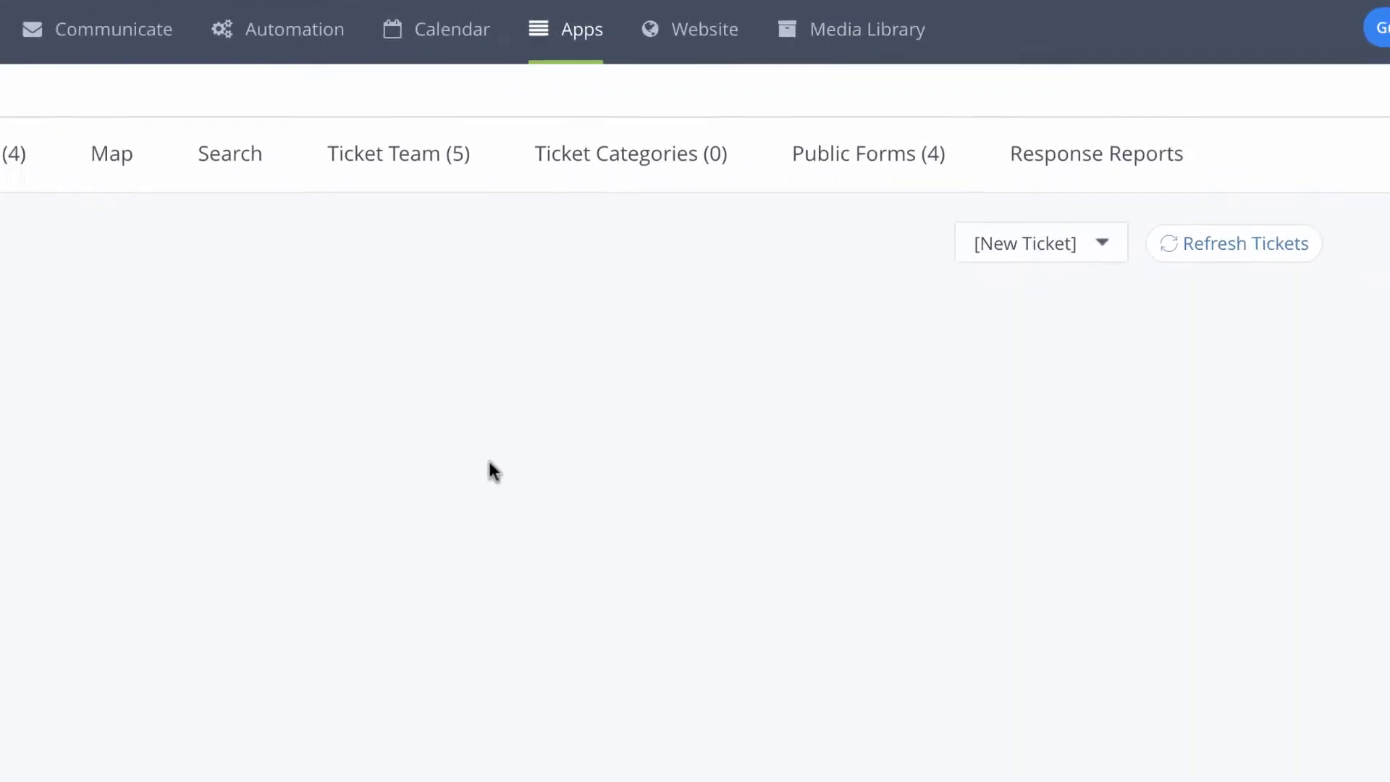
left_click(891, 284)
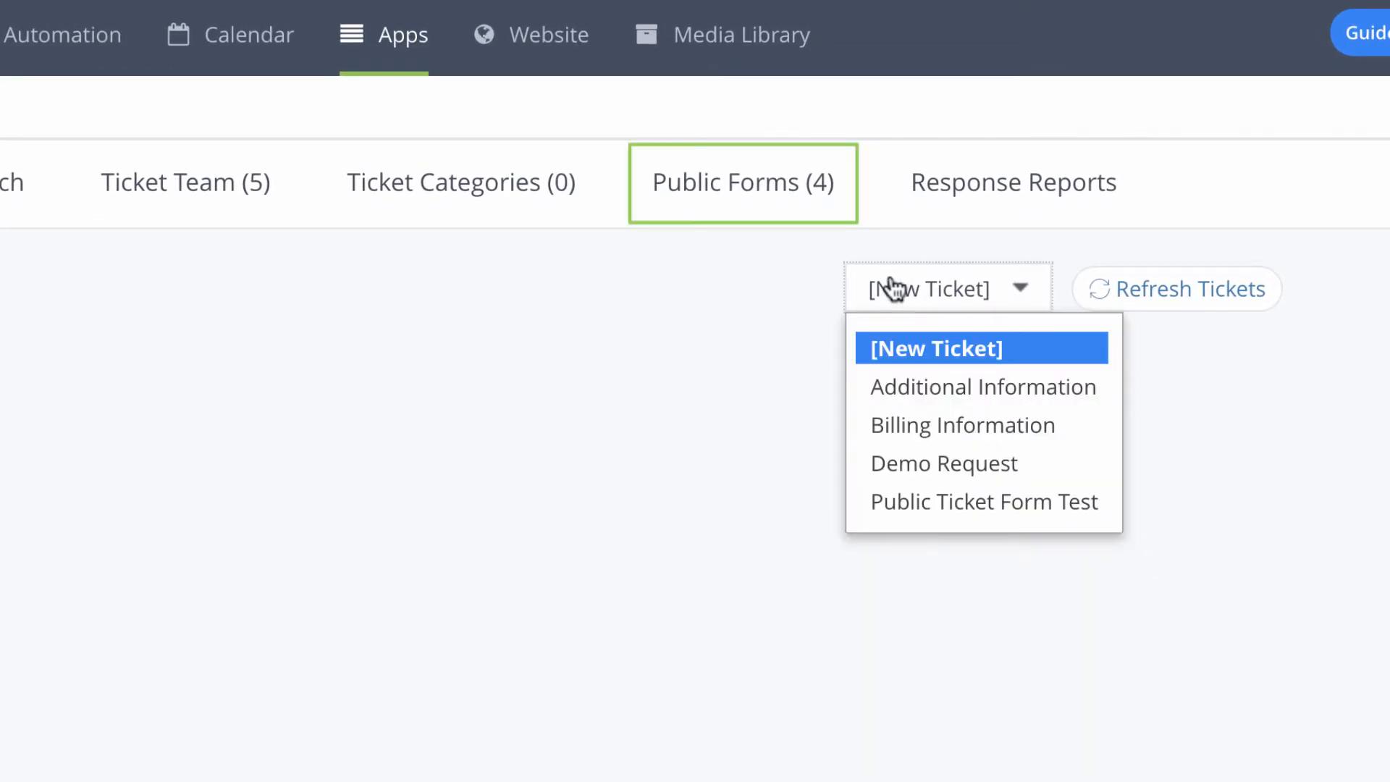
left_click(888, 287)
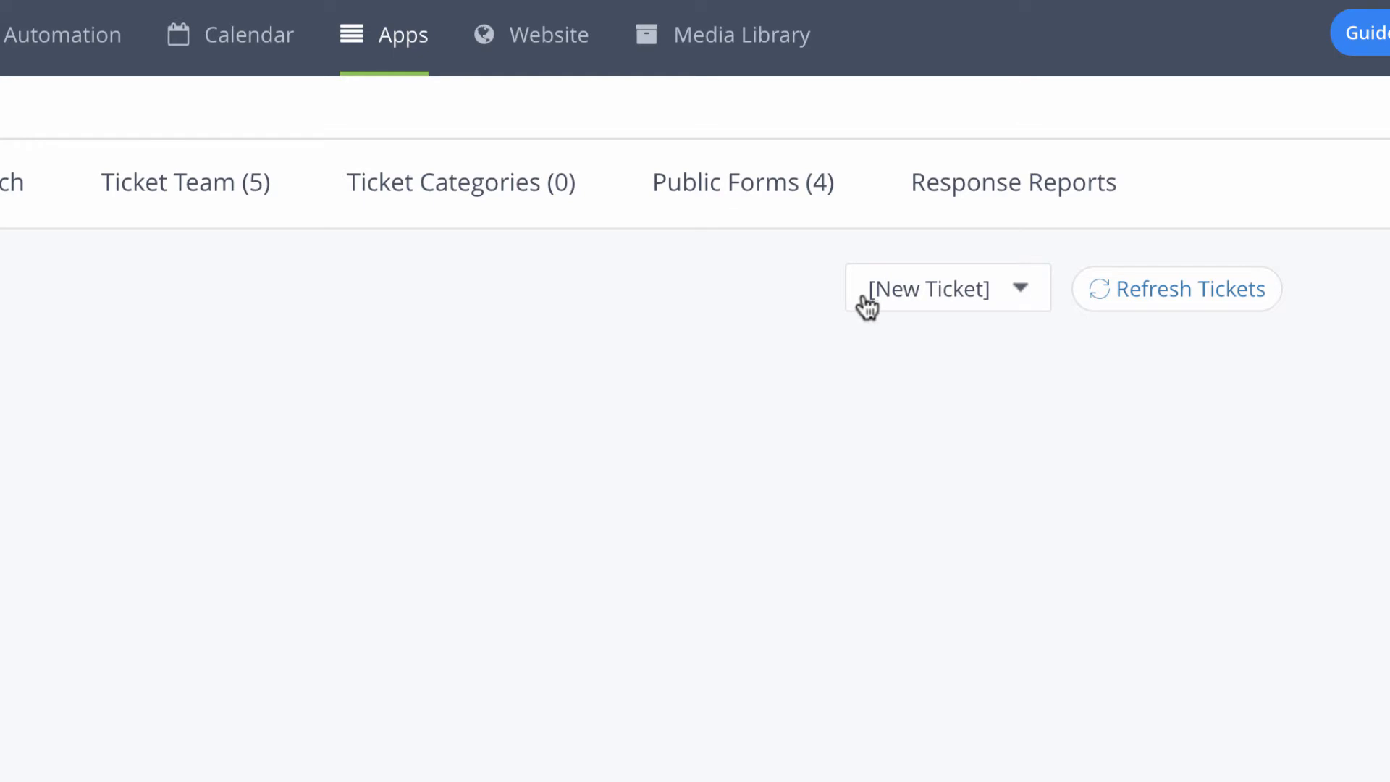
left_click(227, 223)
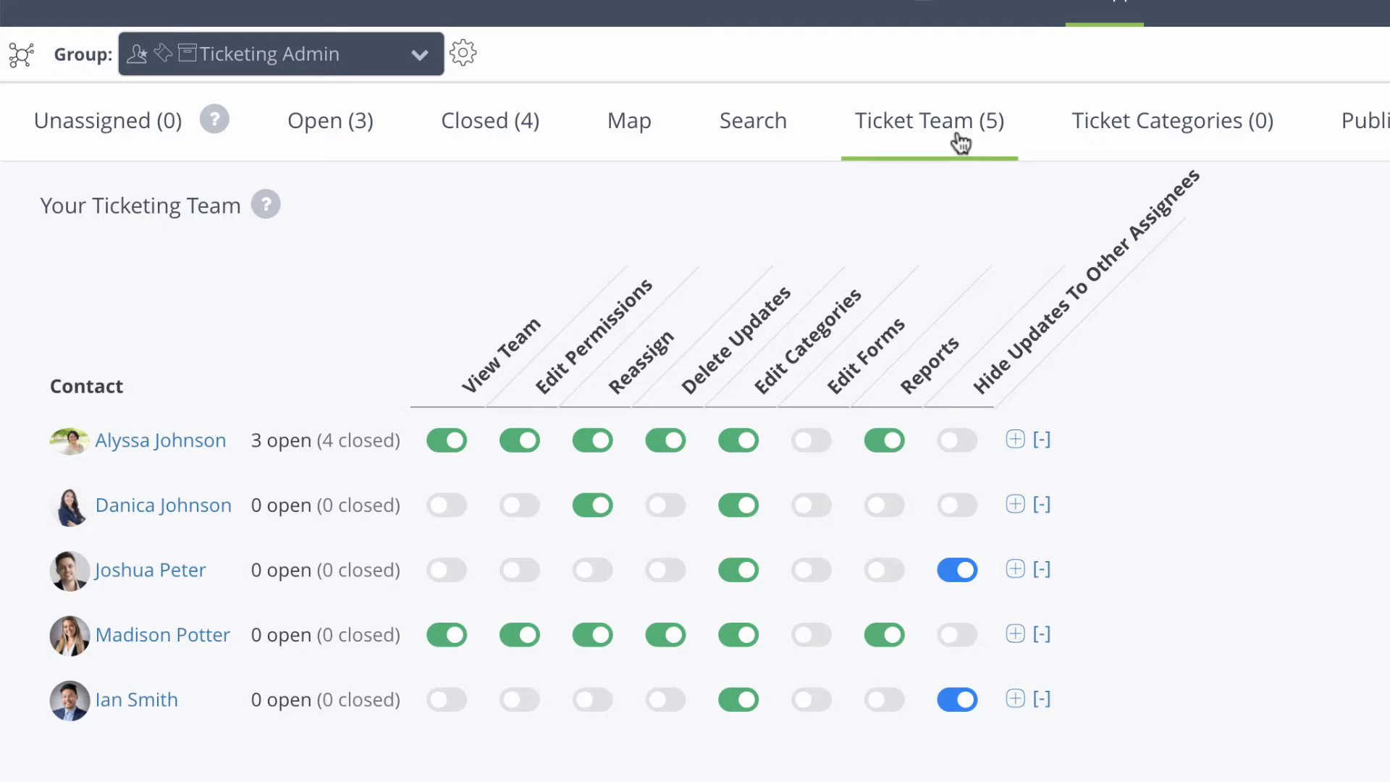
Step: Turn on View Team, Edit Permissions, Edit Forms and Reports for the second member, then view Ticket Categories
left_click(453, 510)
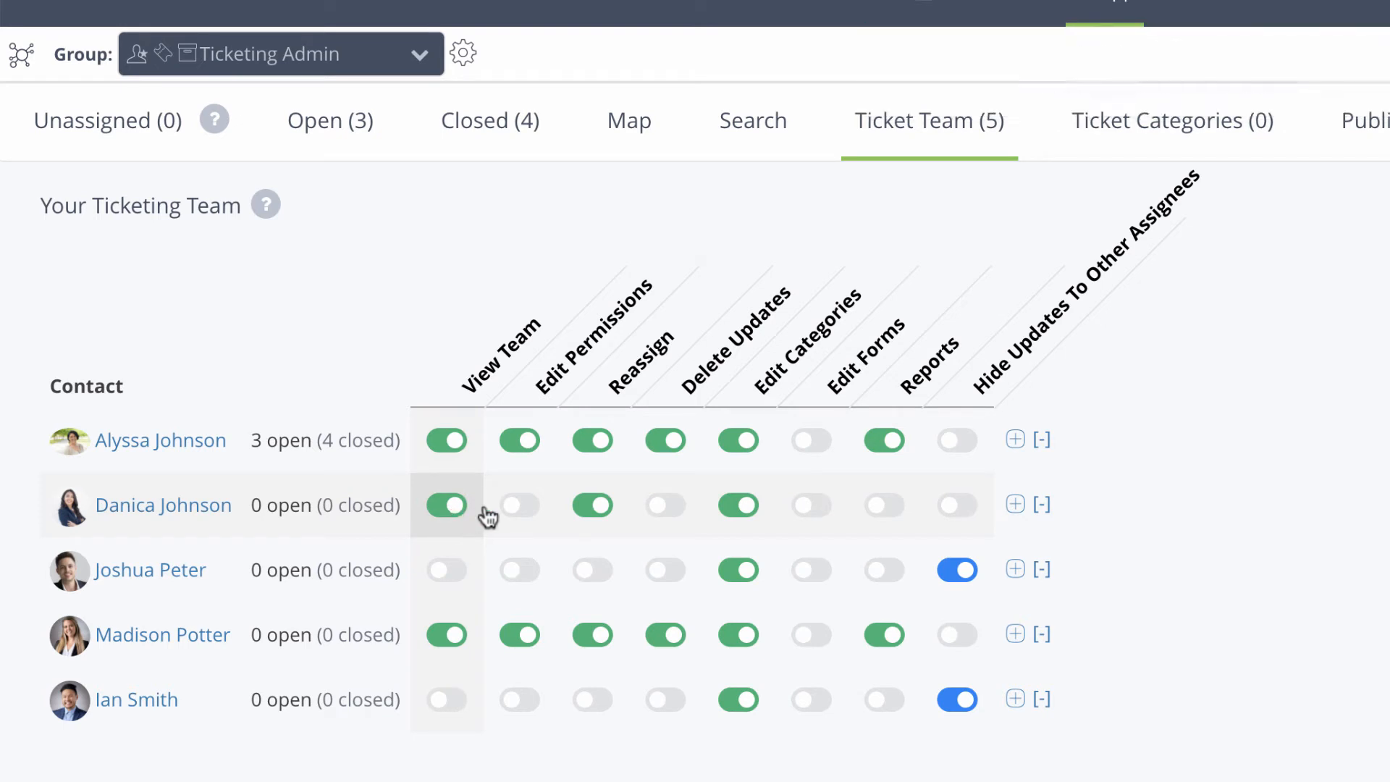
left_click(528, 510)
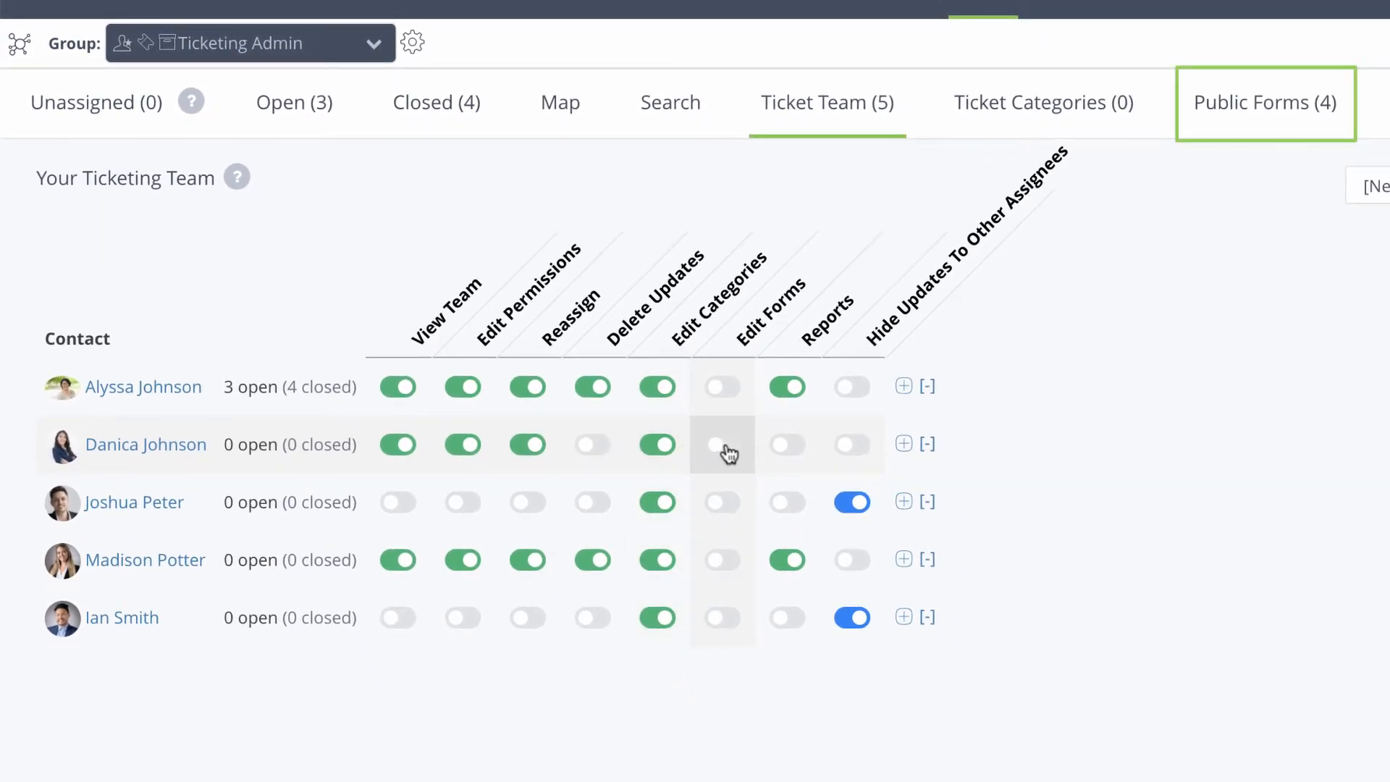
left_click(725, 446)
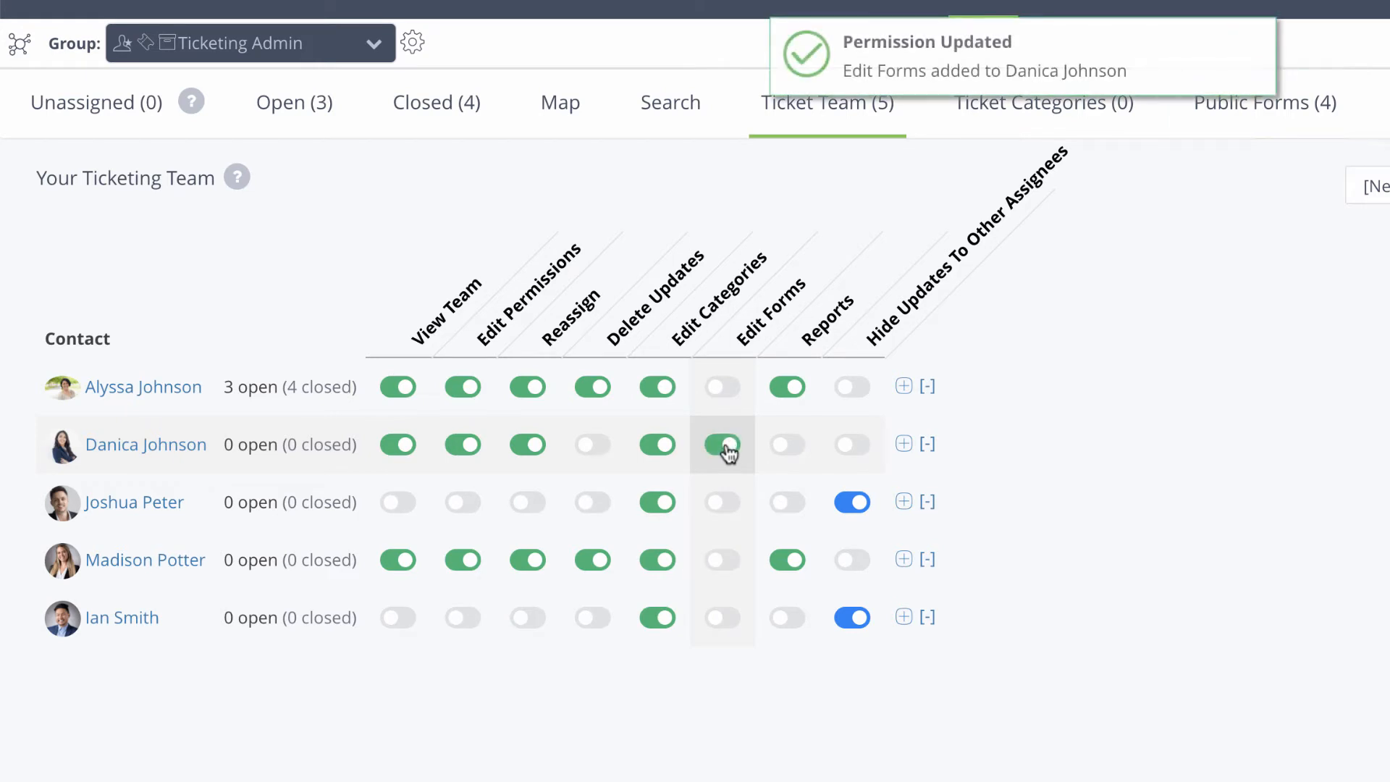
left_click(793, 449)
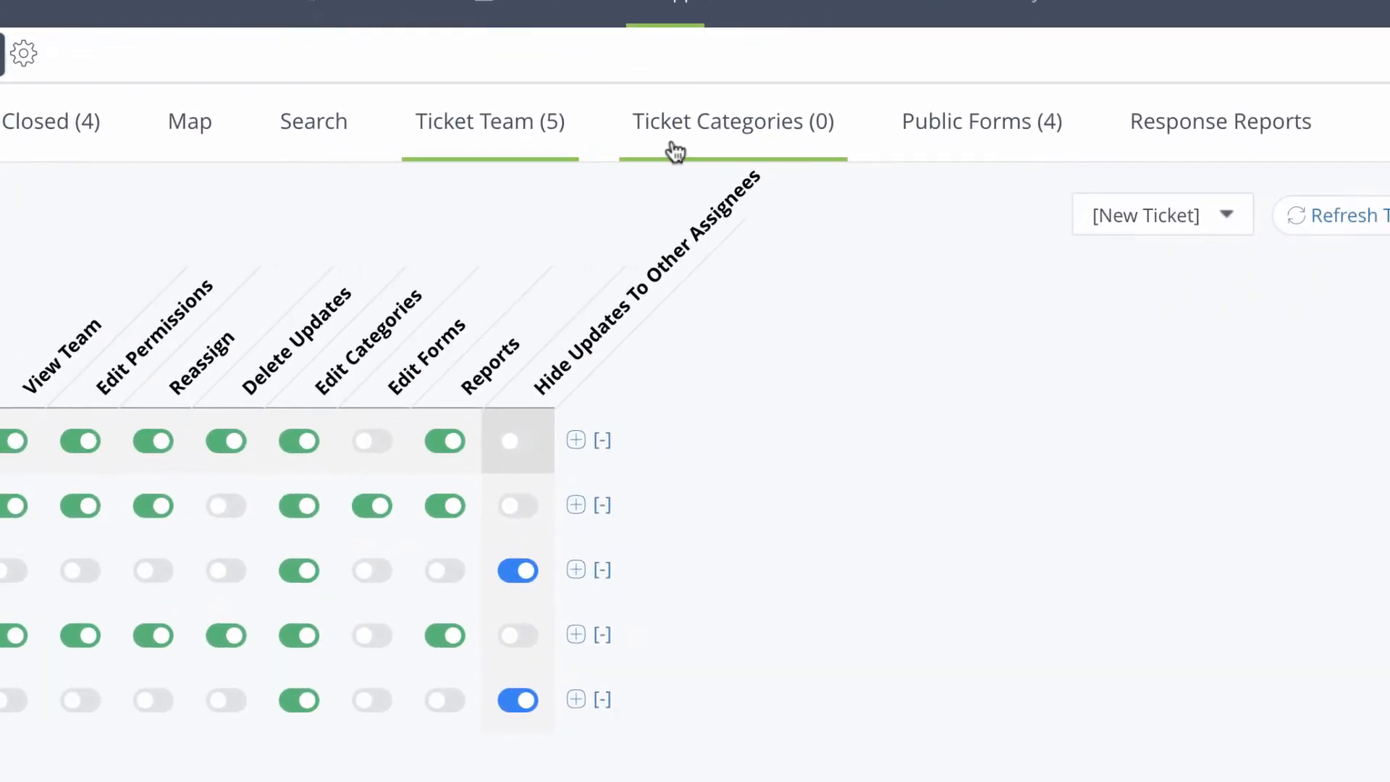
left_click(675, 150)
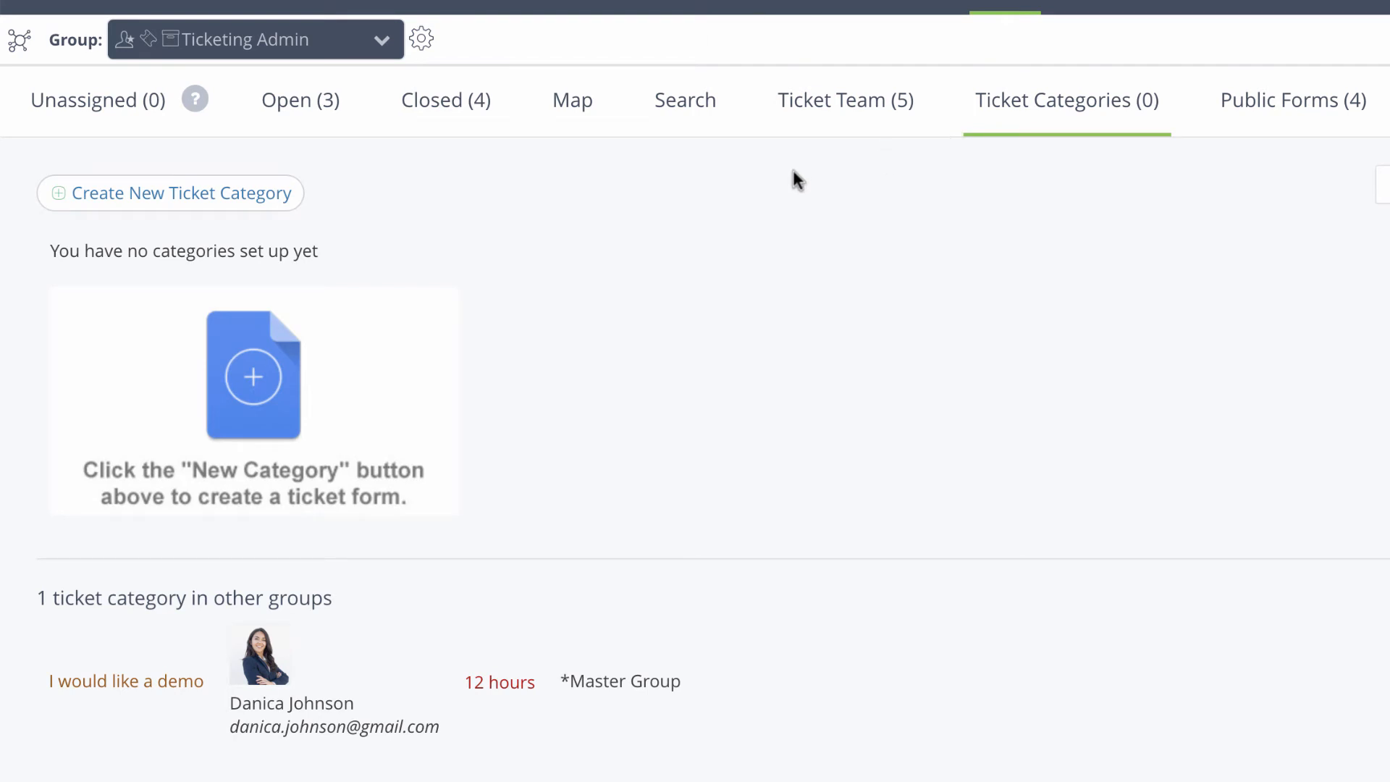
Step: Create a 'Client Support' category auto-assigned to the first team member, alerting after 2 hours
left_click(262, 196)
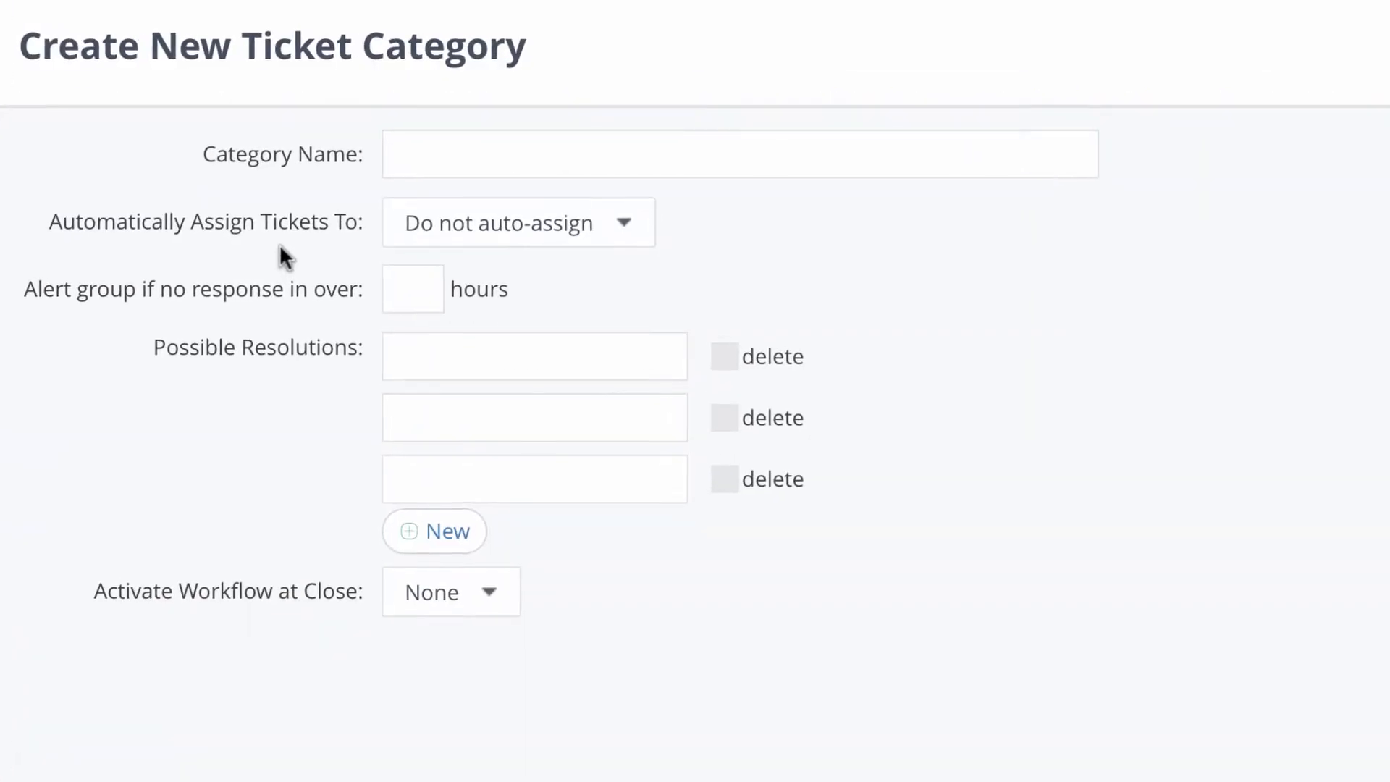
left_click(608, 151)
type("Client Support")
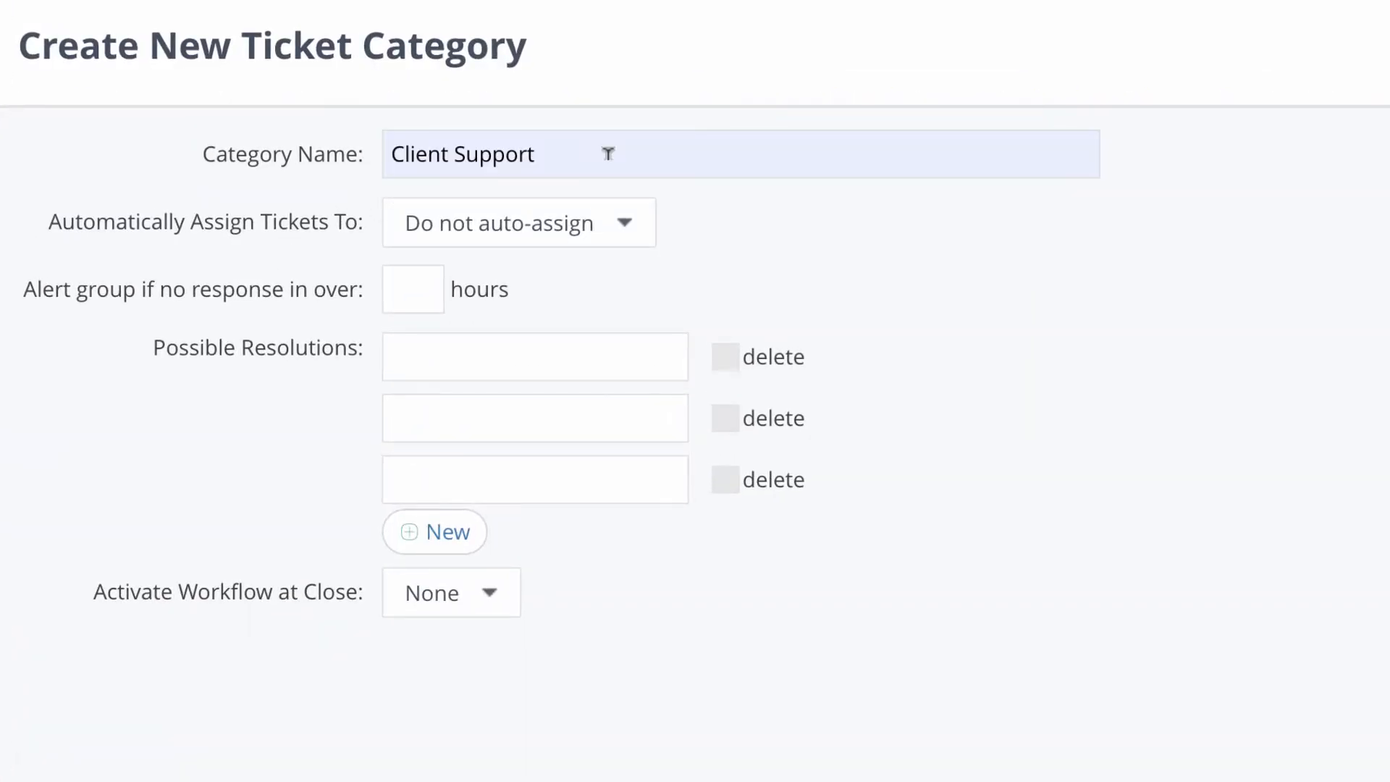
left_click(623, 229)
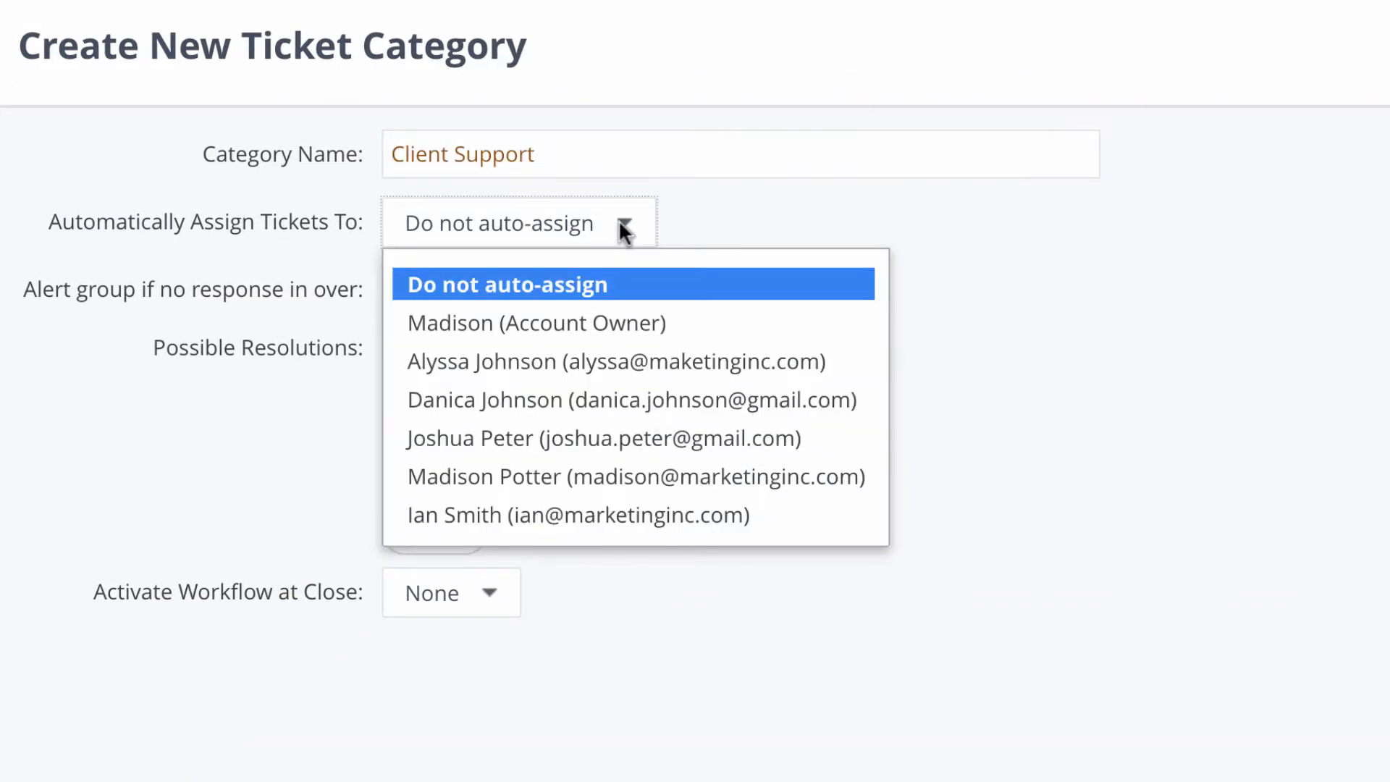
left_click(616, 362)
left_click(617, 286)
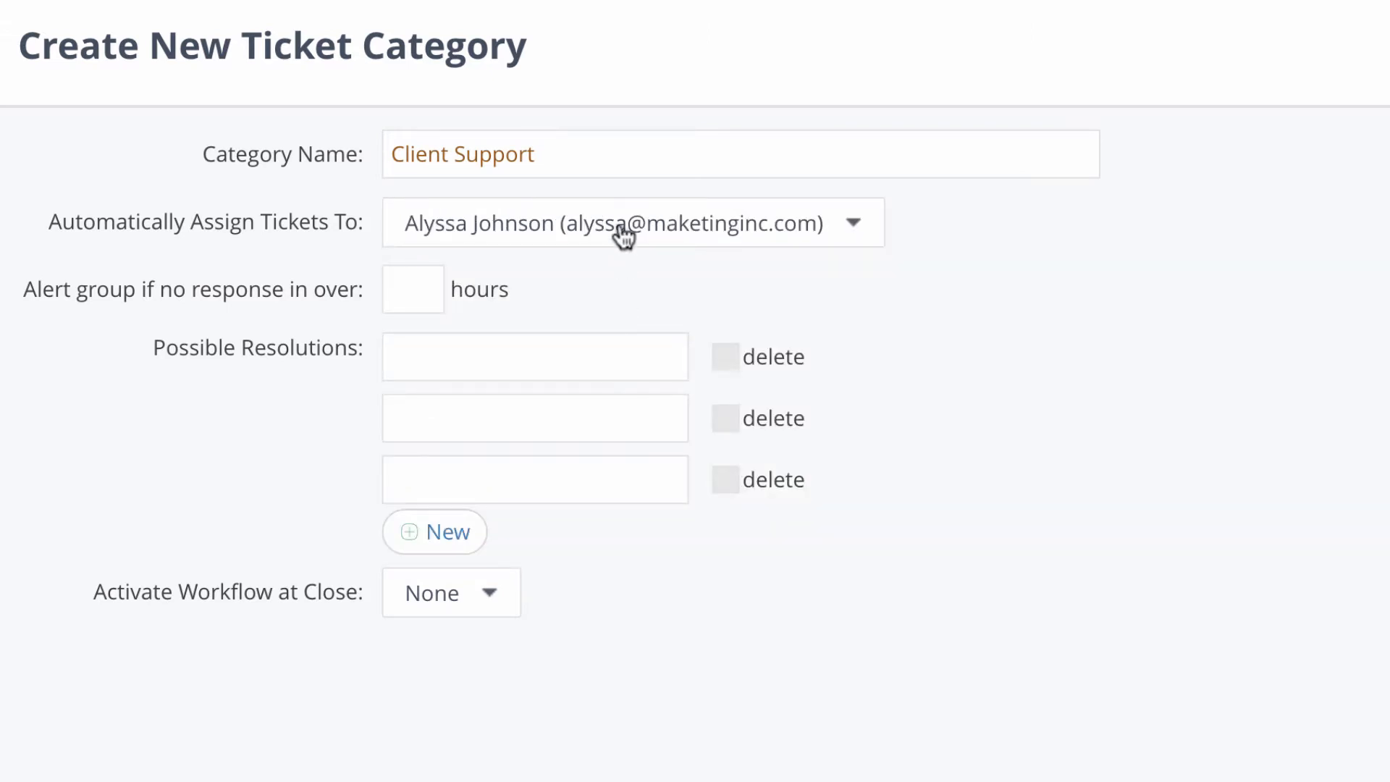
left_click(397, 275)
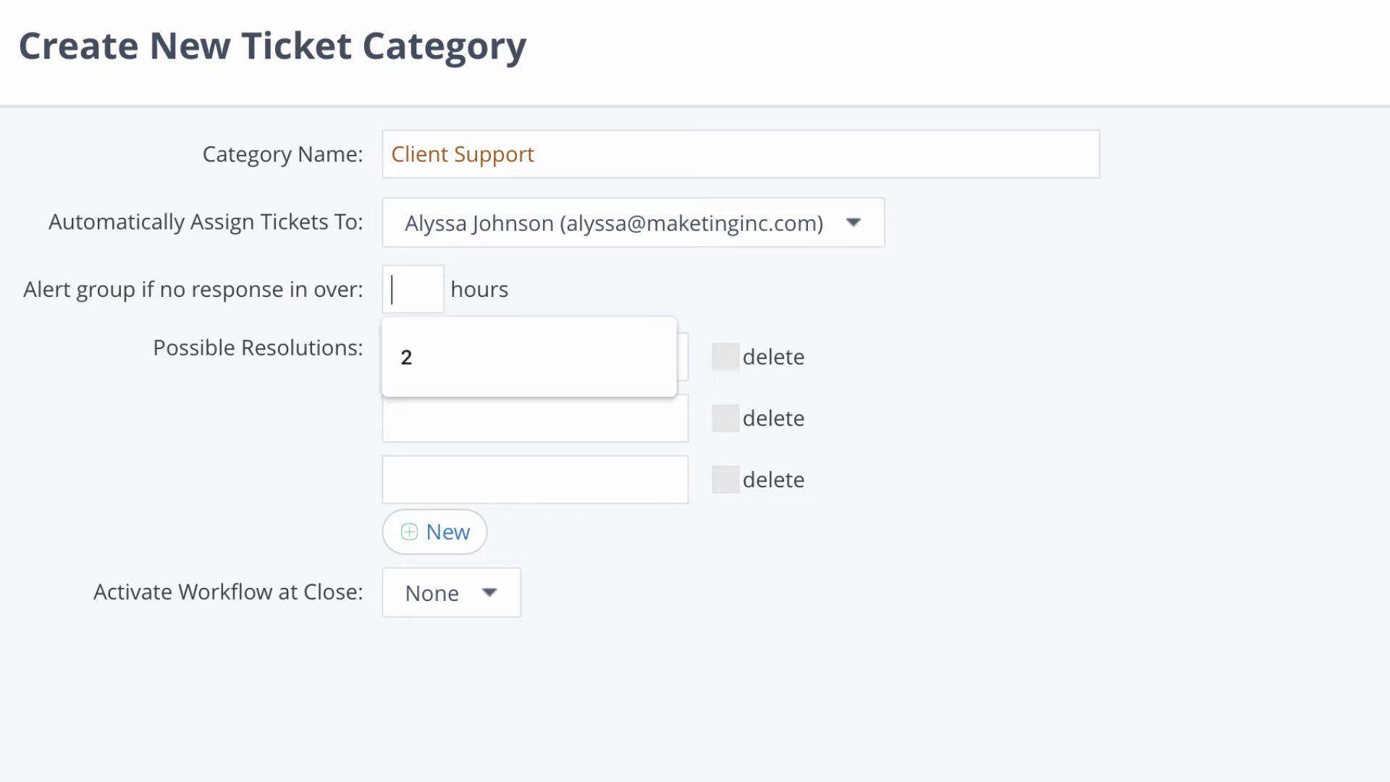
type("2")
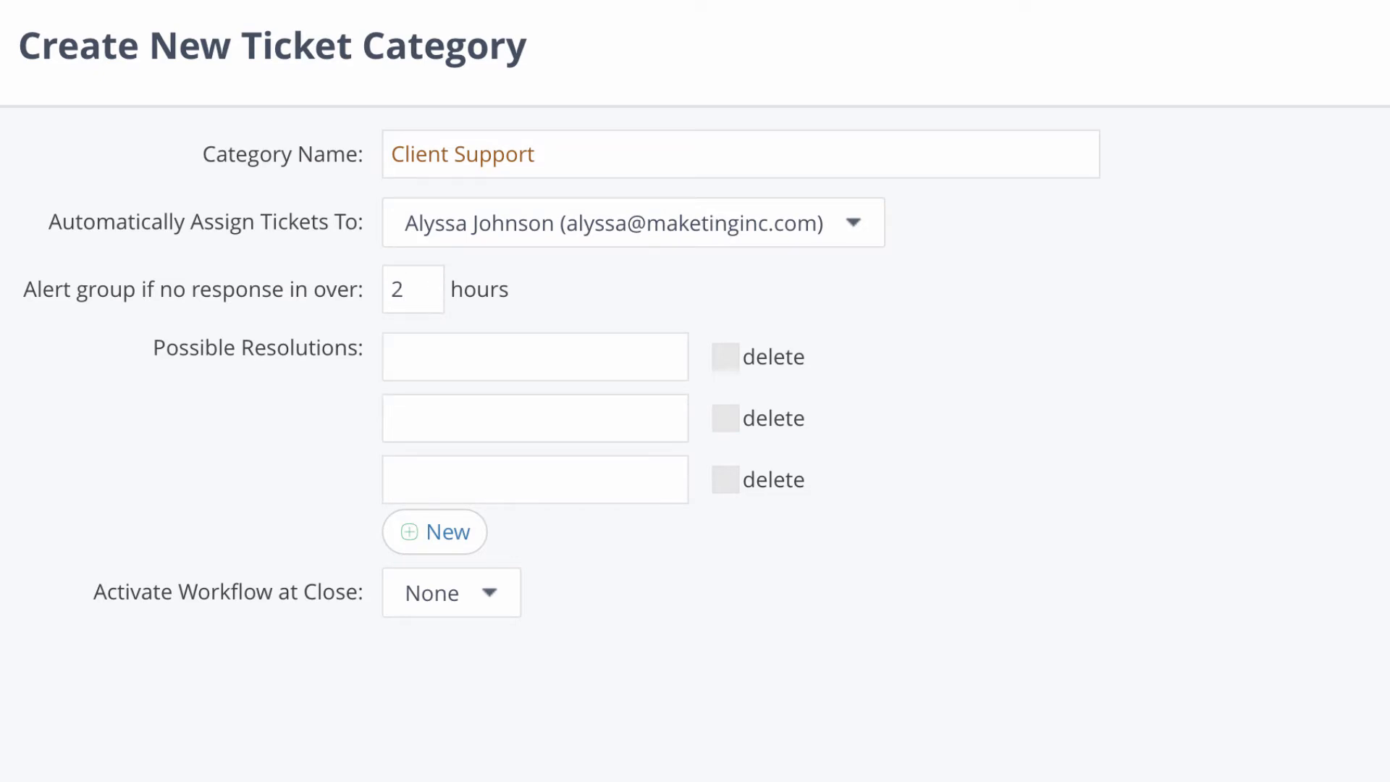
Step: Add resolutions 'Inquiry Resolved', 'Need Additional Information' and 'Client Unsatisfied'
left_click(451, 344)
type("Inquiry Resolved")
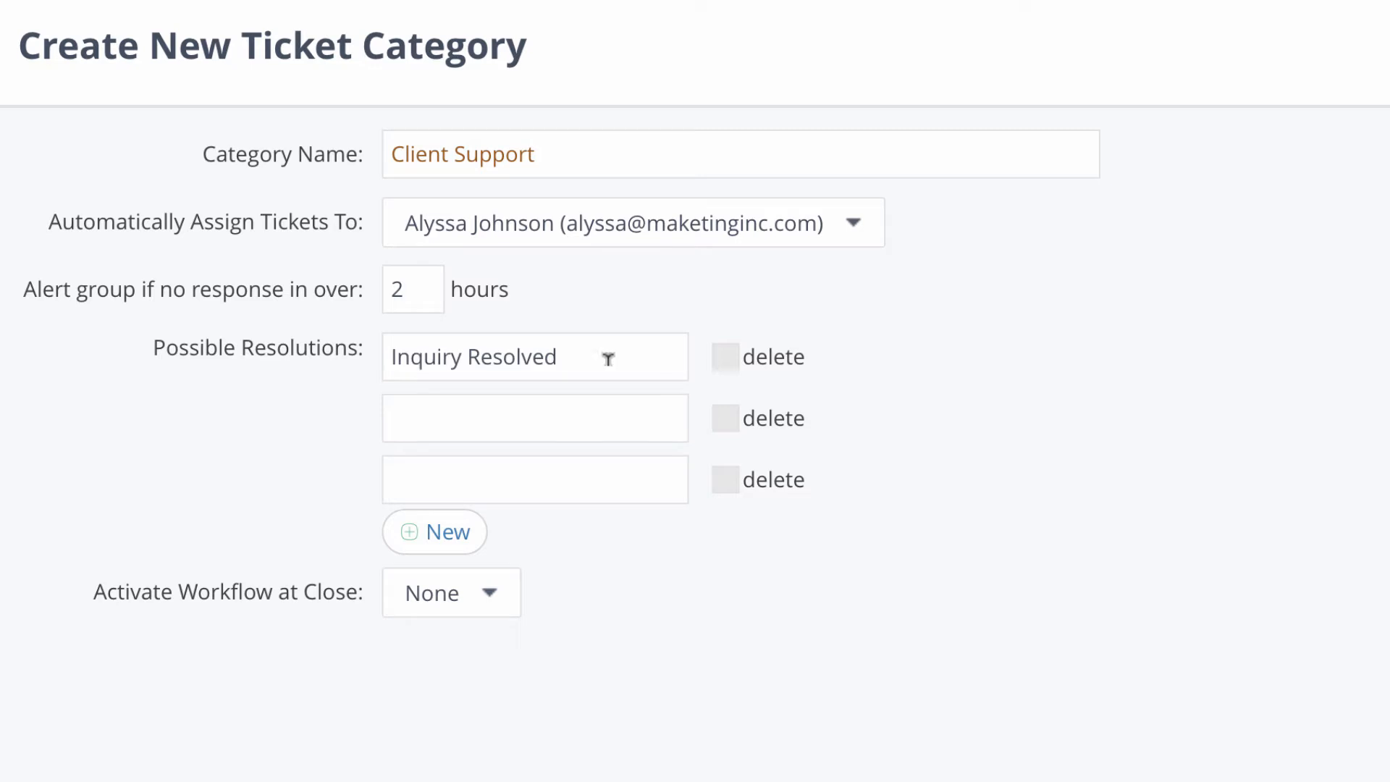
left_click(596, 409)
type("Need Additional Information")
left_click(582, 471)
type("Client Unsatisfied")
left_click(447, 542)
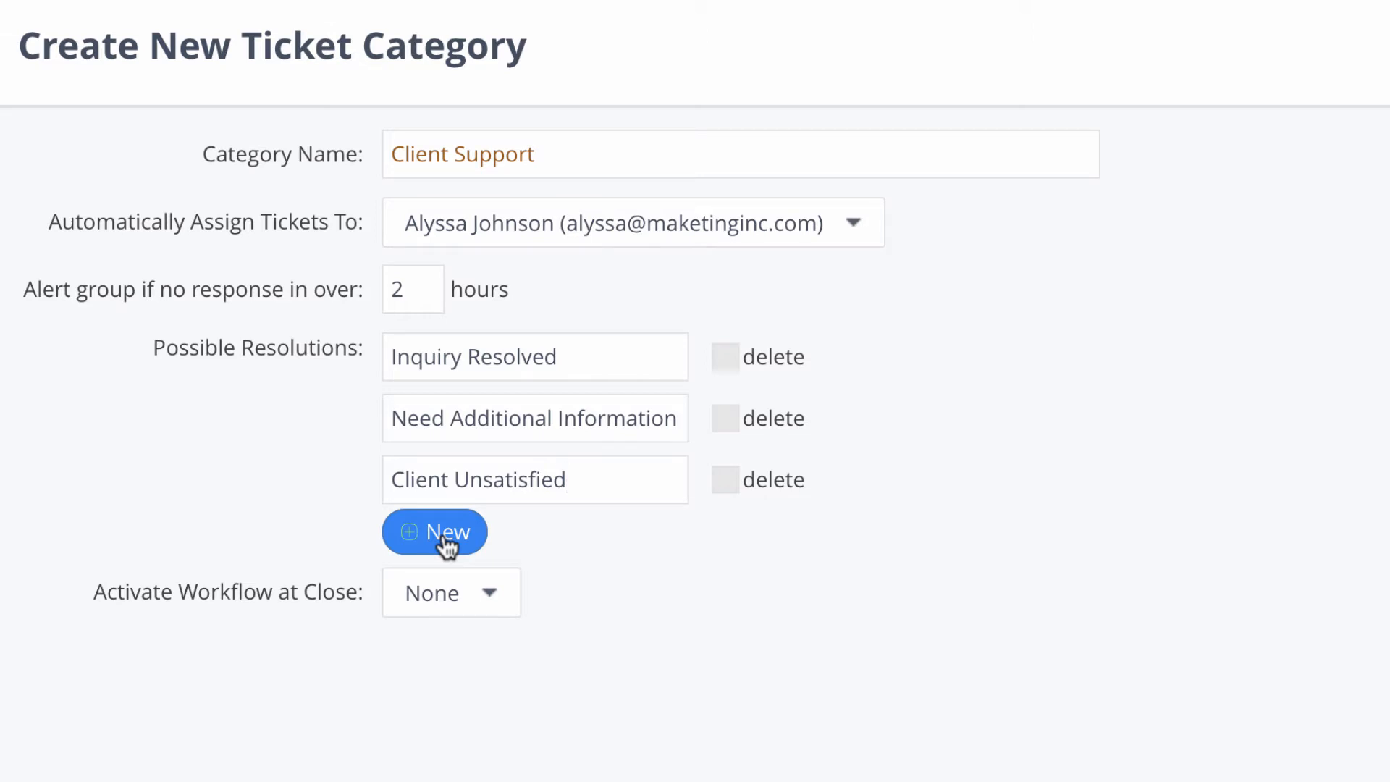
Step: Run the Courtesy Call workflow on close and save the category
left_click(490, 596)
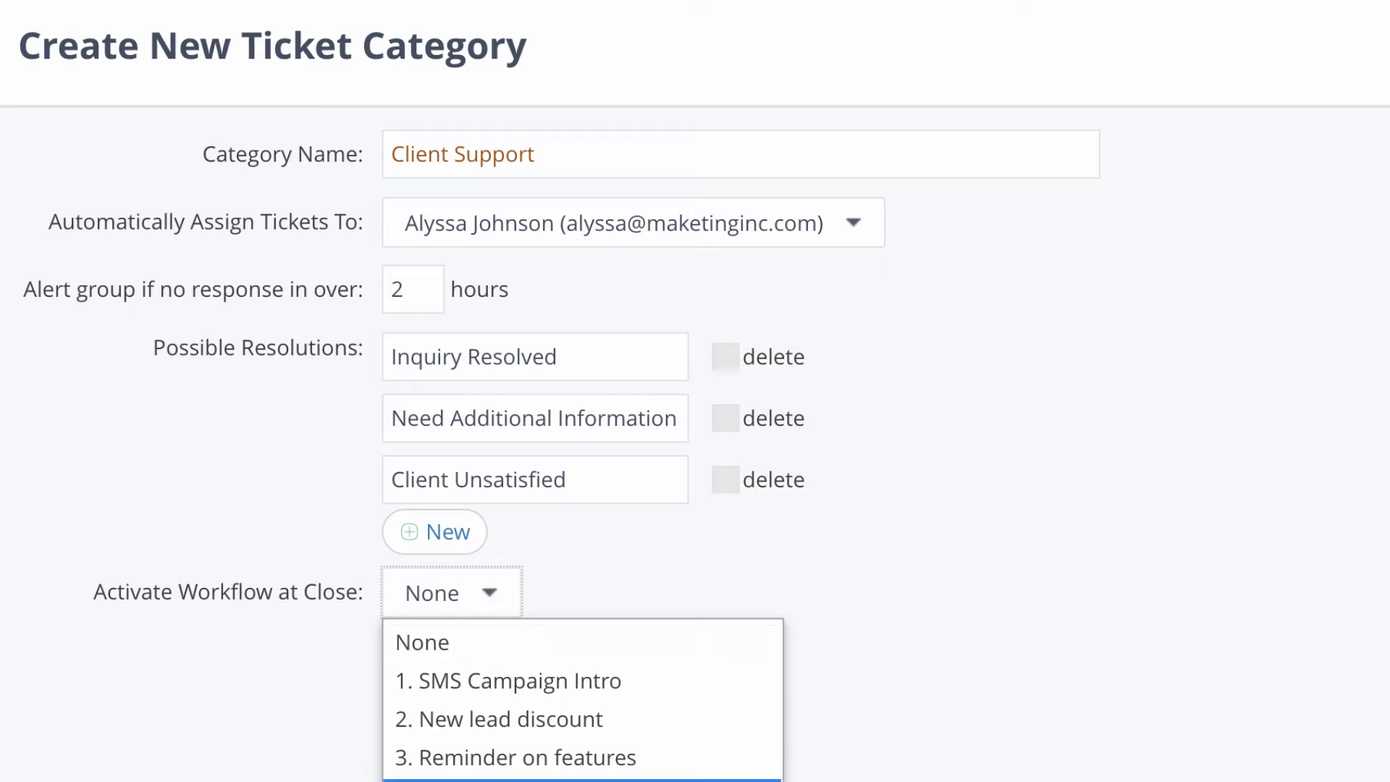
scroll(583, 699, "down", 3)
left_click(550, 778)
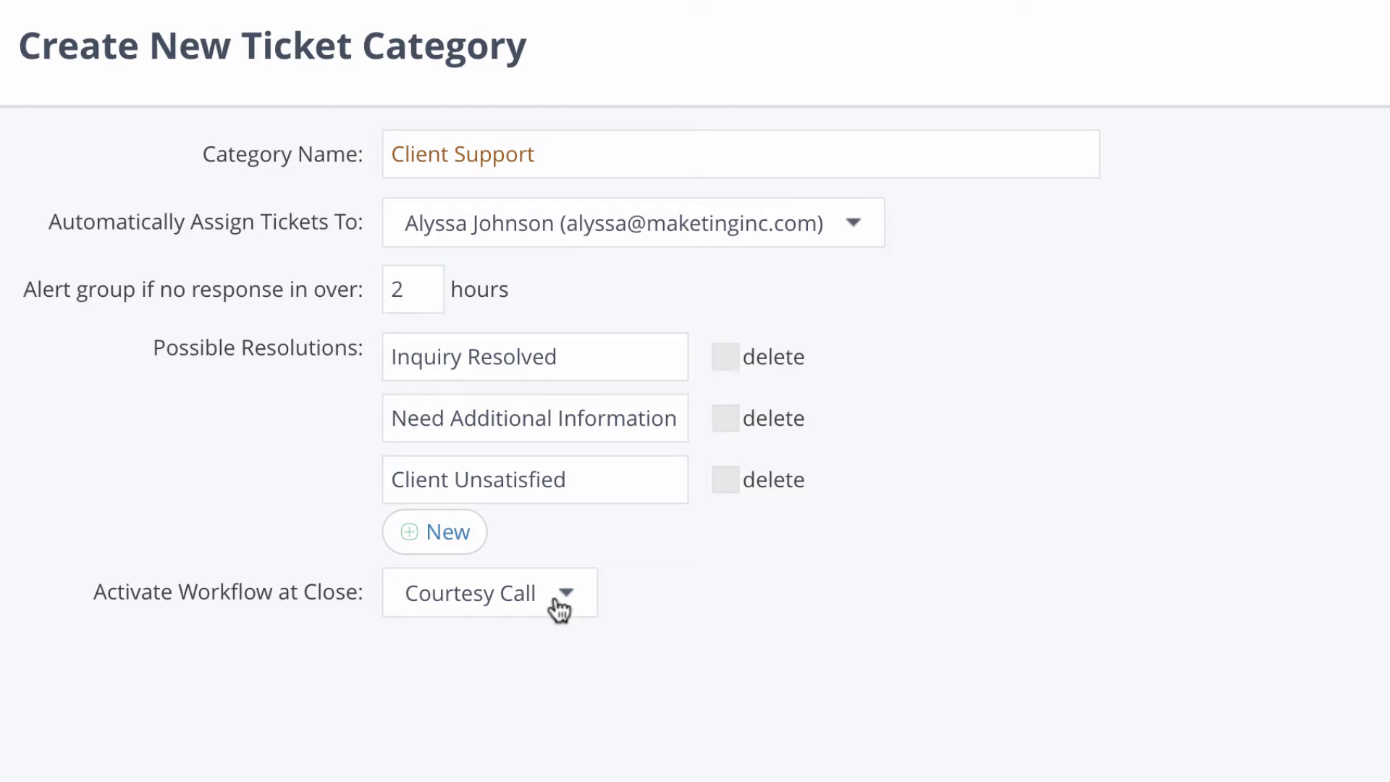
left_click(1174, 674)
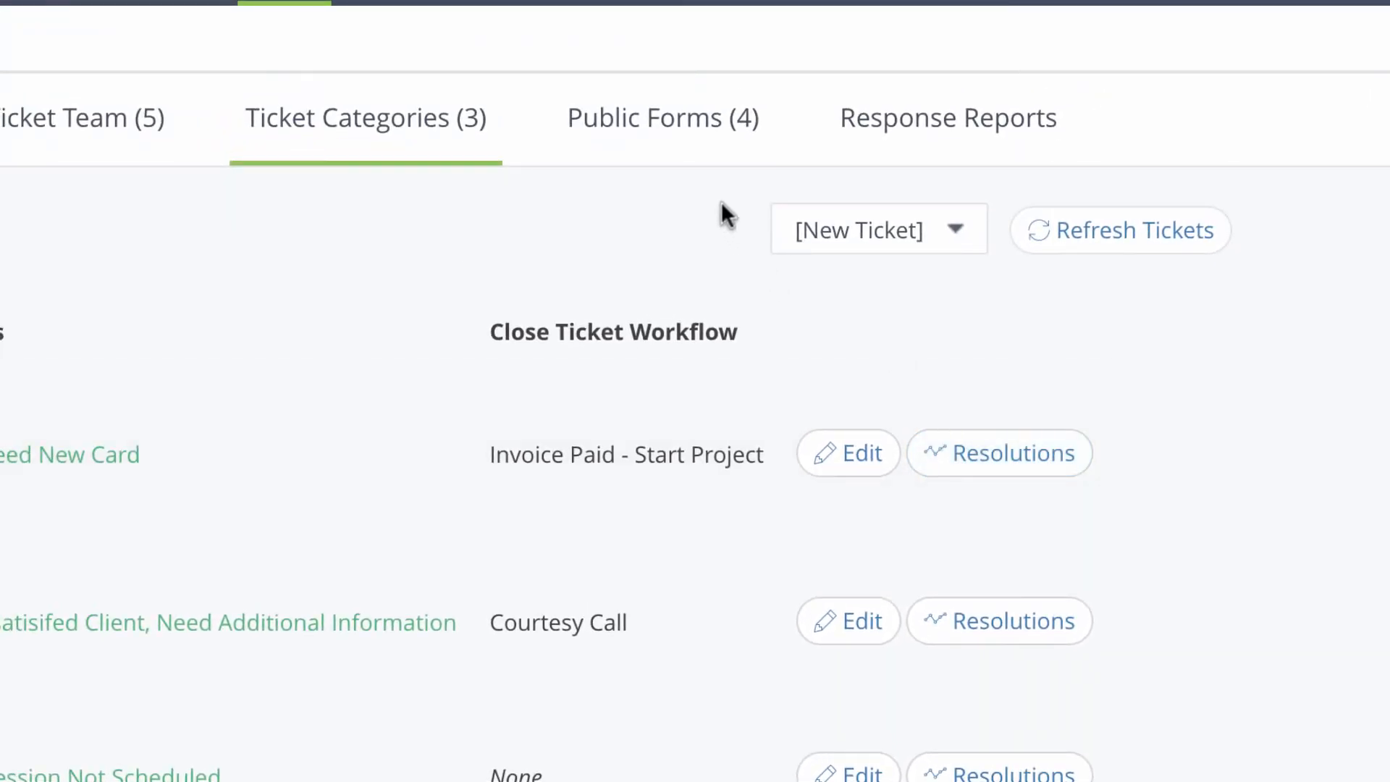
Step: Show the Public Forms tab listing the four existing ticket forms
left_click(677, 131)
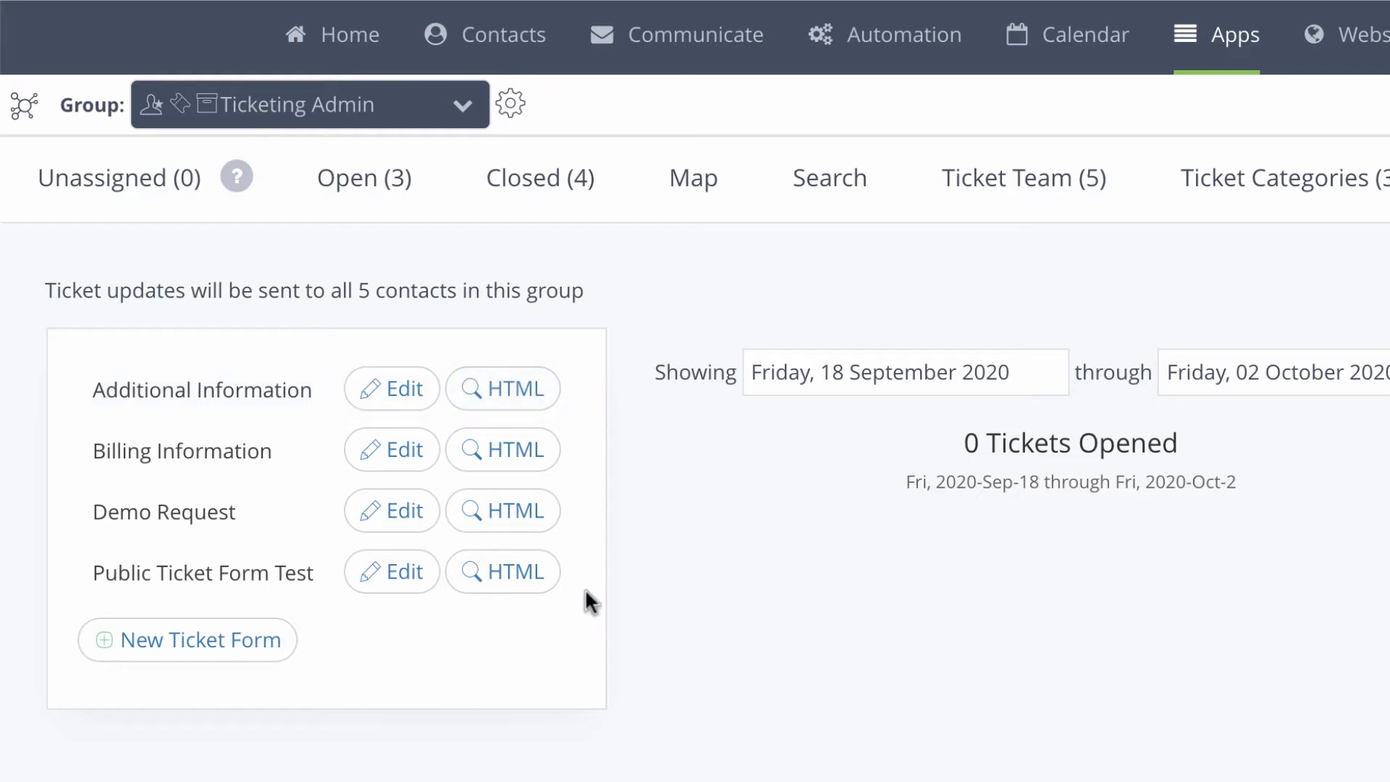
Step: Start a new ticket form named 'Client Support' with a light blue header colour
left_click(196, 646)
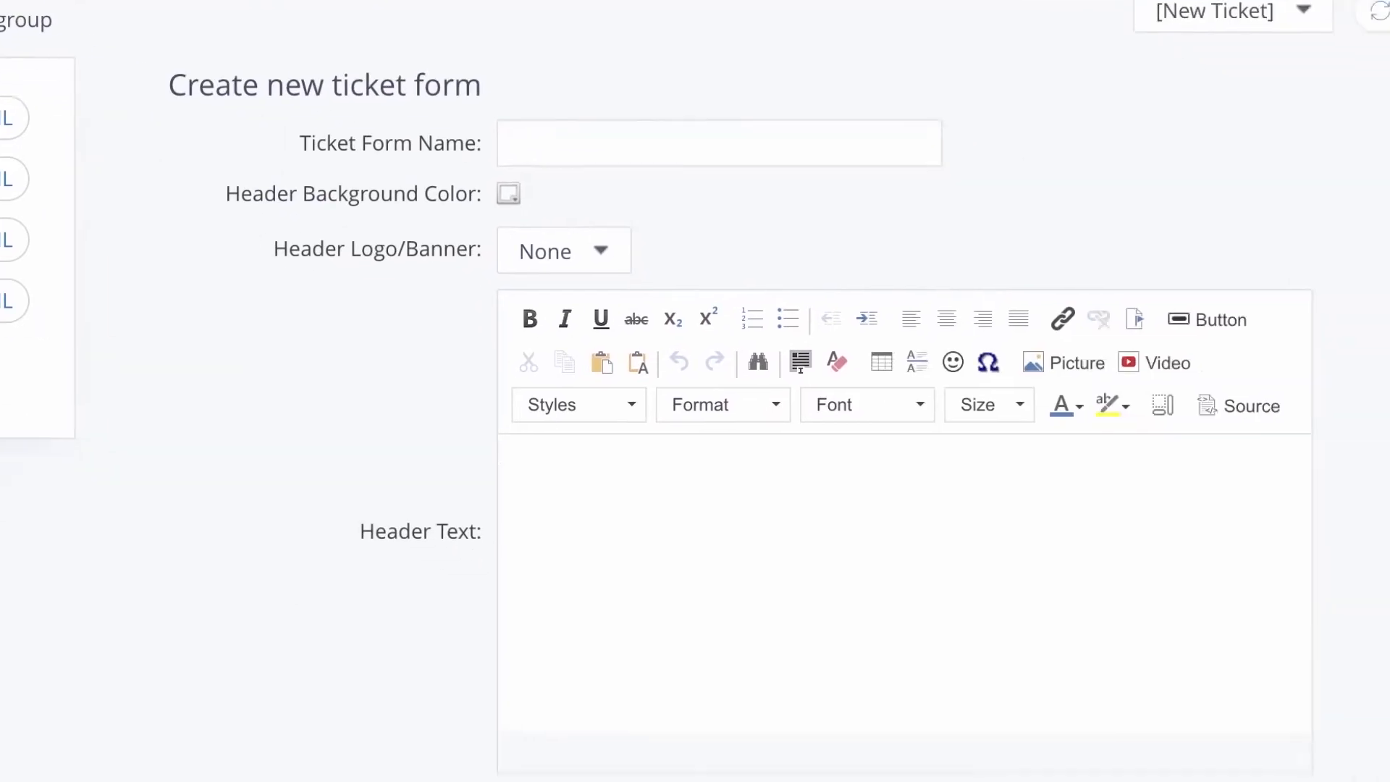
left_click(497, 111)
type("Client Support")
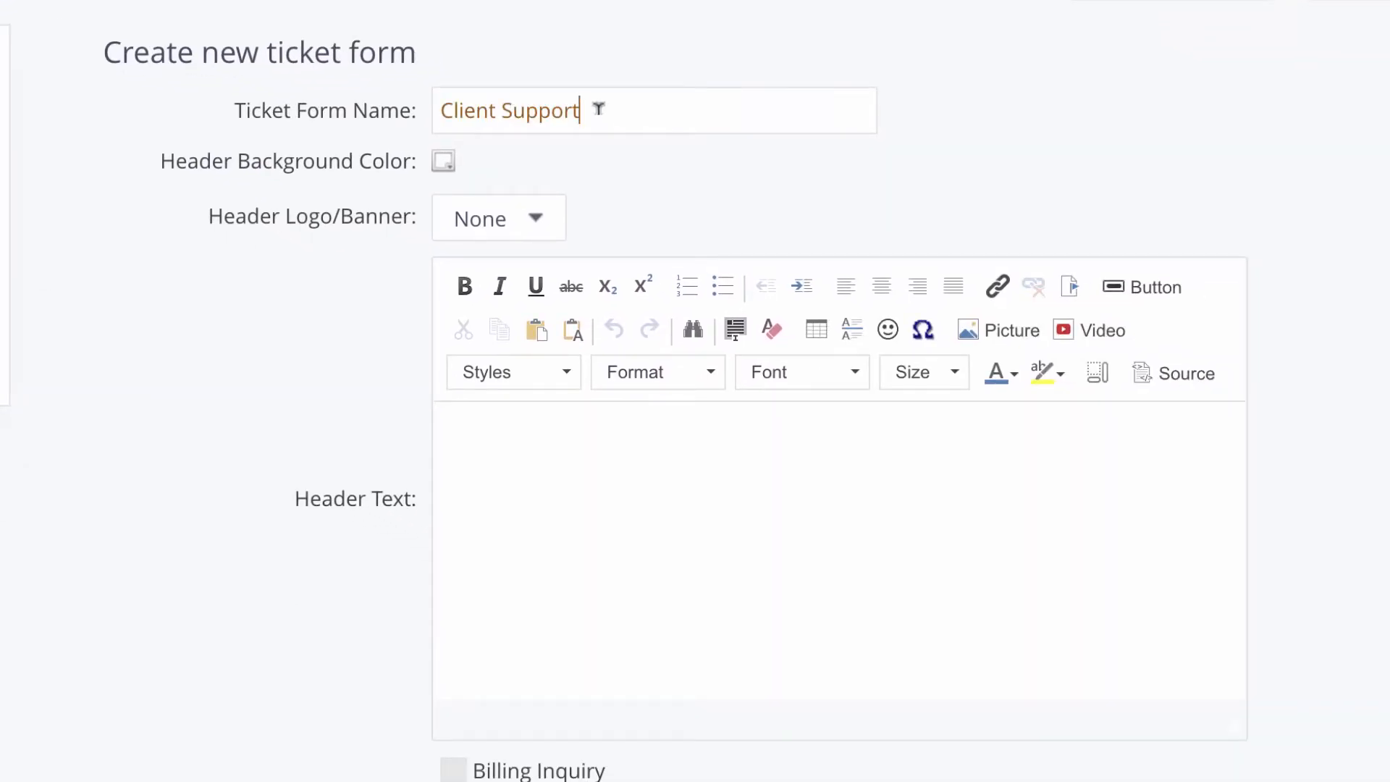
left_click(443, 161)
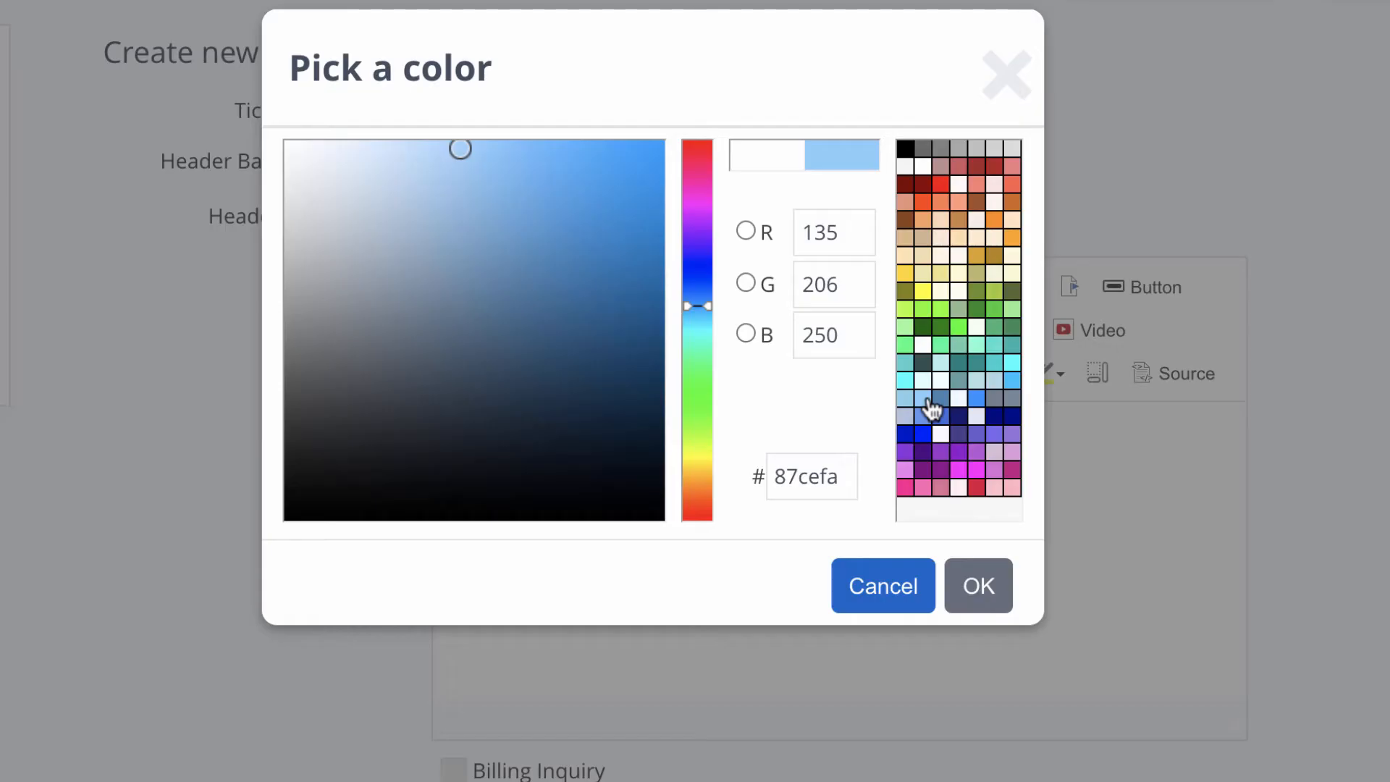
left_click(979, 586)
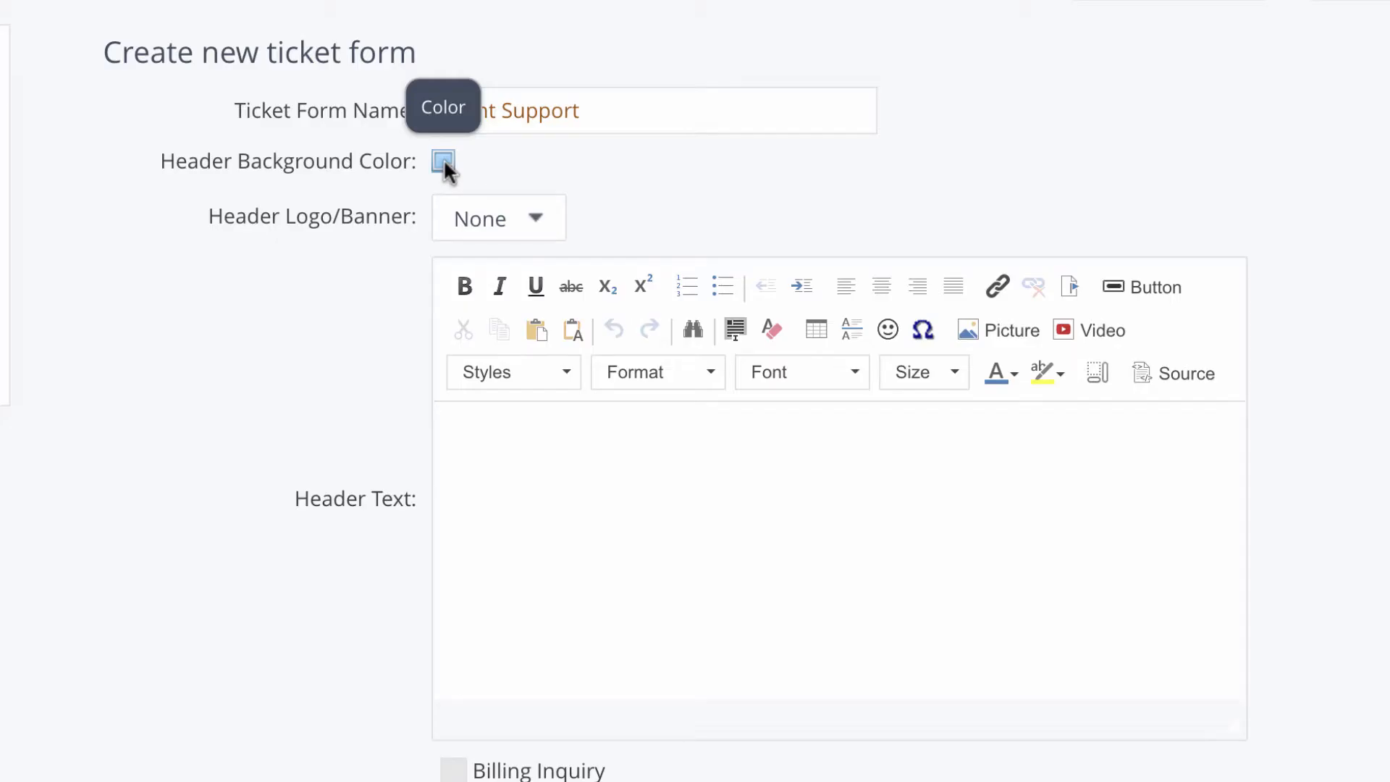
Step: Use Form Logo.png as the header banner and paste in the welcome heading and message
left_click(535, 224)
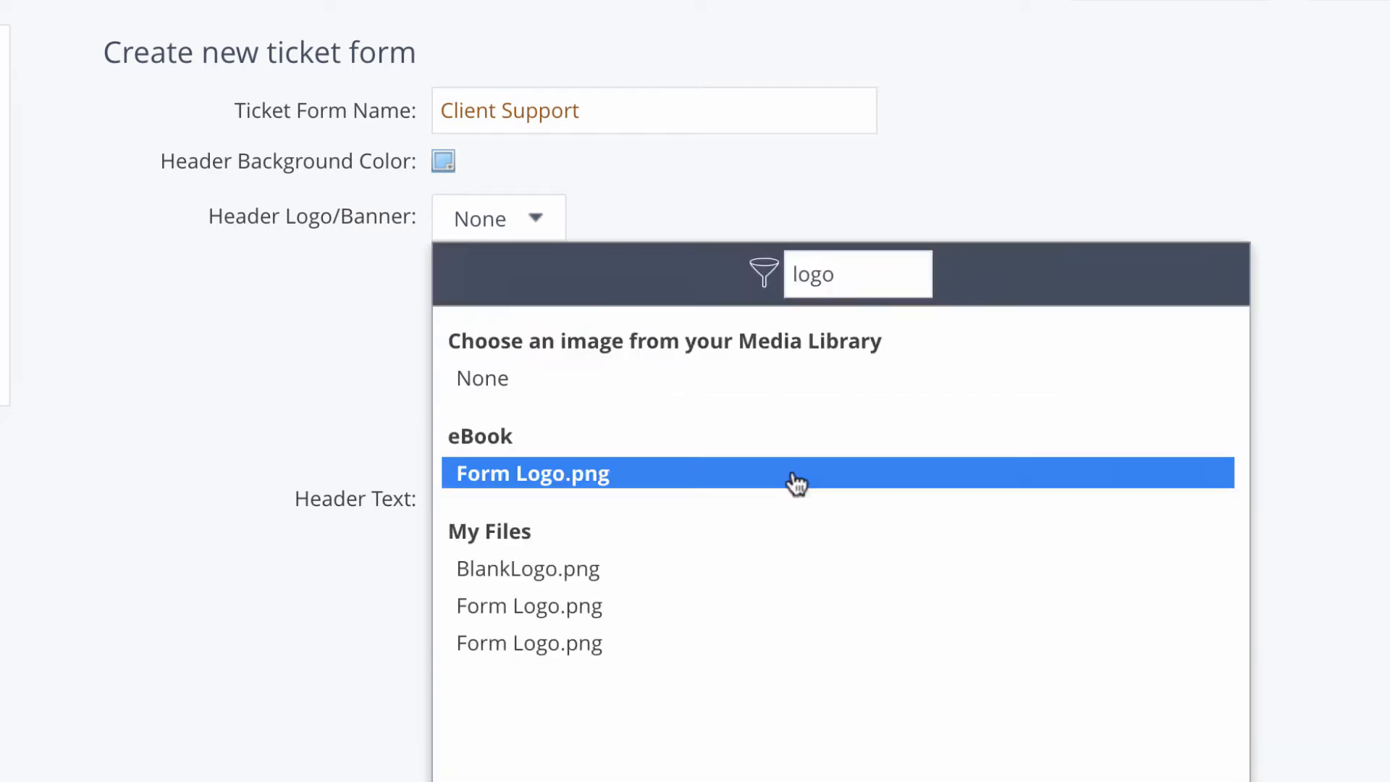
left_click(796, 479)
left_click(611, 454)
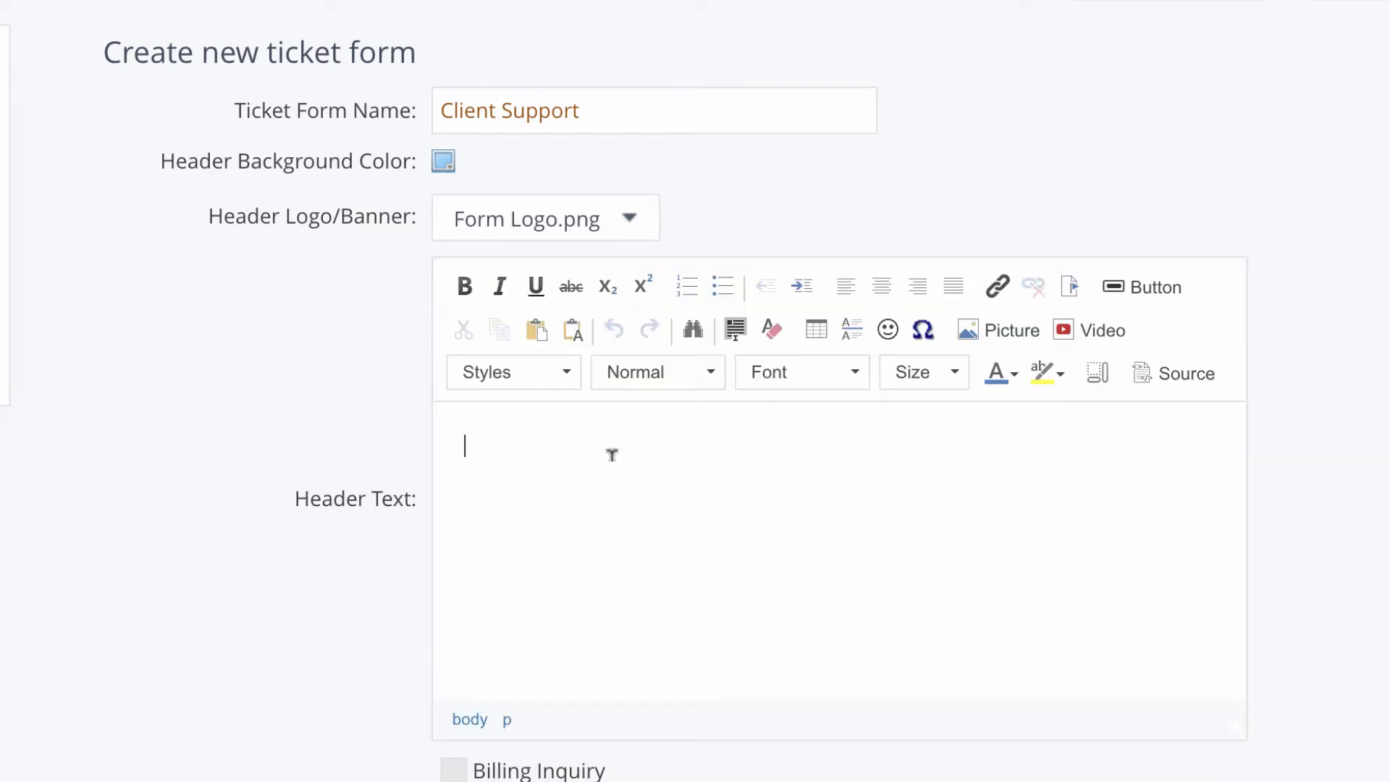
type("Marketing Inc. Client Support Please fill out the ticket below with your questions and let us know how we can help. Thank You!")
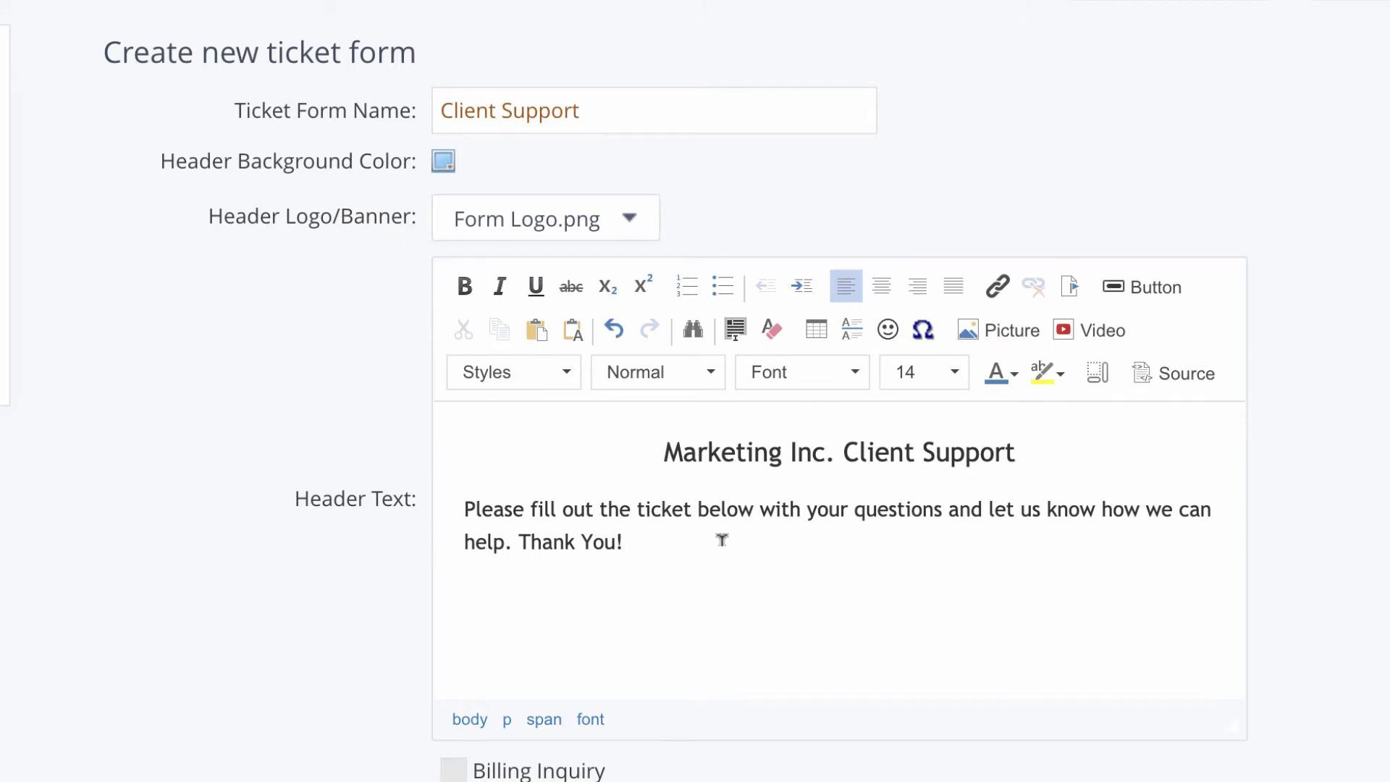
scroll(721, 539, "down", 5)
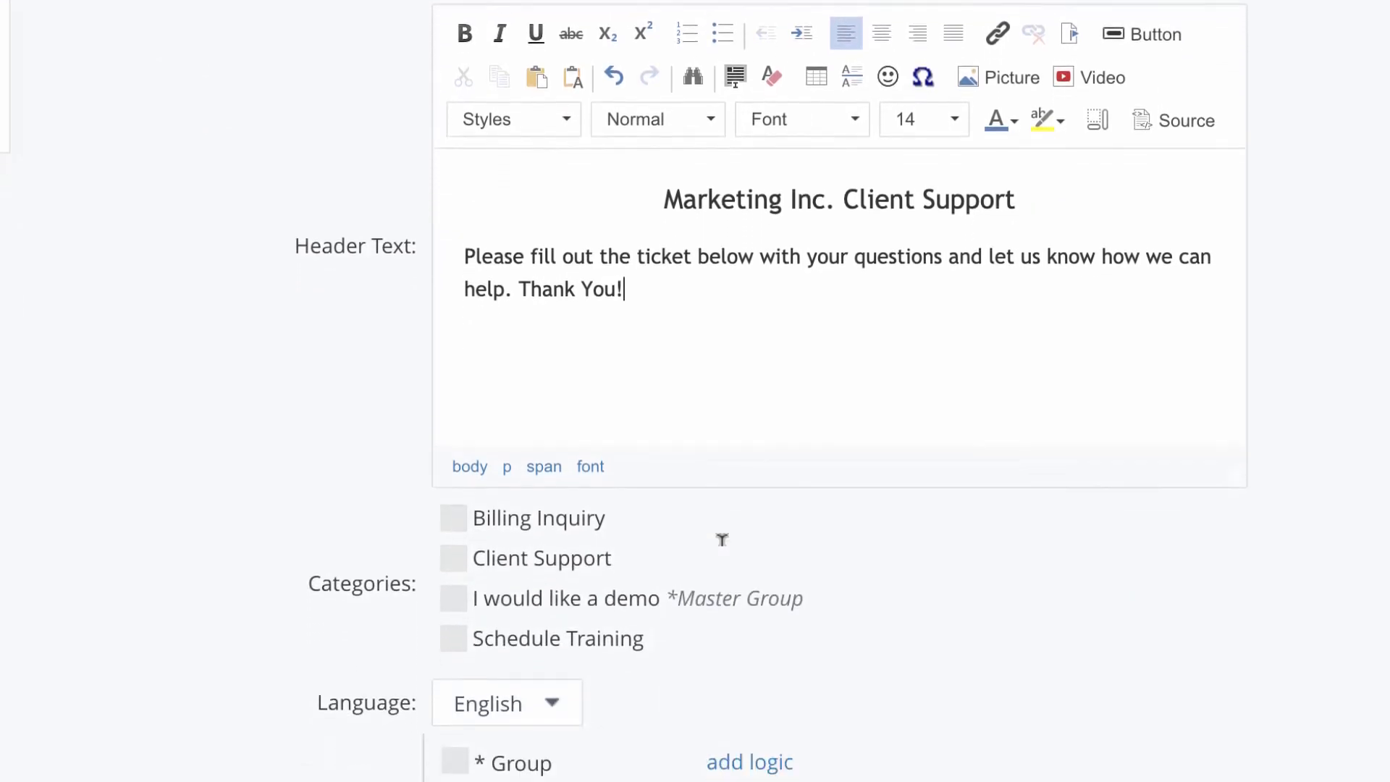
Step: Offer the Billing Inquiry, Client Support and Schedule Training categories, keeping English as the language
scroll(721, 539, "up", 1)
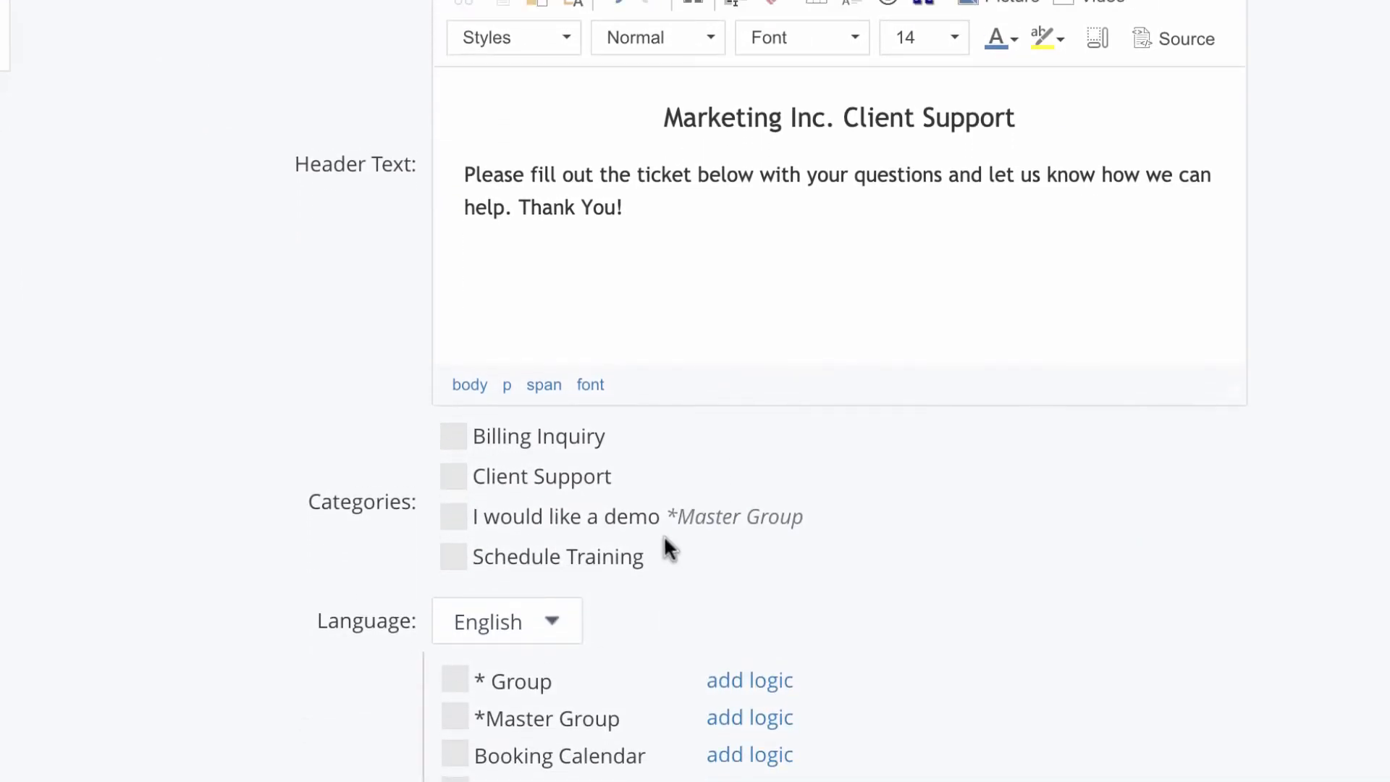
left_click(454, 438)
left_click(455, 489)
left_click(456, 568)
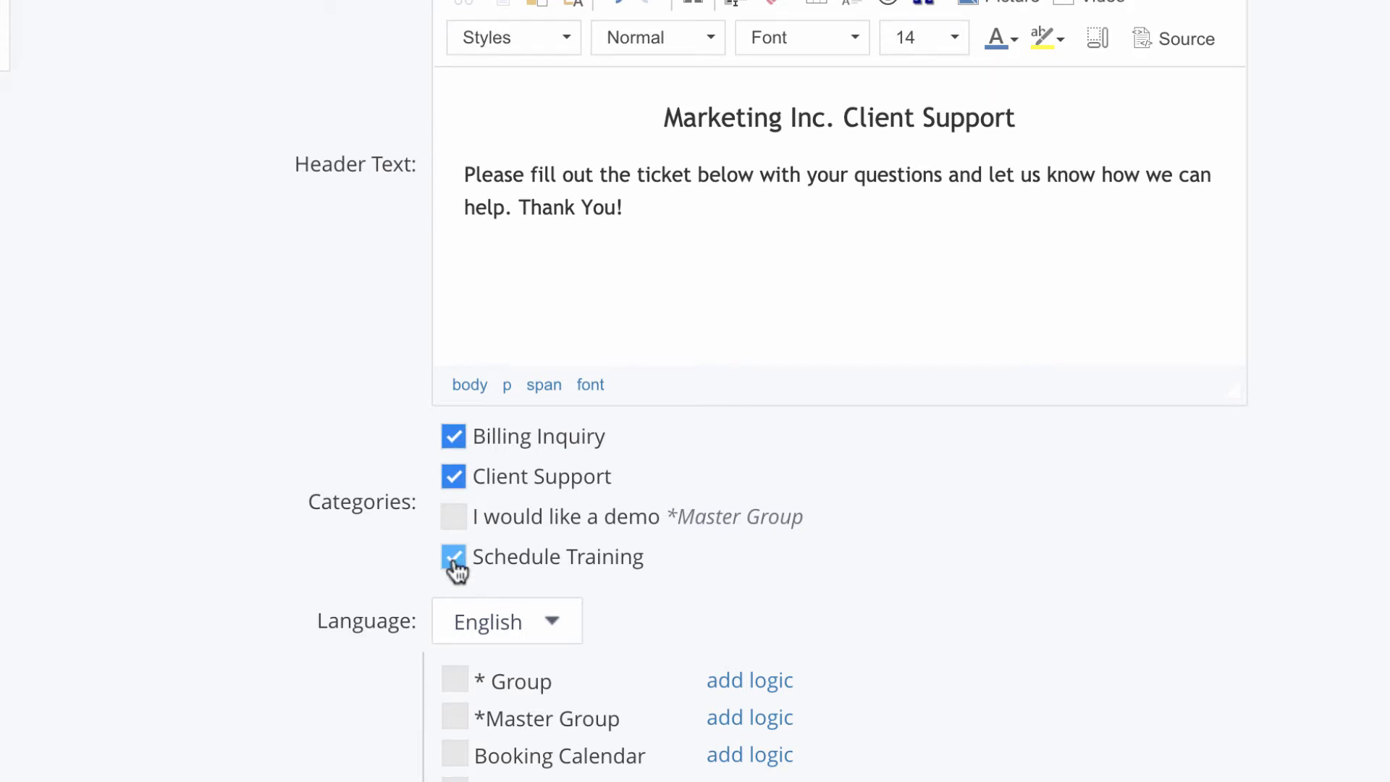
scroll(464, 557, "down", 2)
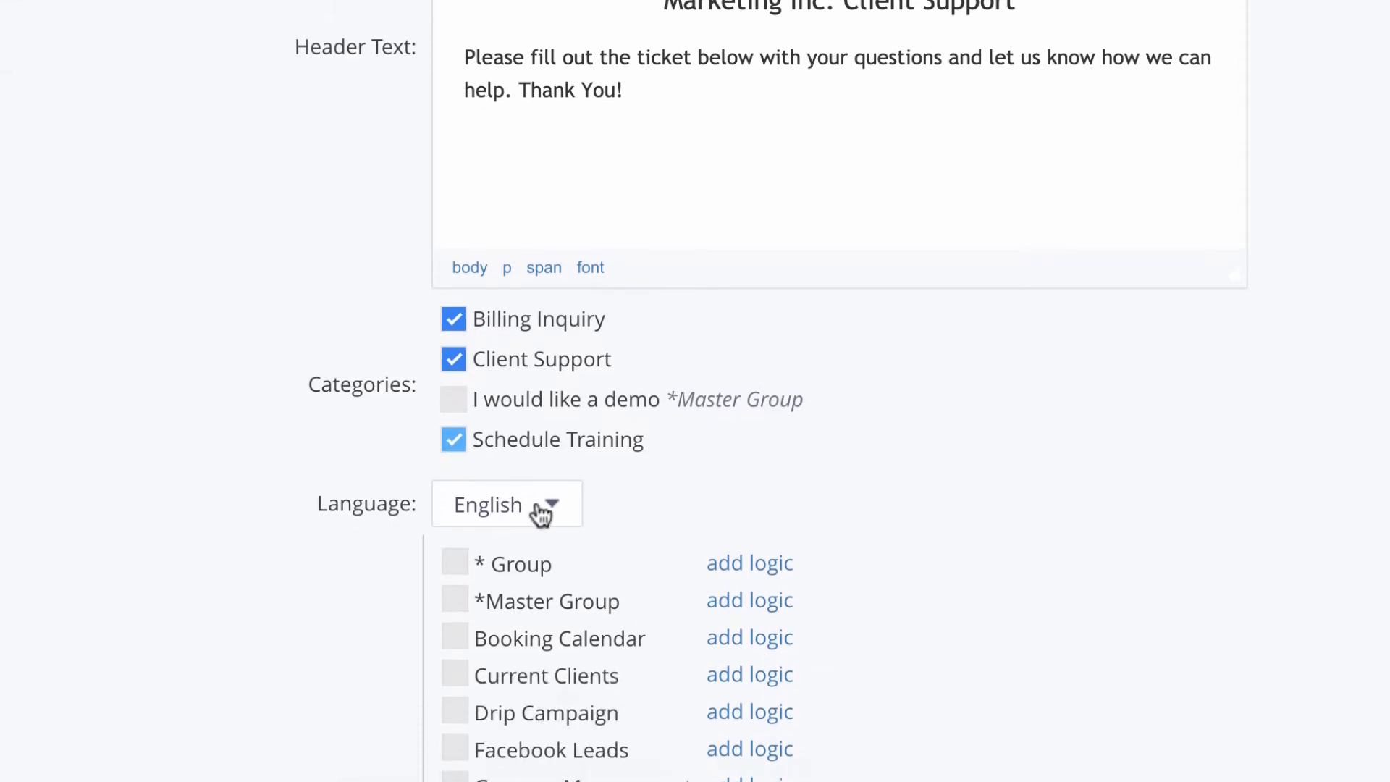
left_click(552, 483)
left_click(552, 515)
Step: Add new contacts to * Group only when the custom field equals 'Current Client'
scroll(549, 592, "down", 4)
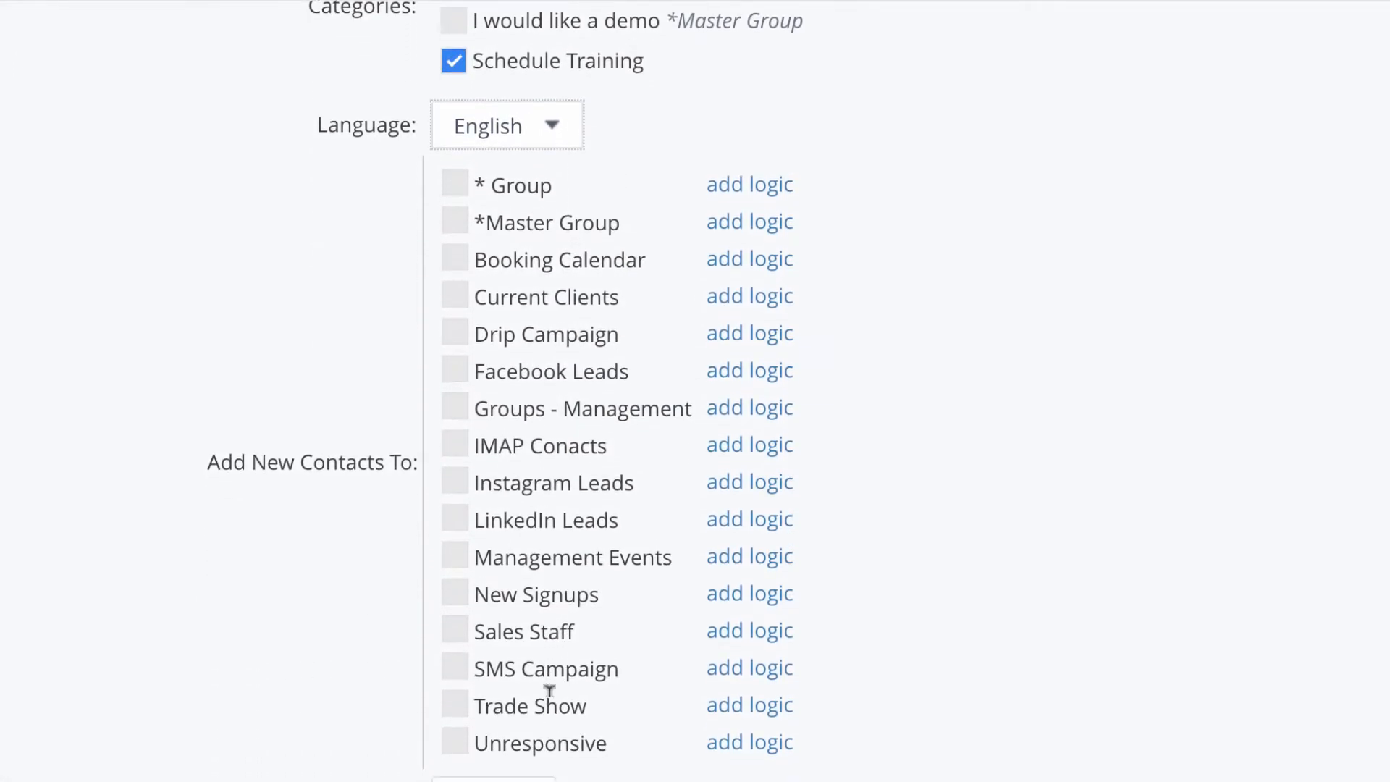
scroll(546, 691, "down", 1)
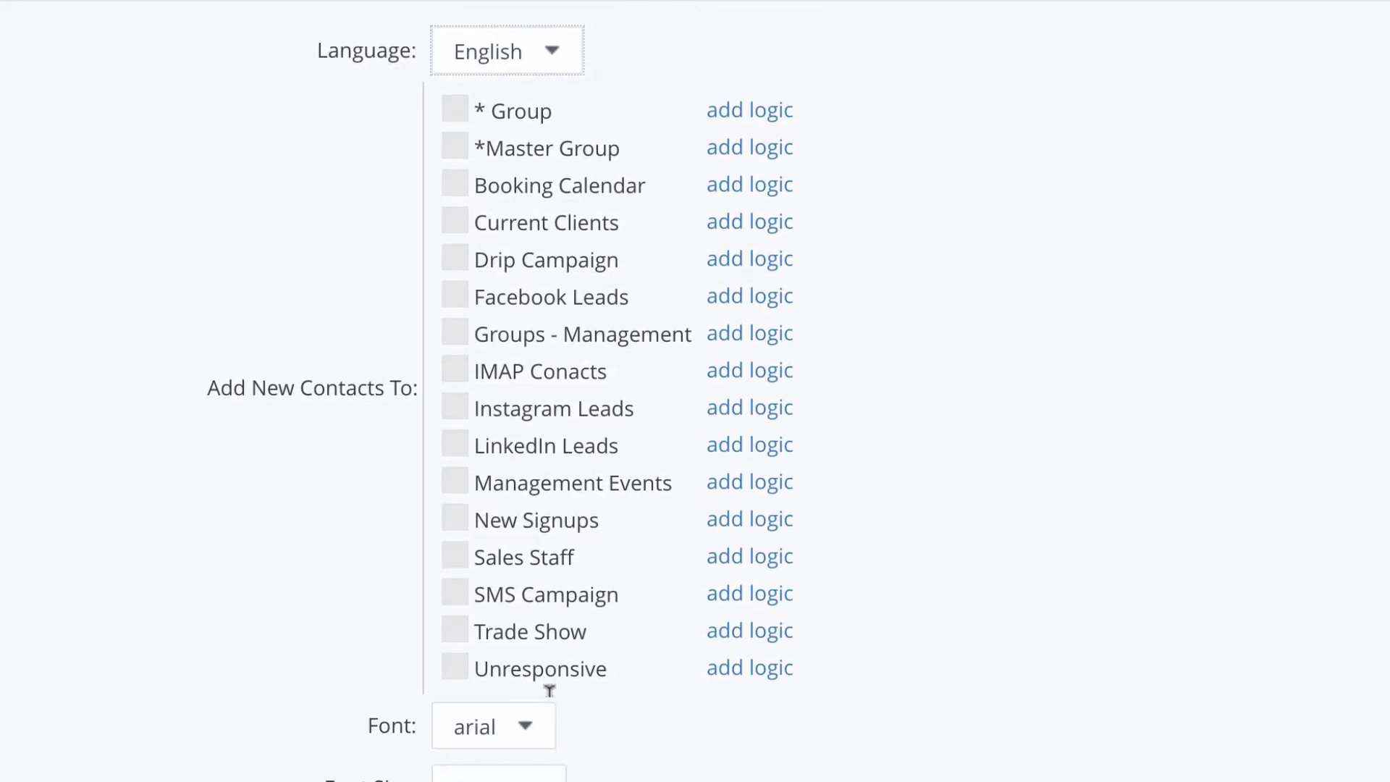
left_click(454, 115)
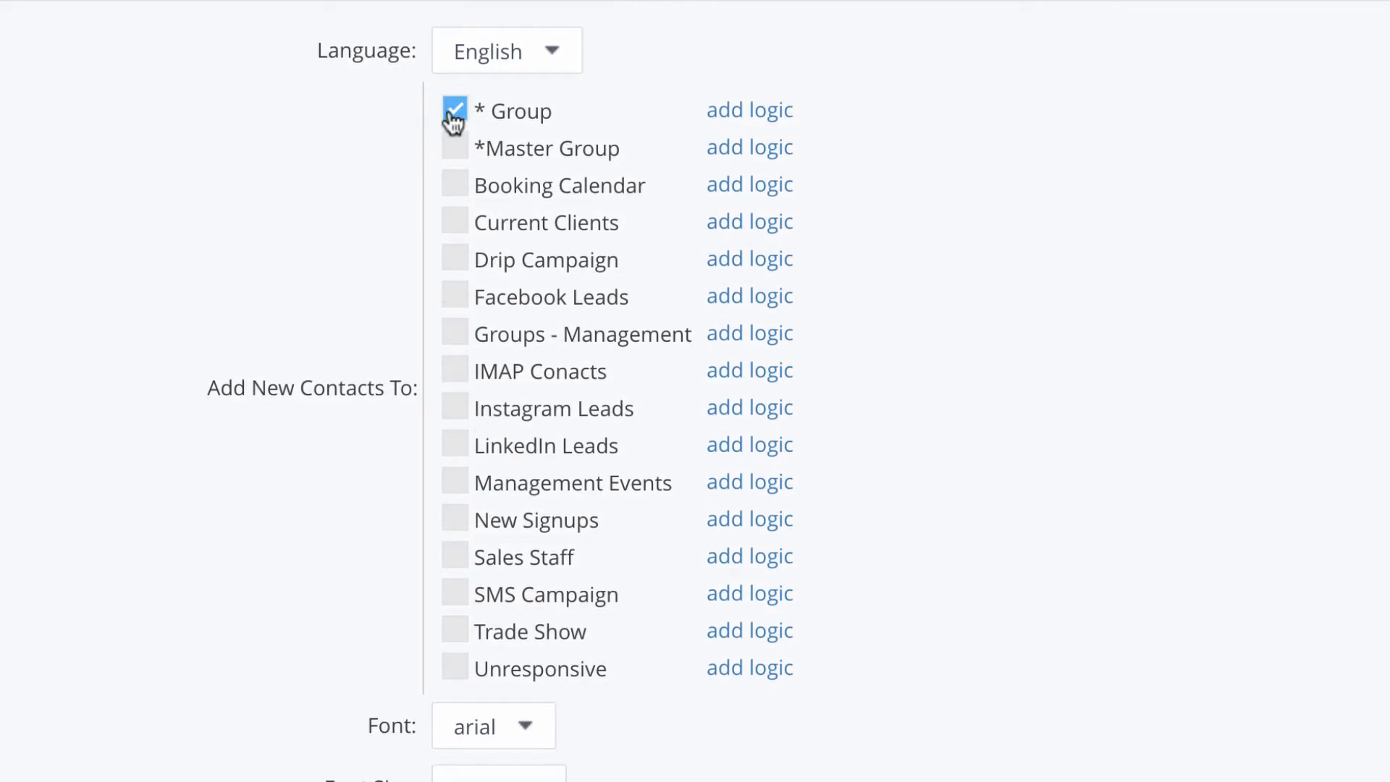
left_click(770, 119)
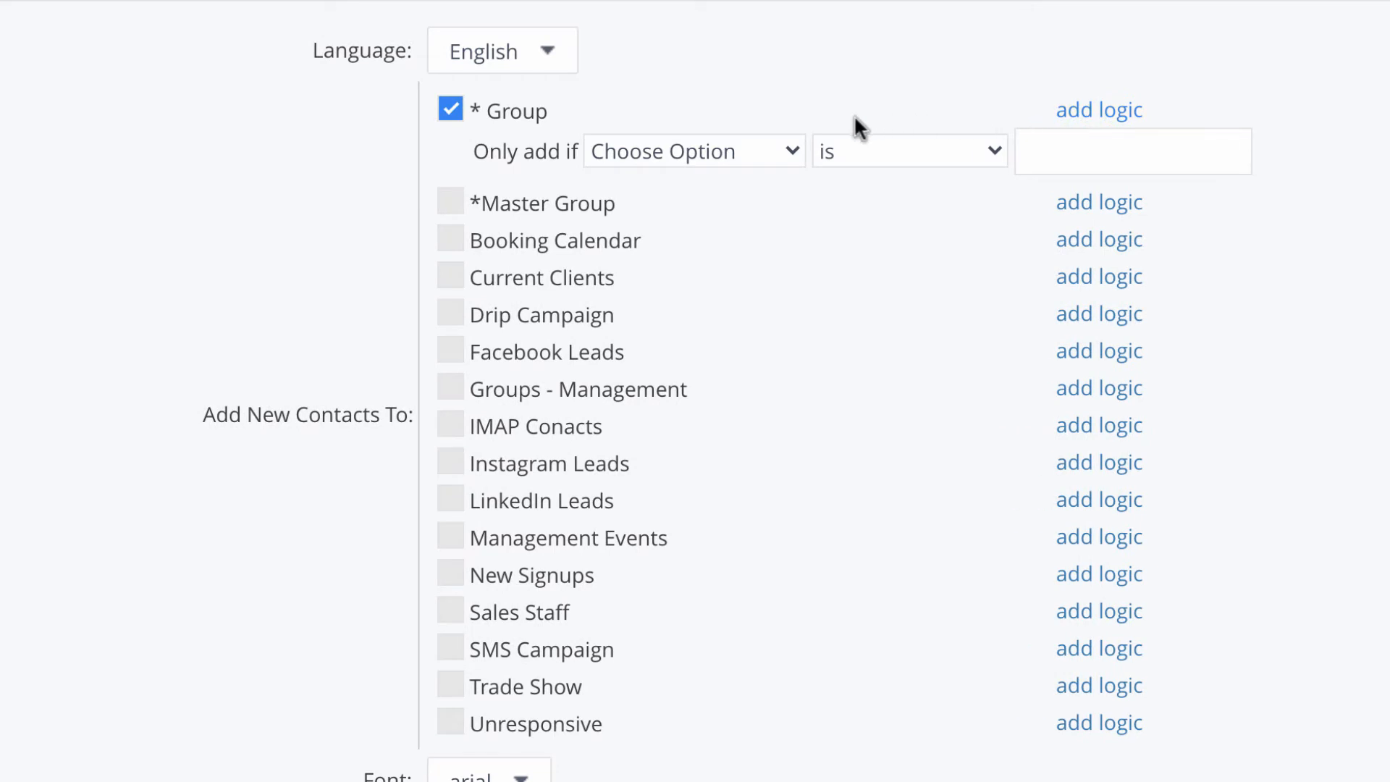
left_click(791, 153)
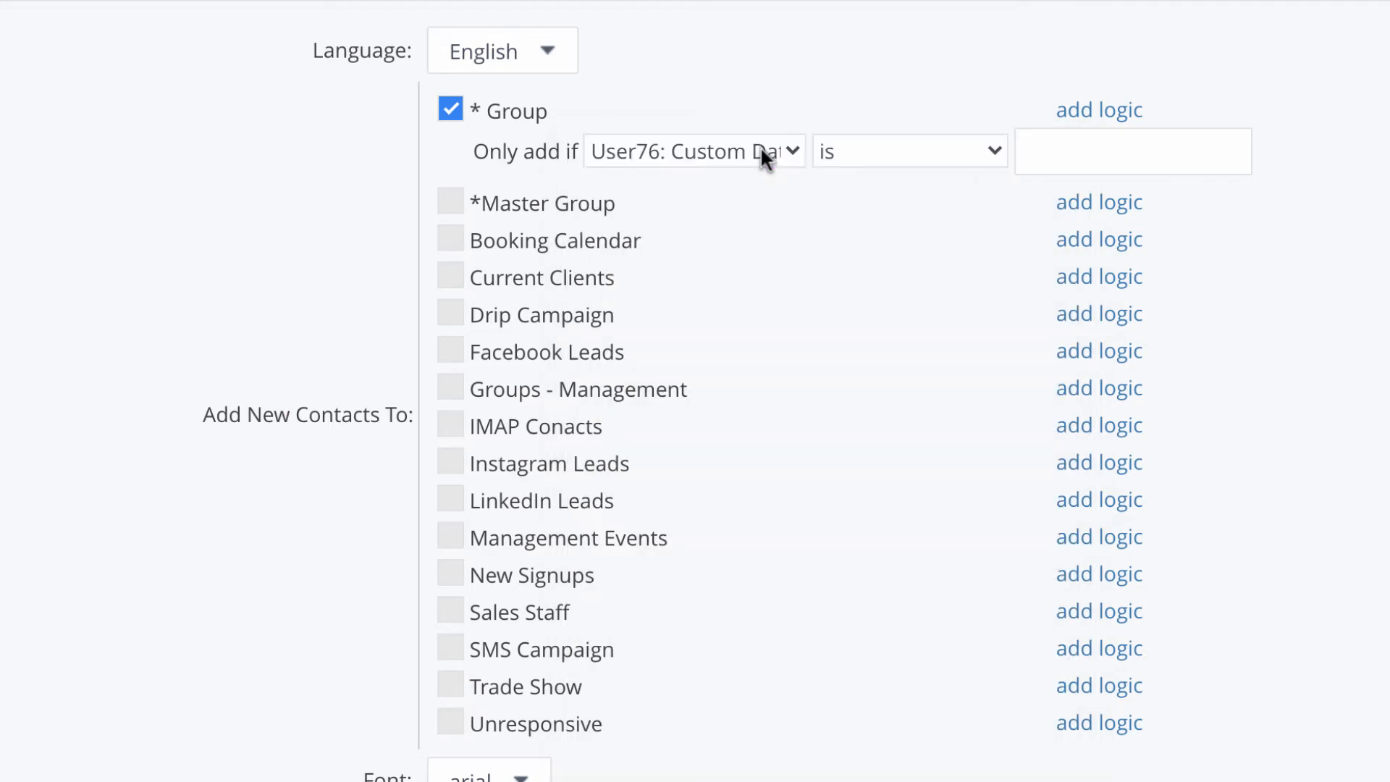
left_click(1082, 150)
type("Current Client")
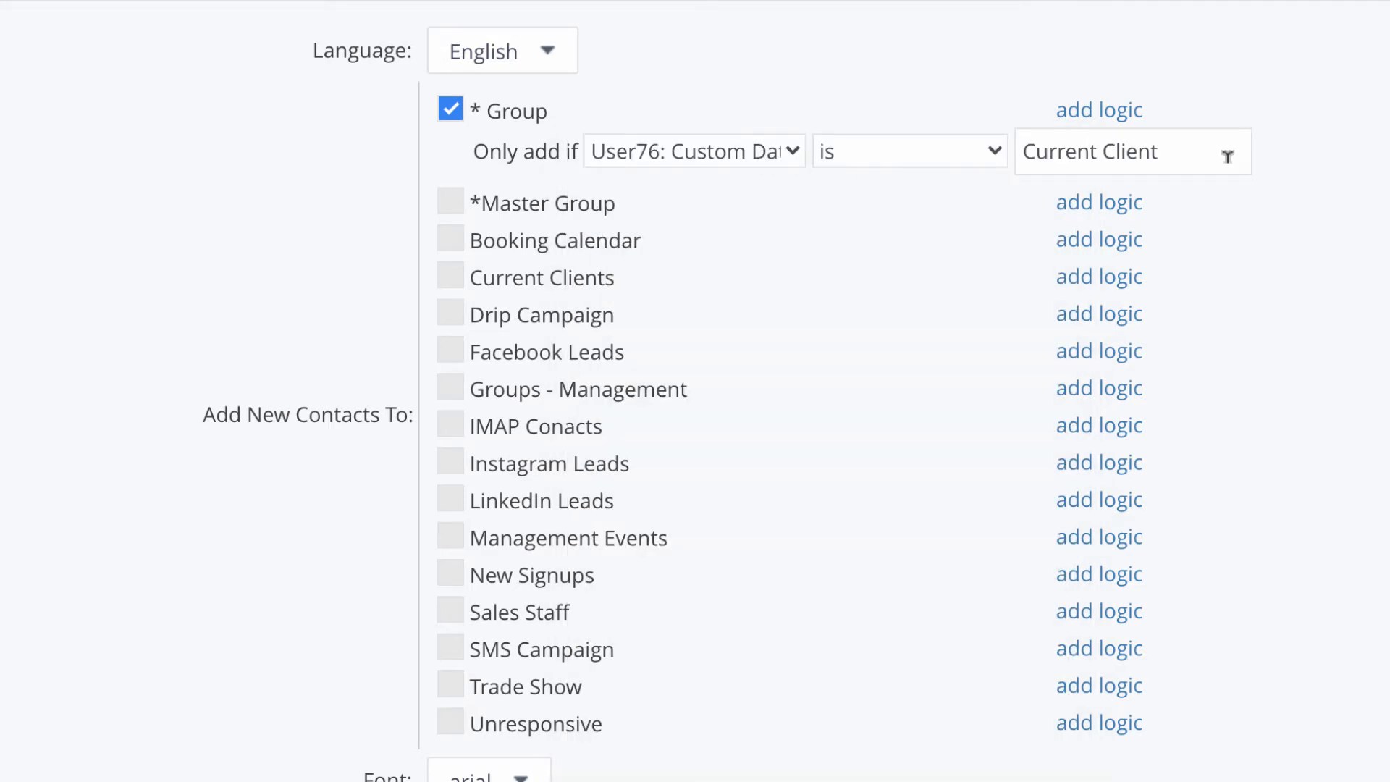
scroll(1227, 157, "down", 9)
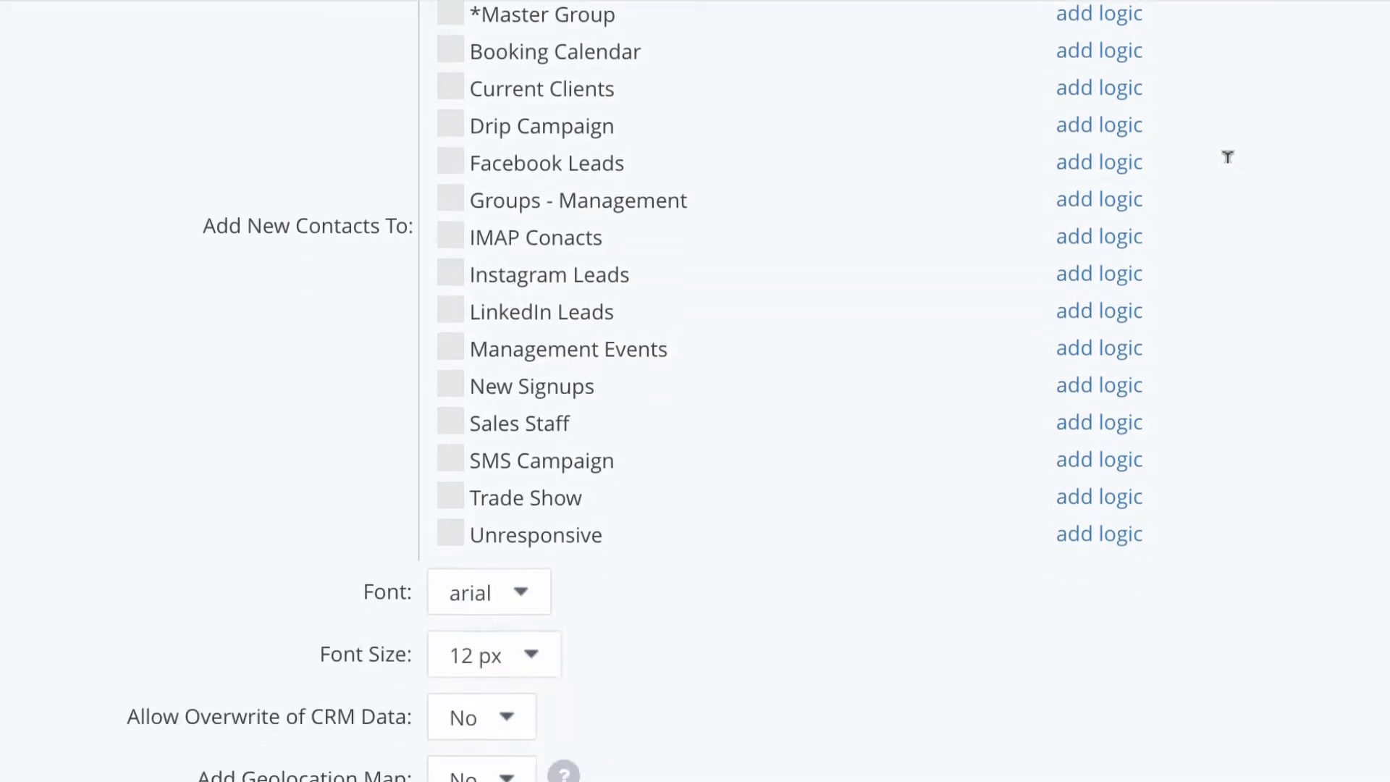
scroll(1226, 157, "down", 2)
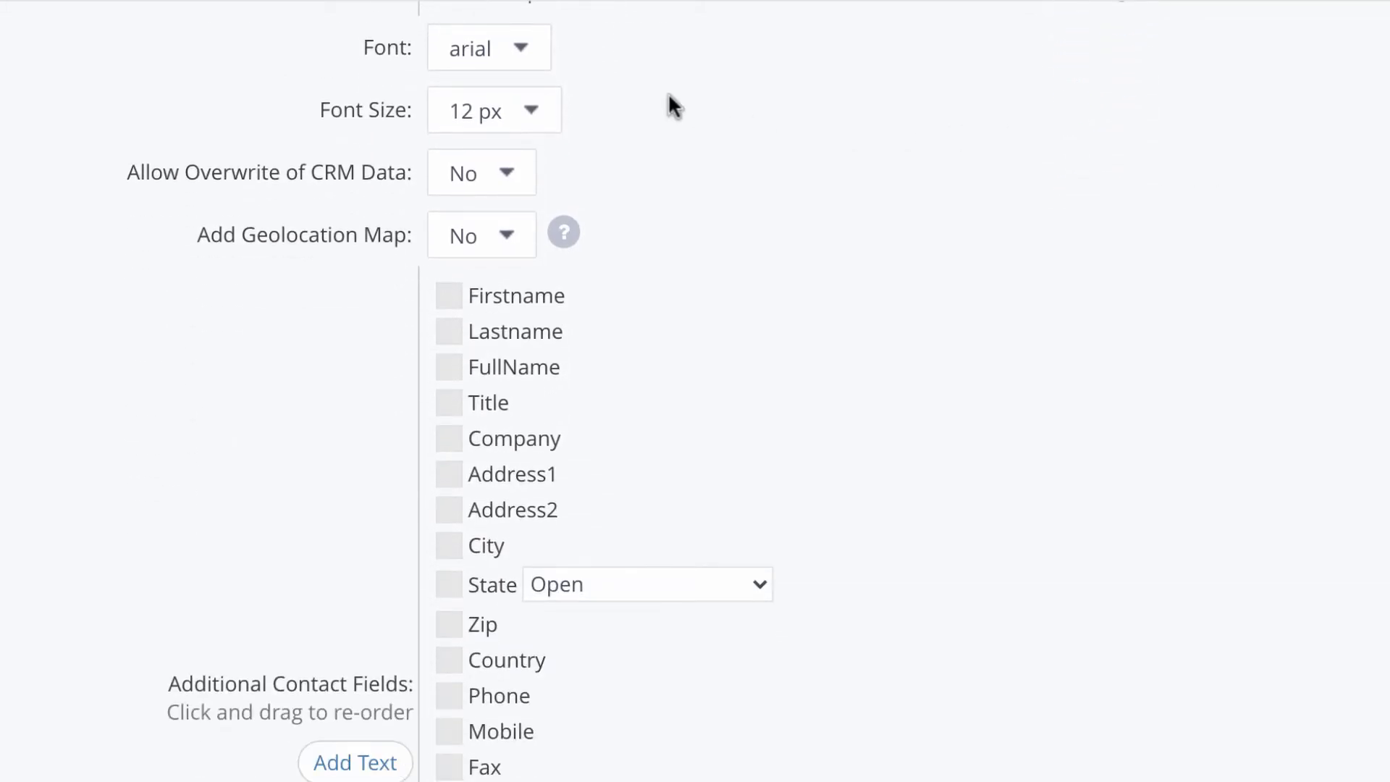
left_click(523, 53)
Step: Set the form font to georgia 16 px, allow CRM overwrites, and leave geolocation off
left_click(484, 222)
left_click(534, 114)
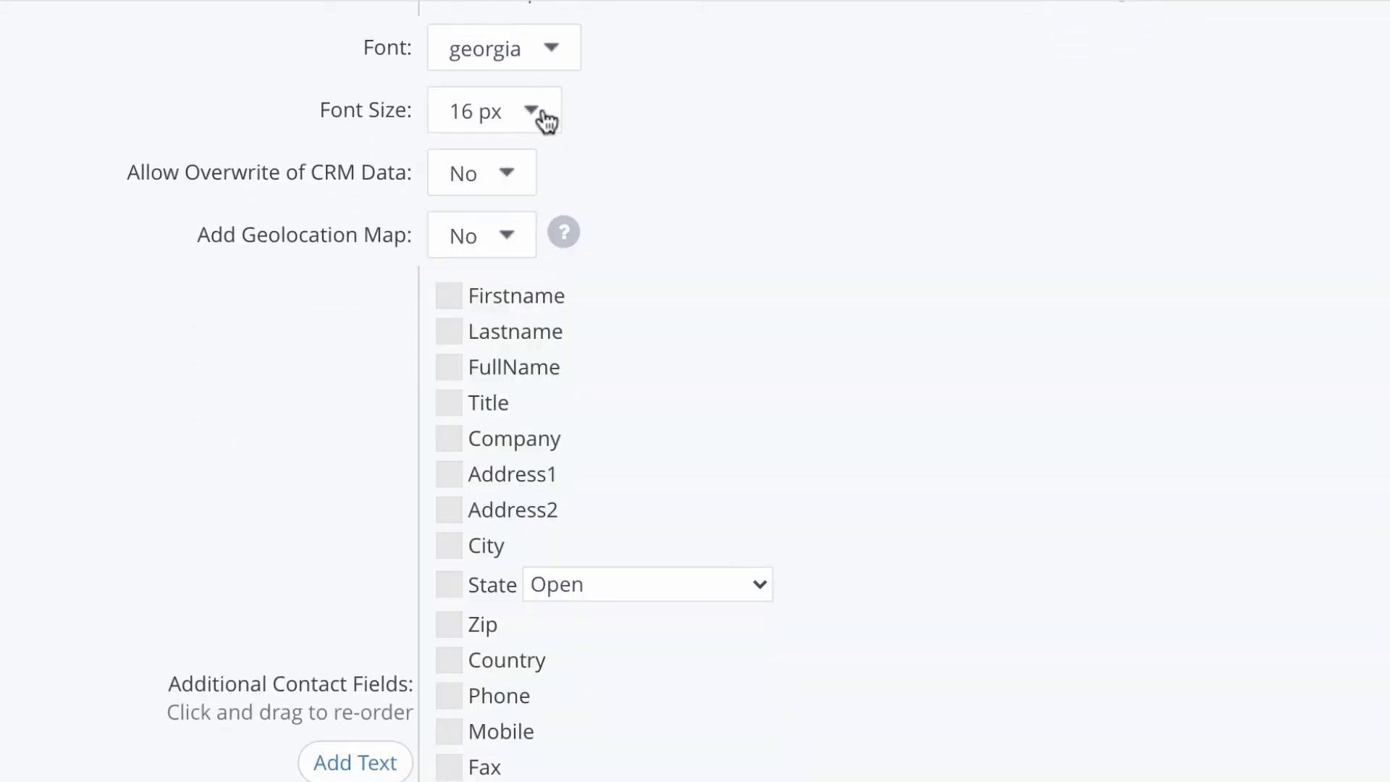
left_click(507, 175)
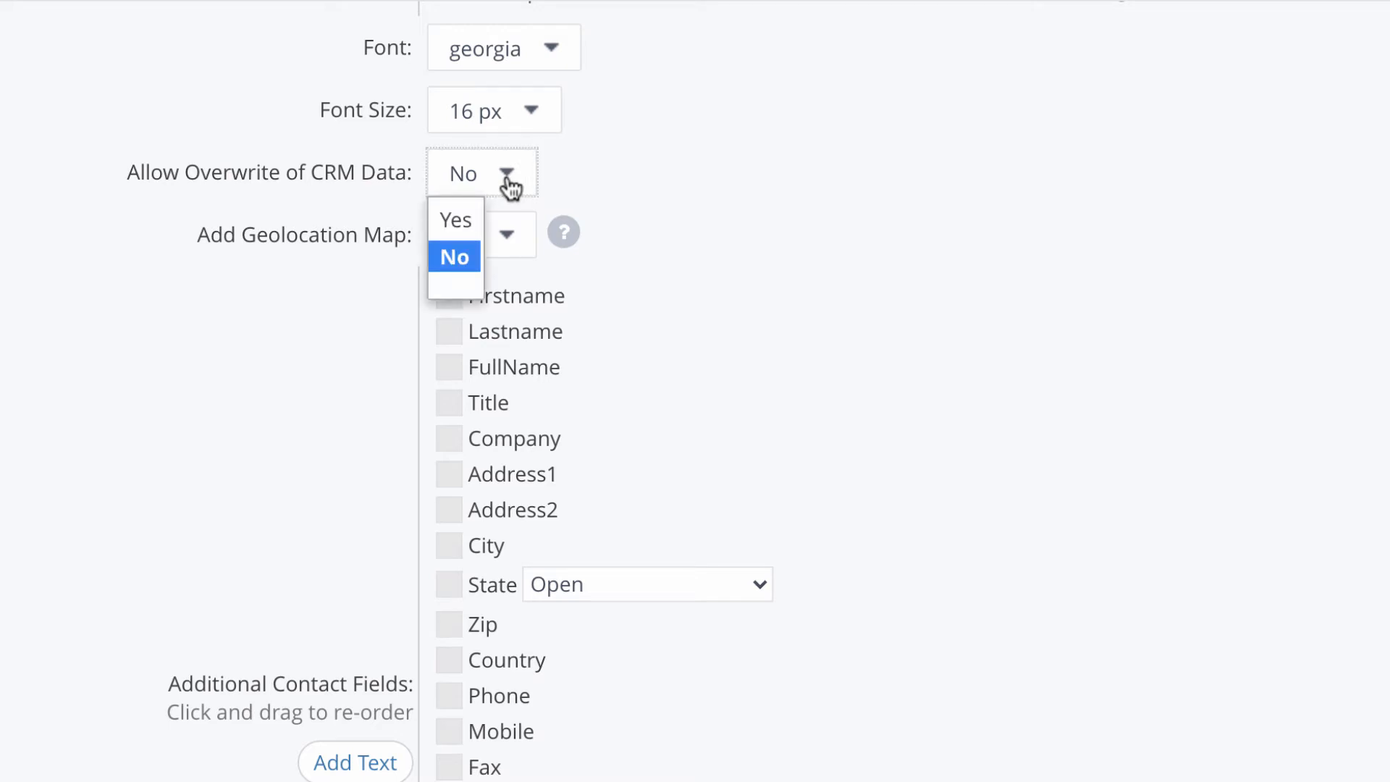
left_click(454, 224)
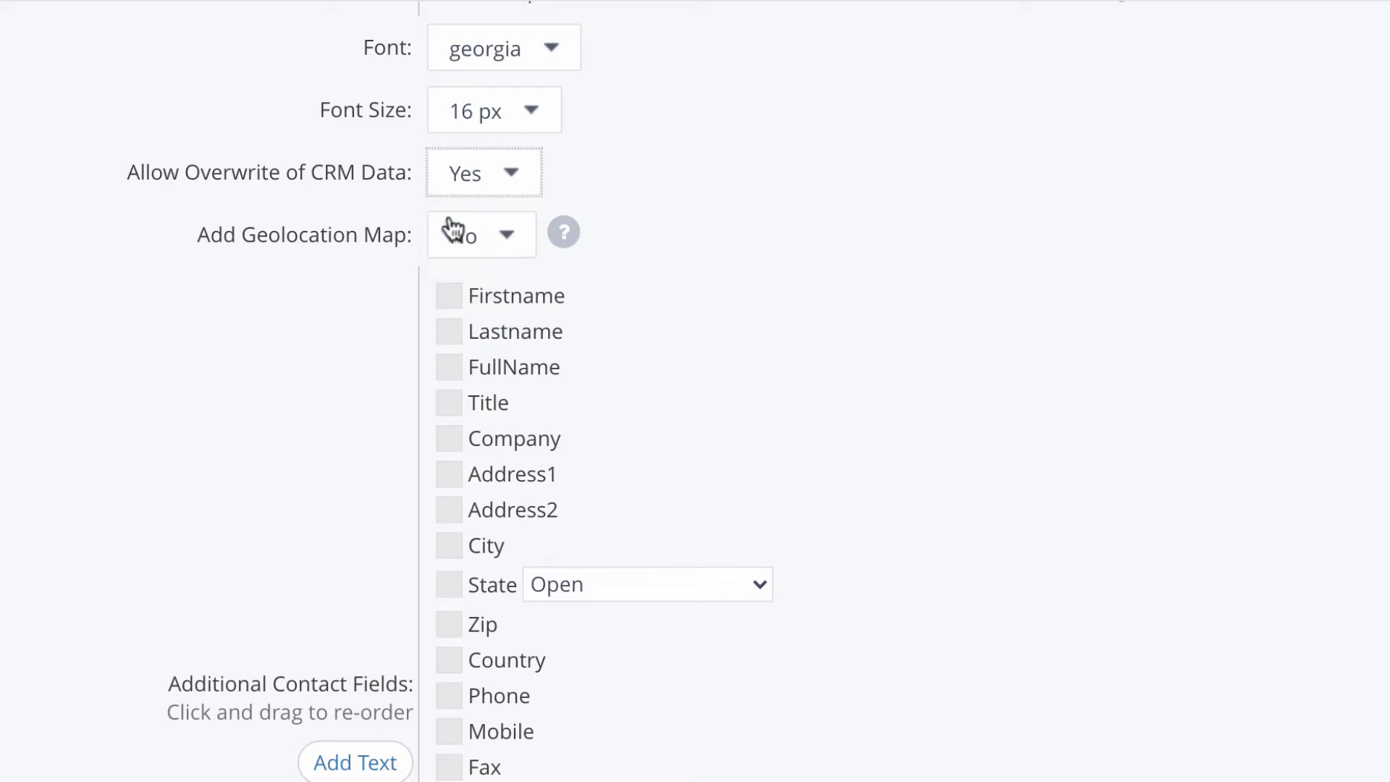
left_click(513, 235)
left_click(512, 236)
scroll(513, 239, "down", 4)
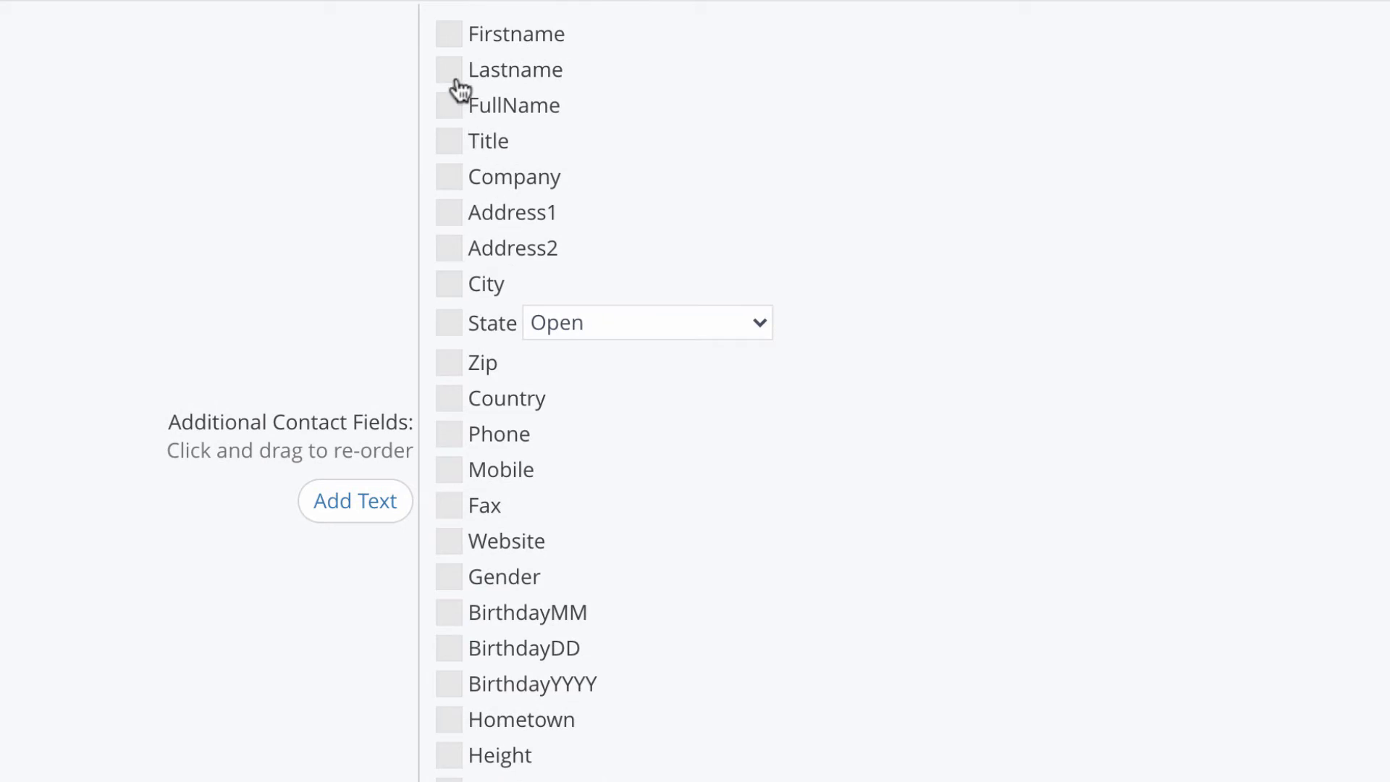
Step: Add Firstname, Lastname and Company fields to the form, each marked required
left_click(447, 35)
left_click(449, 71)
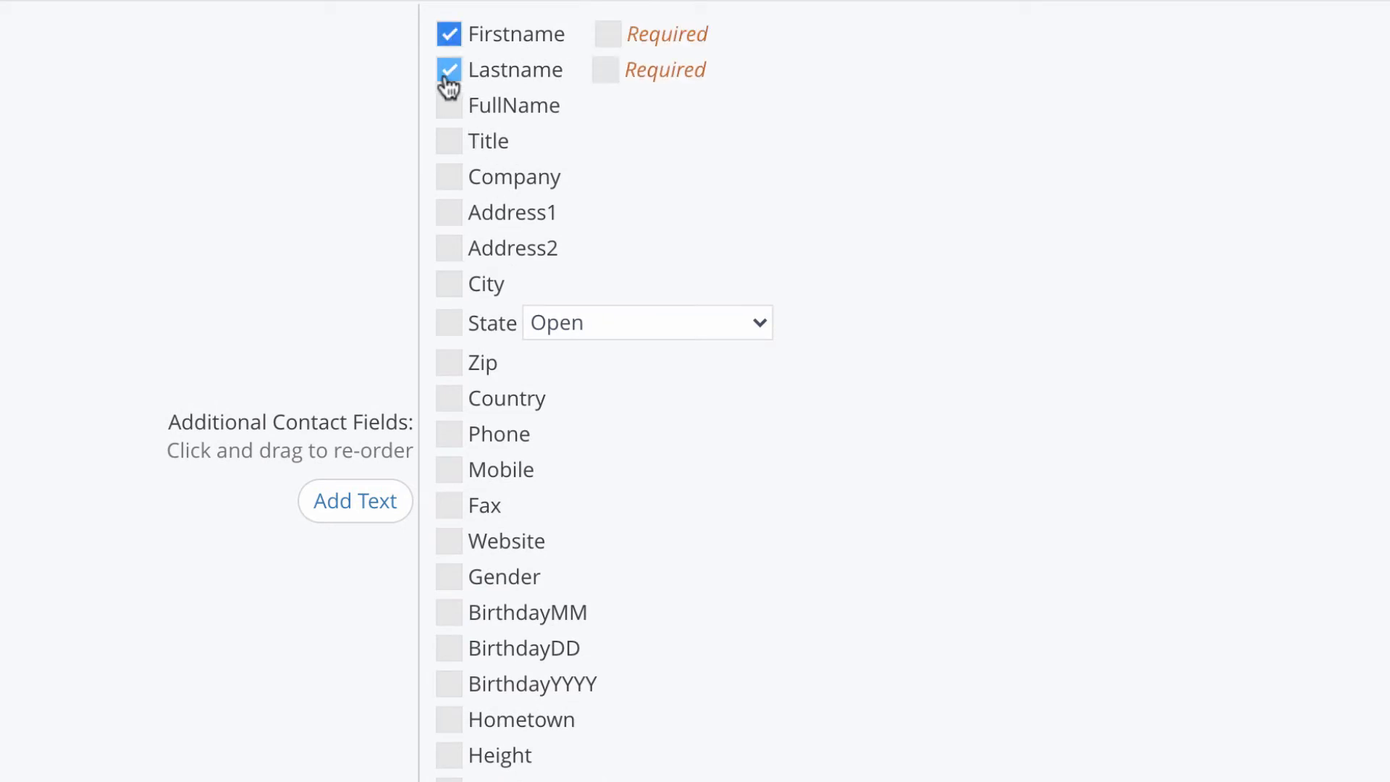
left_click(448, 178)
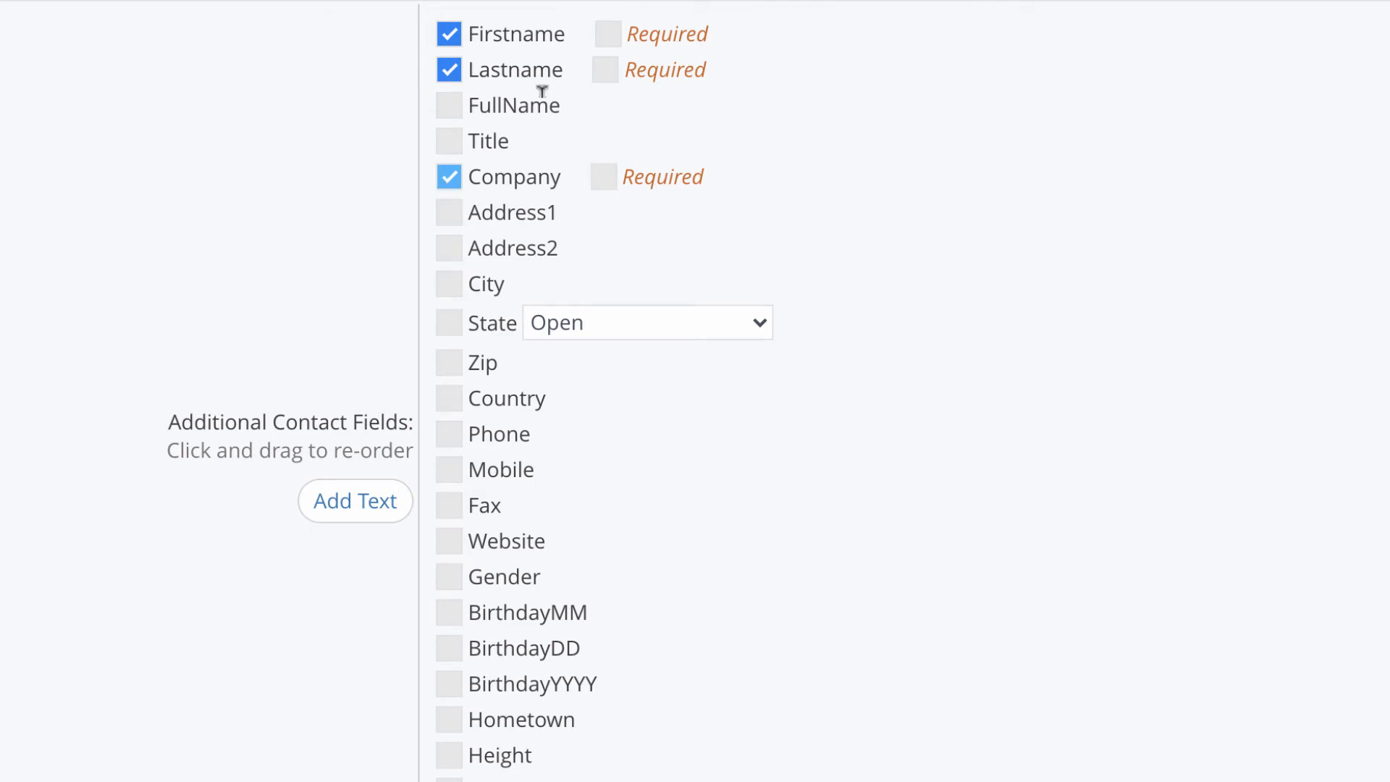
left_click(607, 34)
left_click(605, 70)
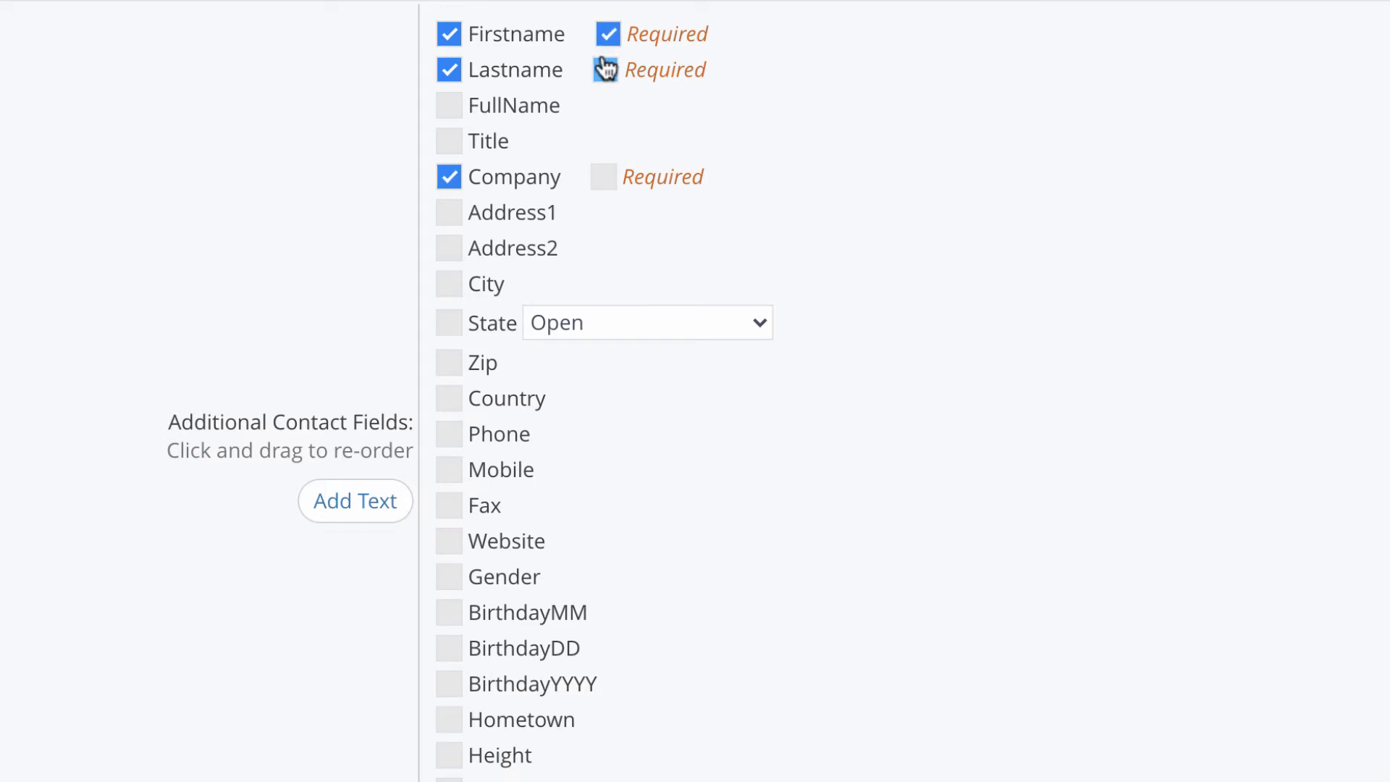
left_click(610, 181)
left_click(385, 508)
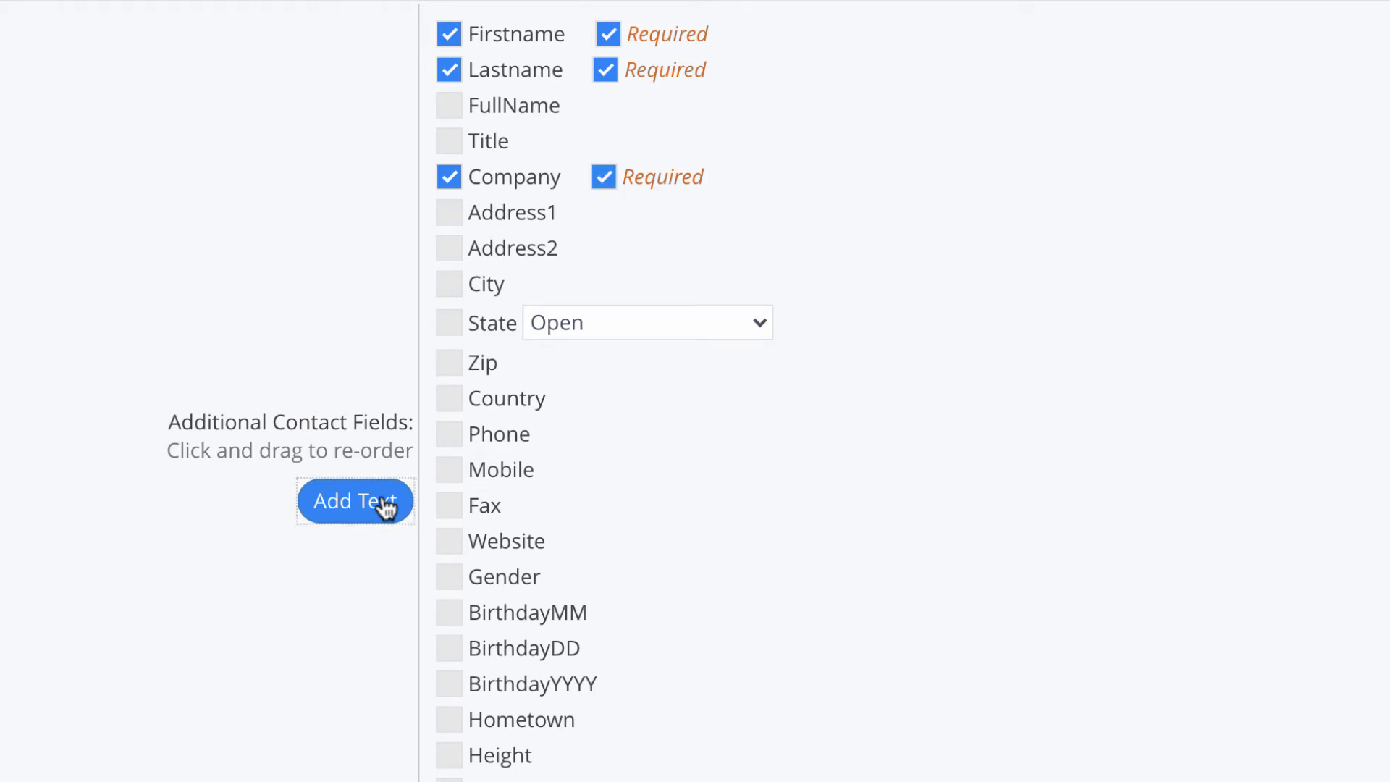
scroll(385, 508, "down", 8)
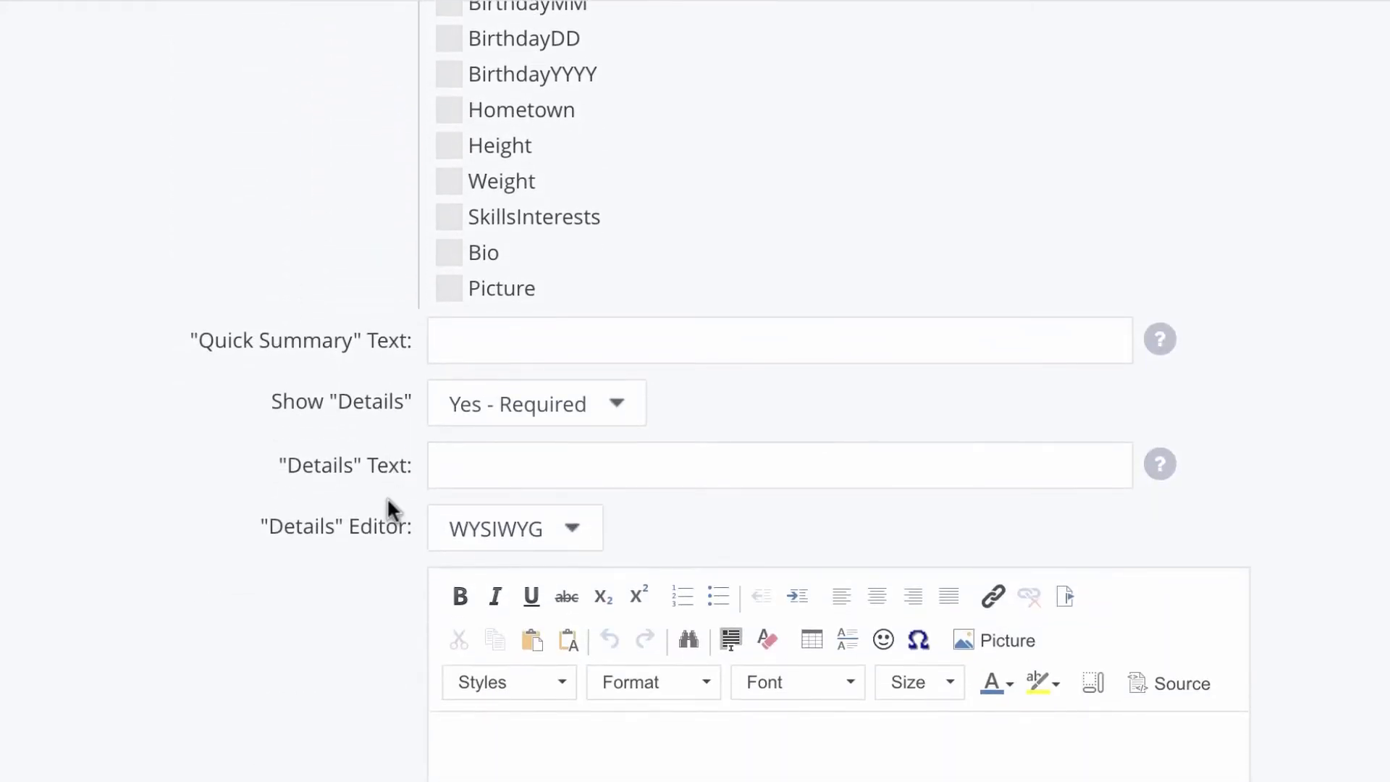
Step: Make the Details field 'Yes - Optional' with a plain Text editor
scroll(386, 496, "down", 4)
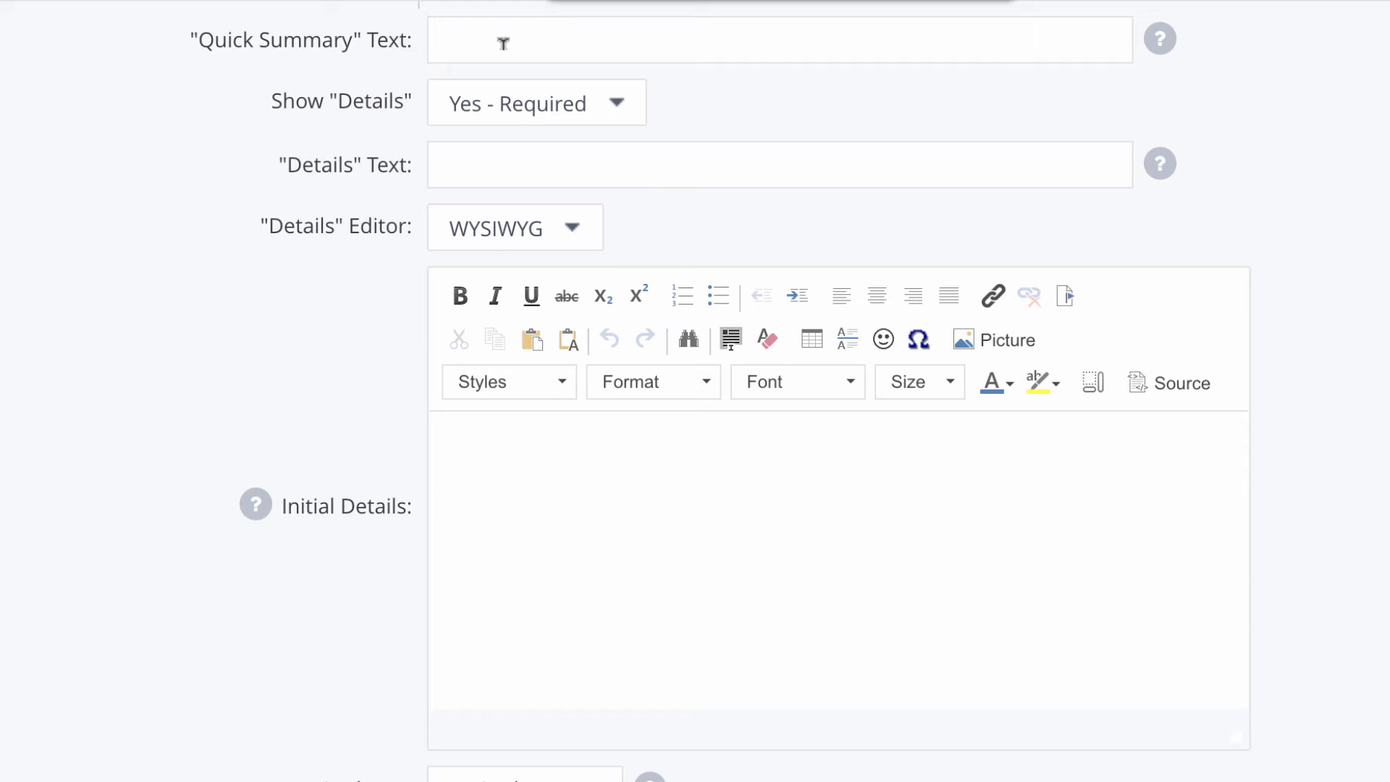
left_click(577, 118)
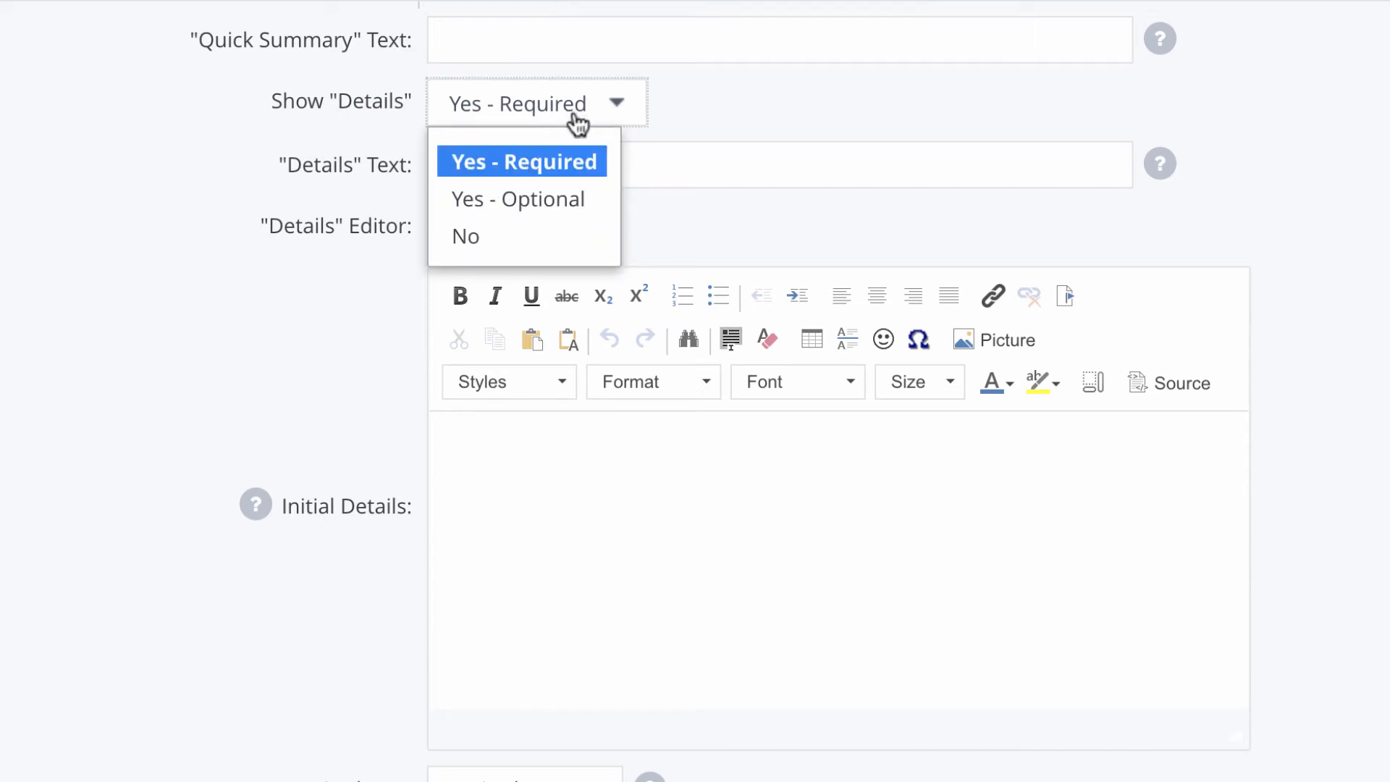
left_click(571, 208)
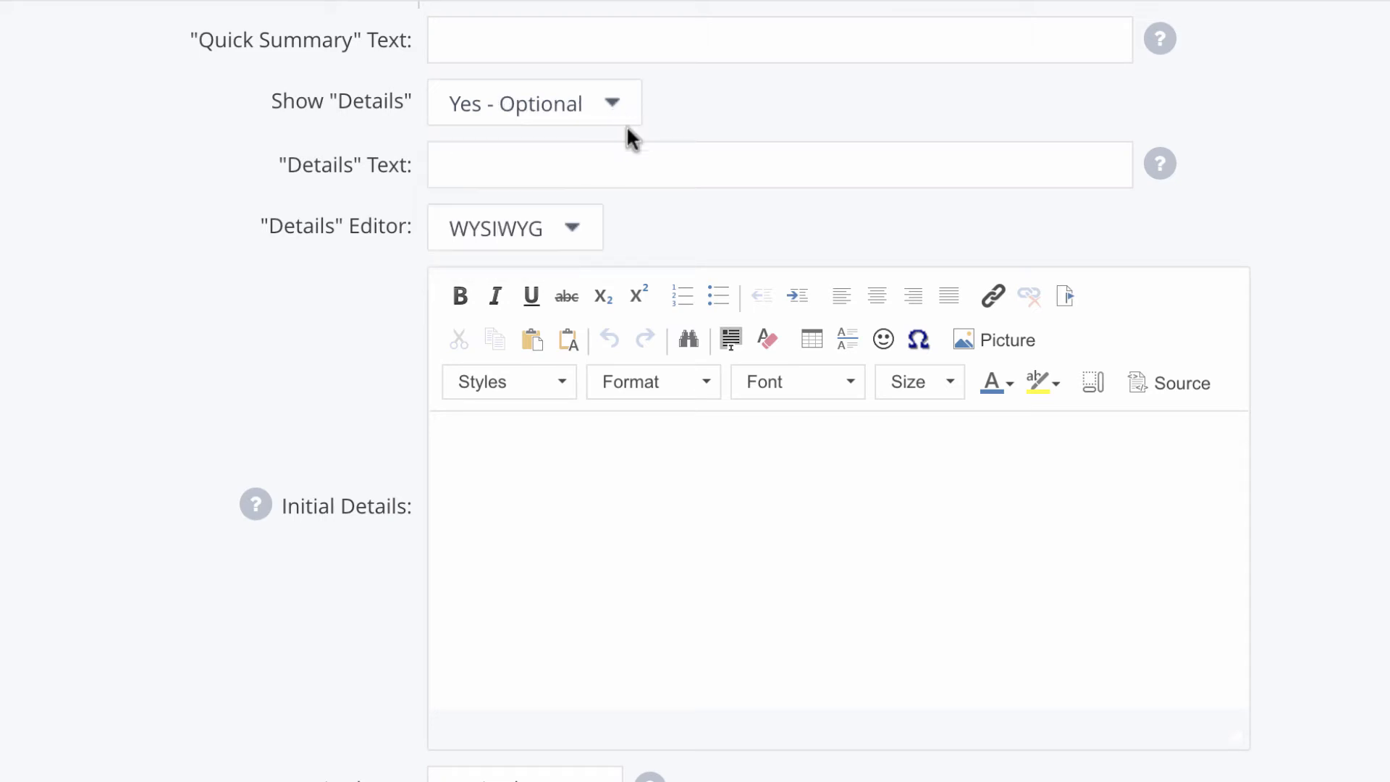
mouse_move(636, 146)
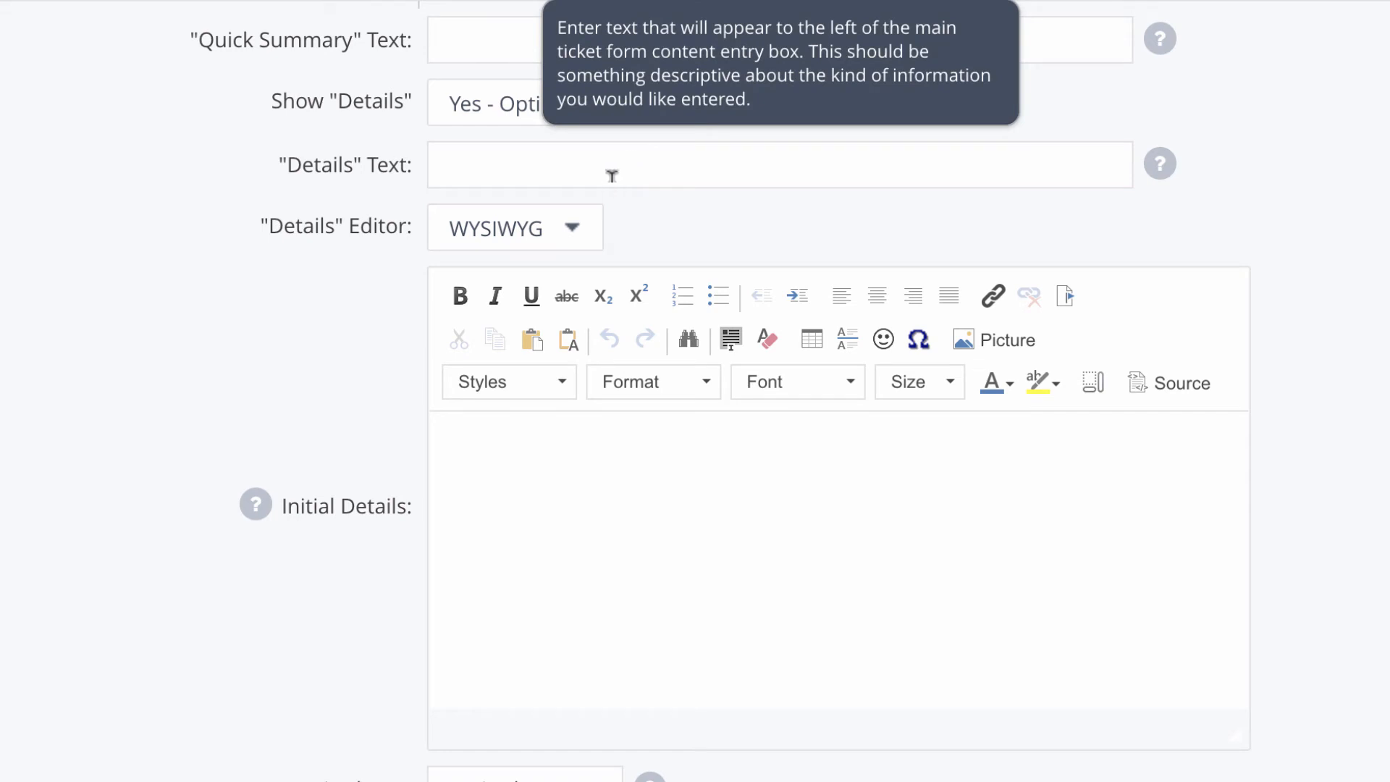
left_click(575, 230)
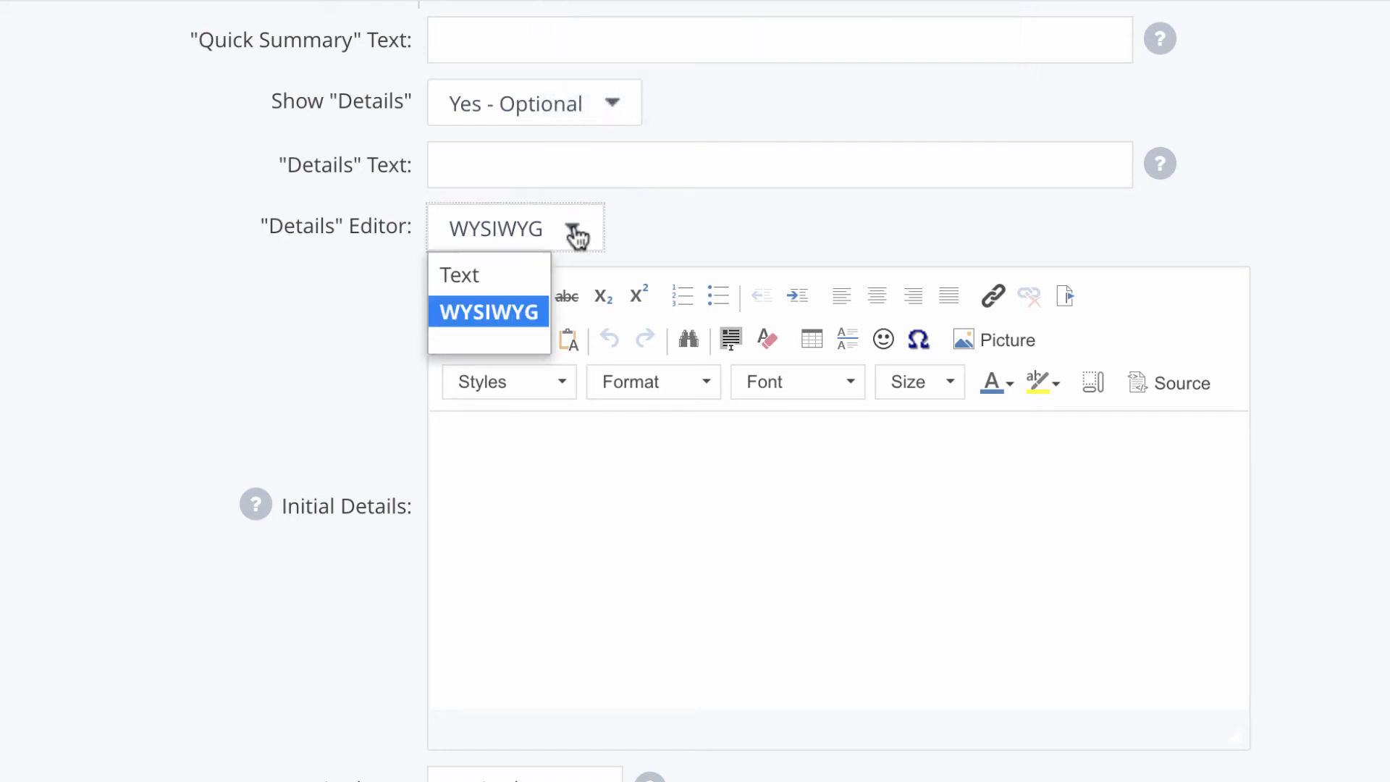
left_click(520, 276)
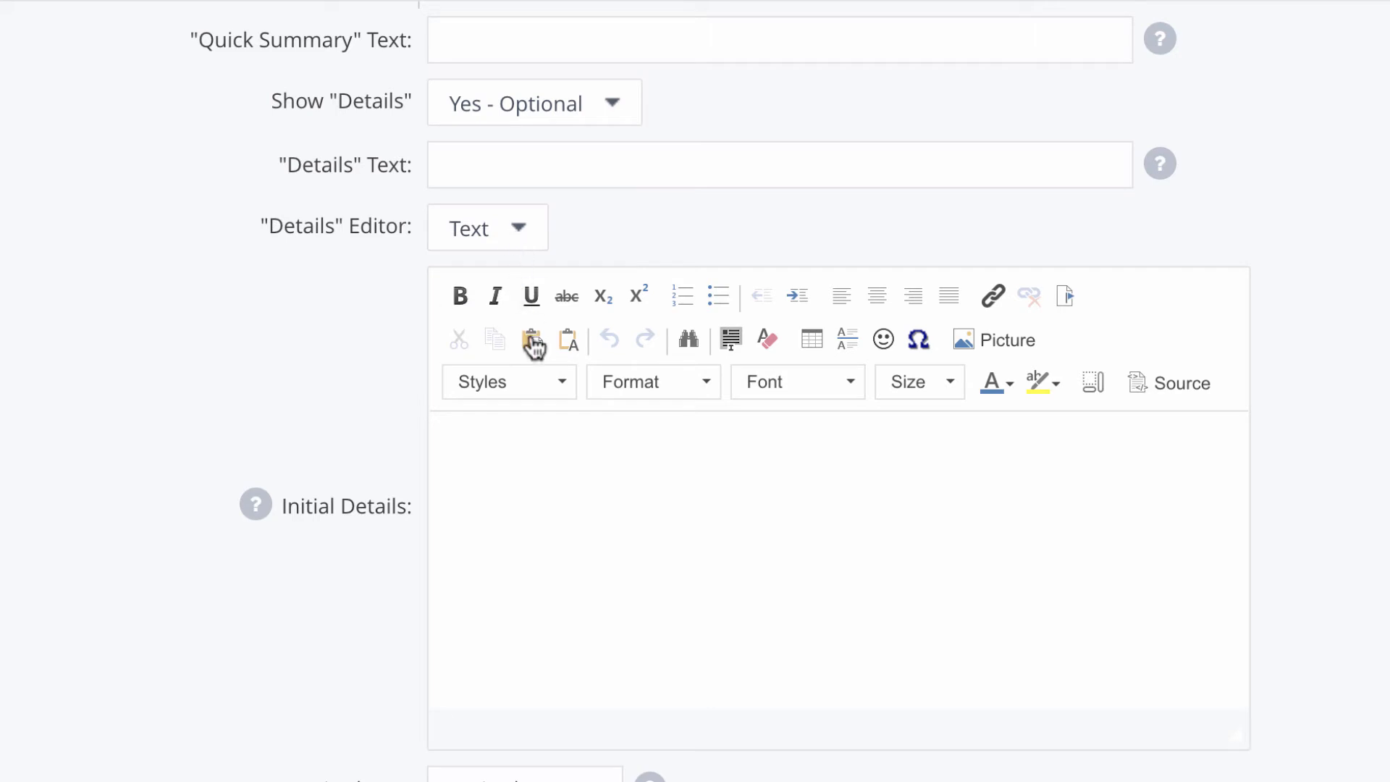
Step: Paste the account-question ticket template into the Initial Details box
left_click(548, 460)
type("This ticket is regarding an account I have with Marketing Inc. Account Manager: Feature Description: Question: Thank you!")
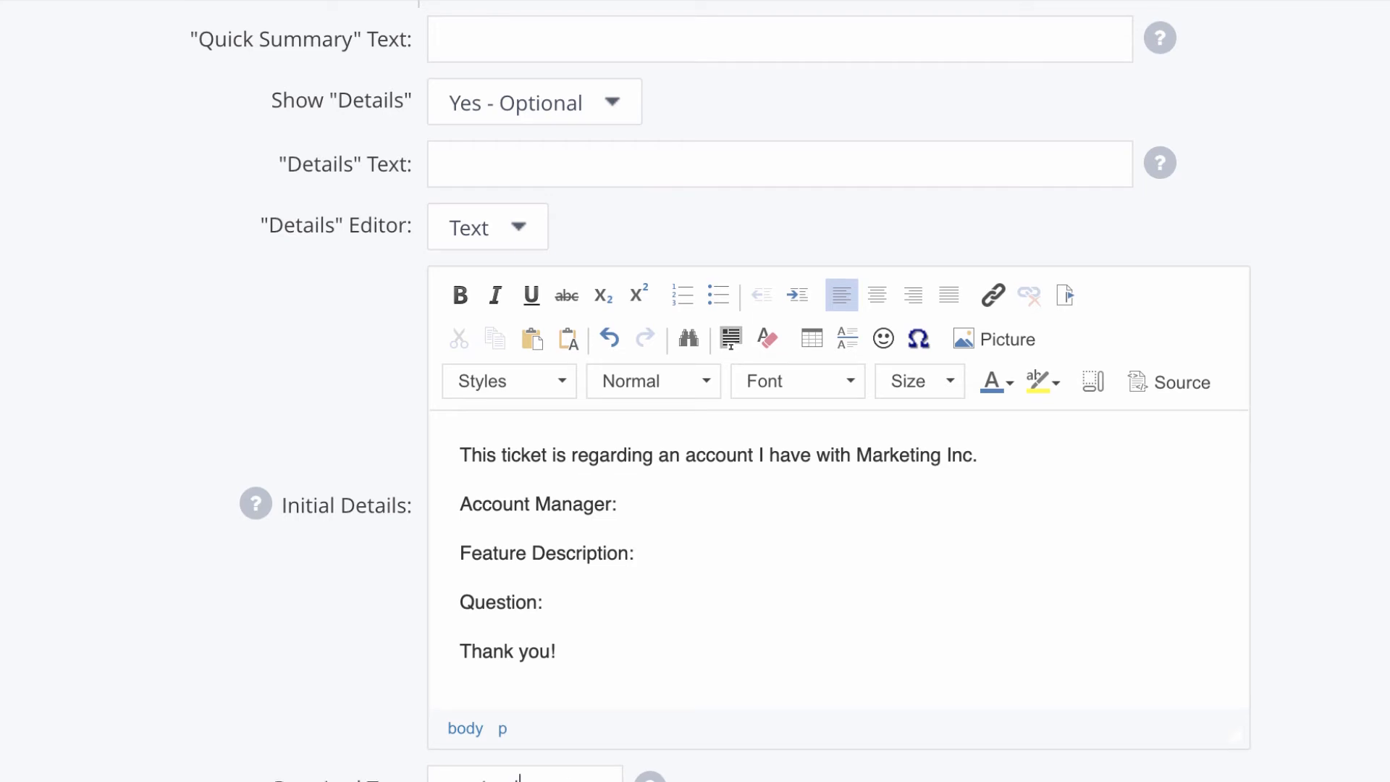
scroll(521, 738, "down", 4)
left_click(511, 624)
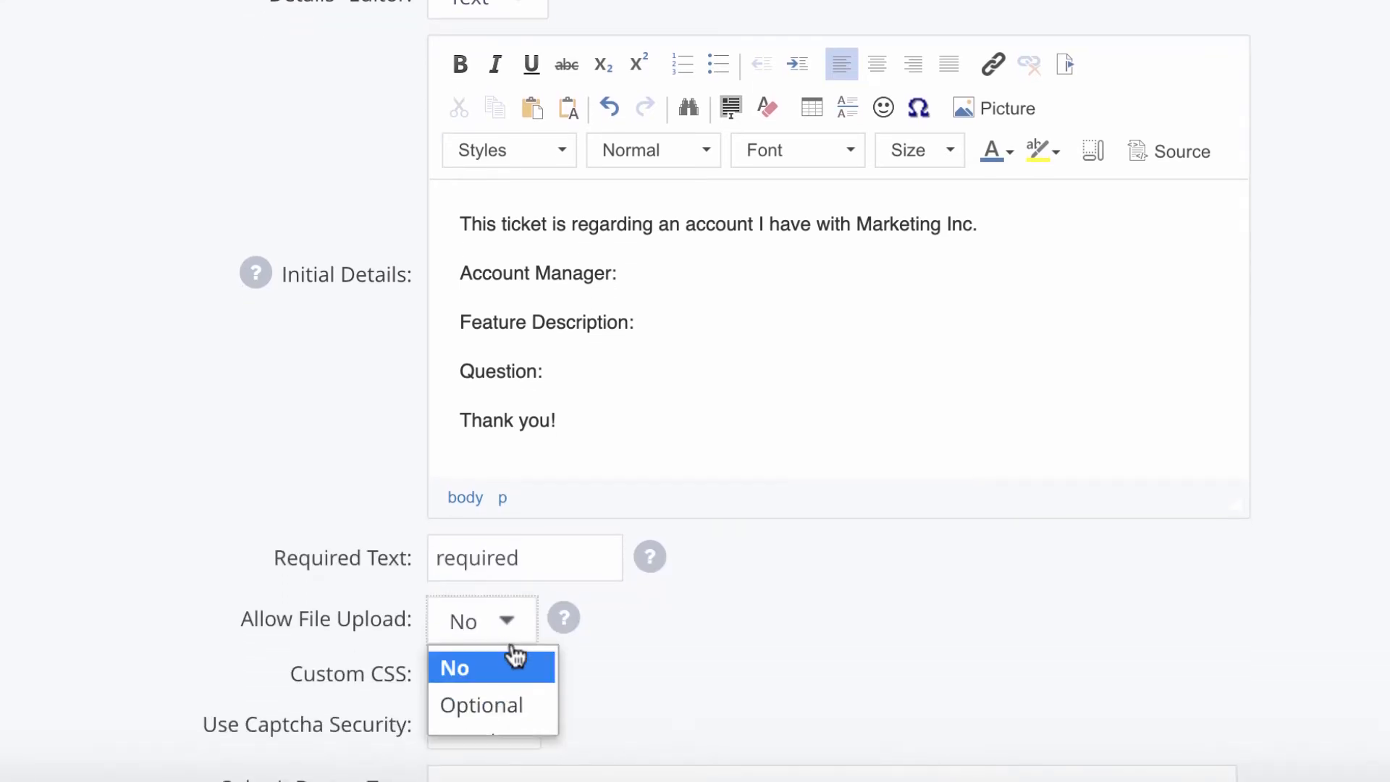
Step: Set Allow File Upload to Optional, expand the custom CSS settings, and keep Captcha on Yes
left_click(506, 704)
scroll(571, 629, "down", 9)
scroll(577, 632, "up", 1)
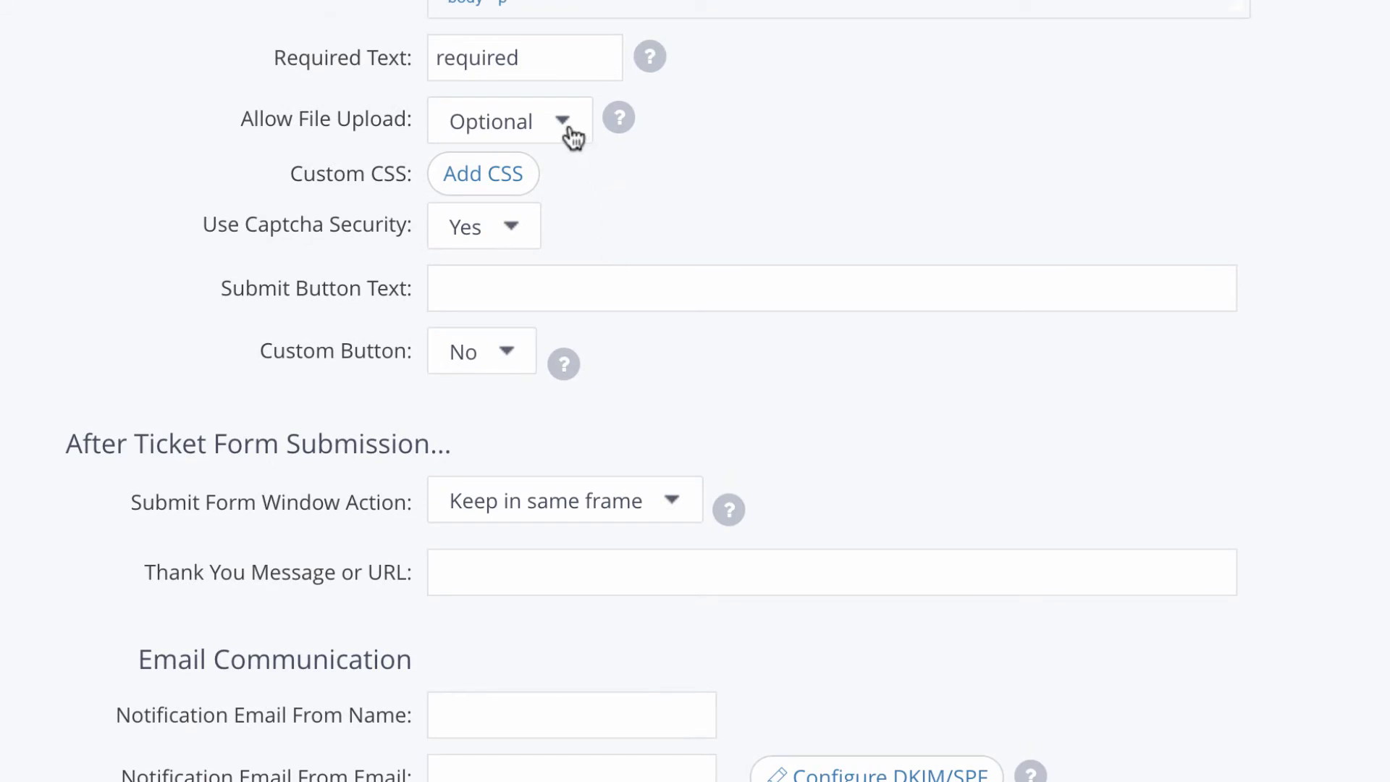
left_click(513, 178)
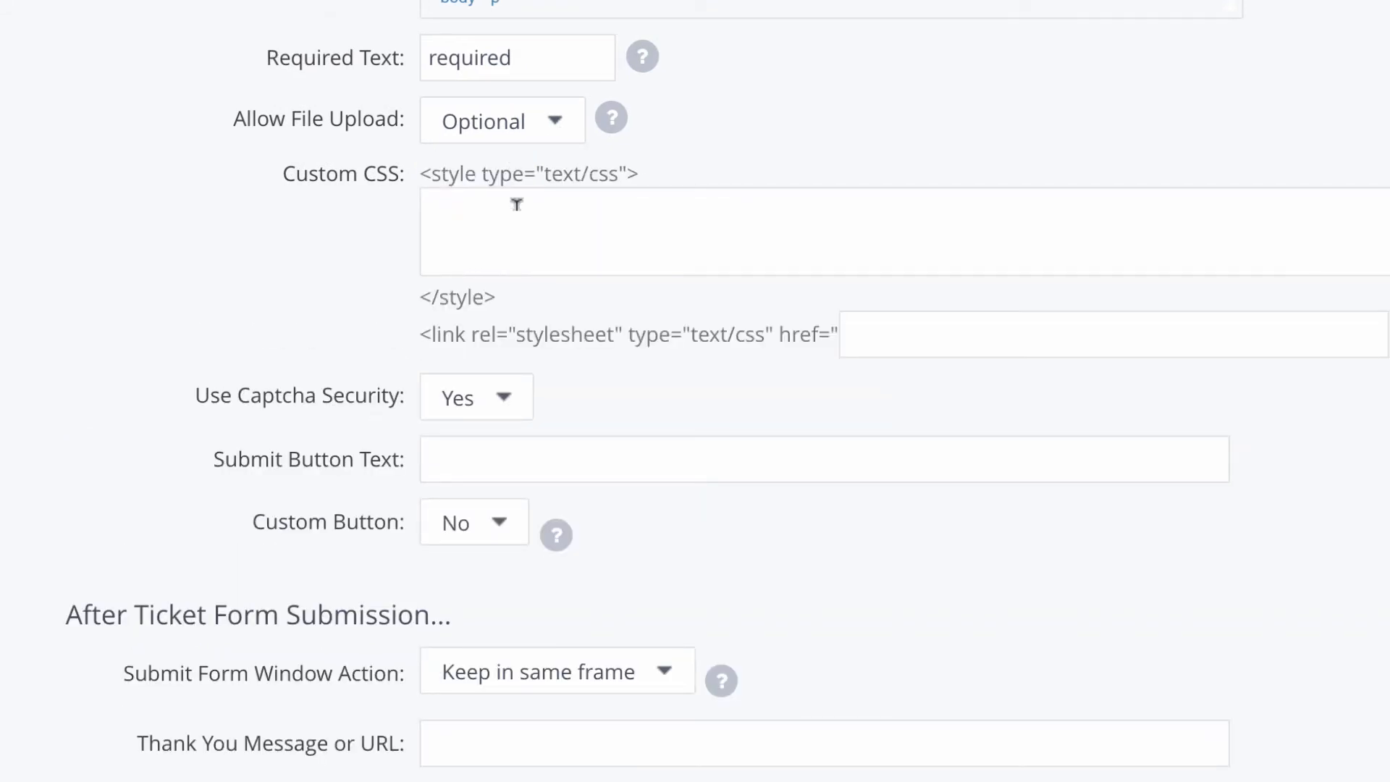
left_click(496, 409)
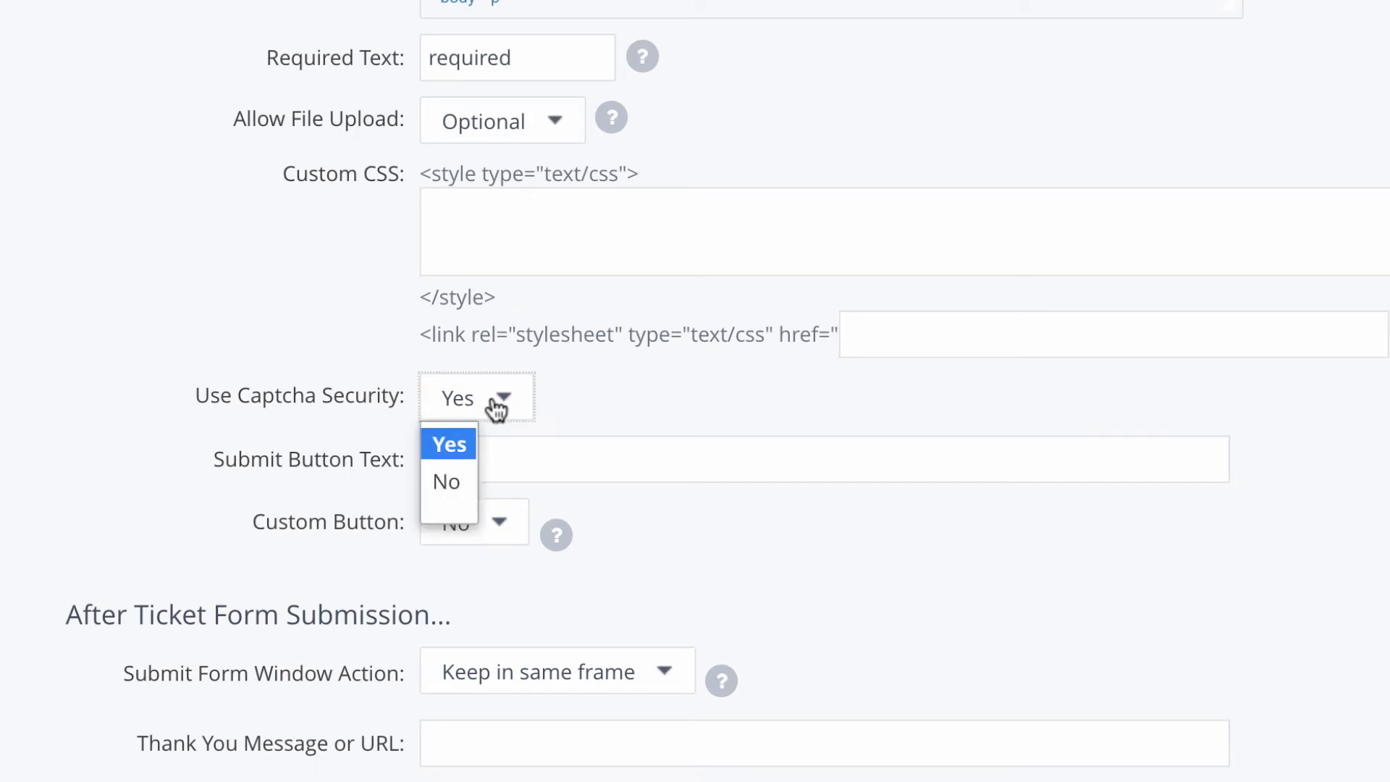
left_click(496, 410)
Step: Label the submit button 'Submit Ticket' and set Custom Button to Yes for custom styling
left_click(509, 444)
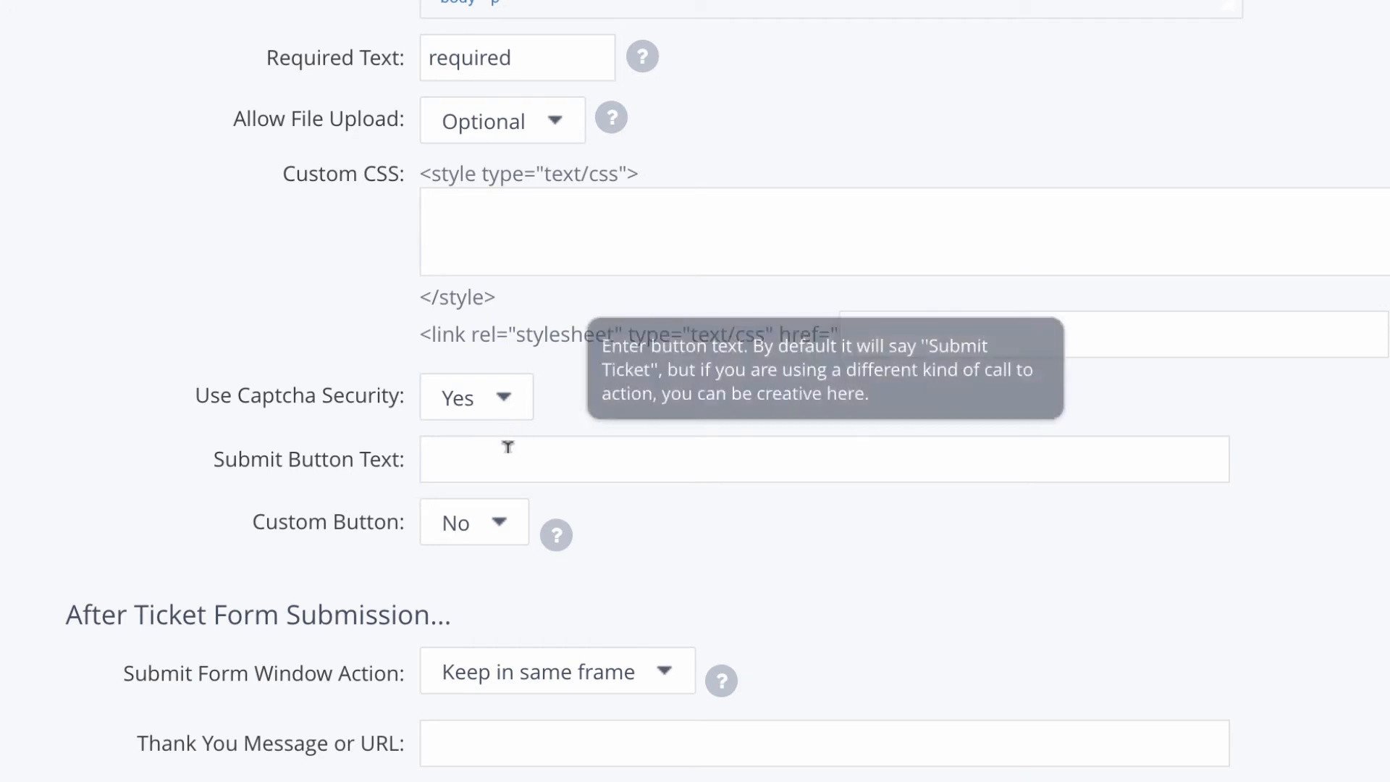
type("Submit Ticket")
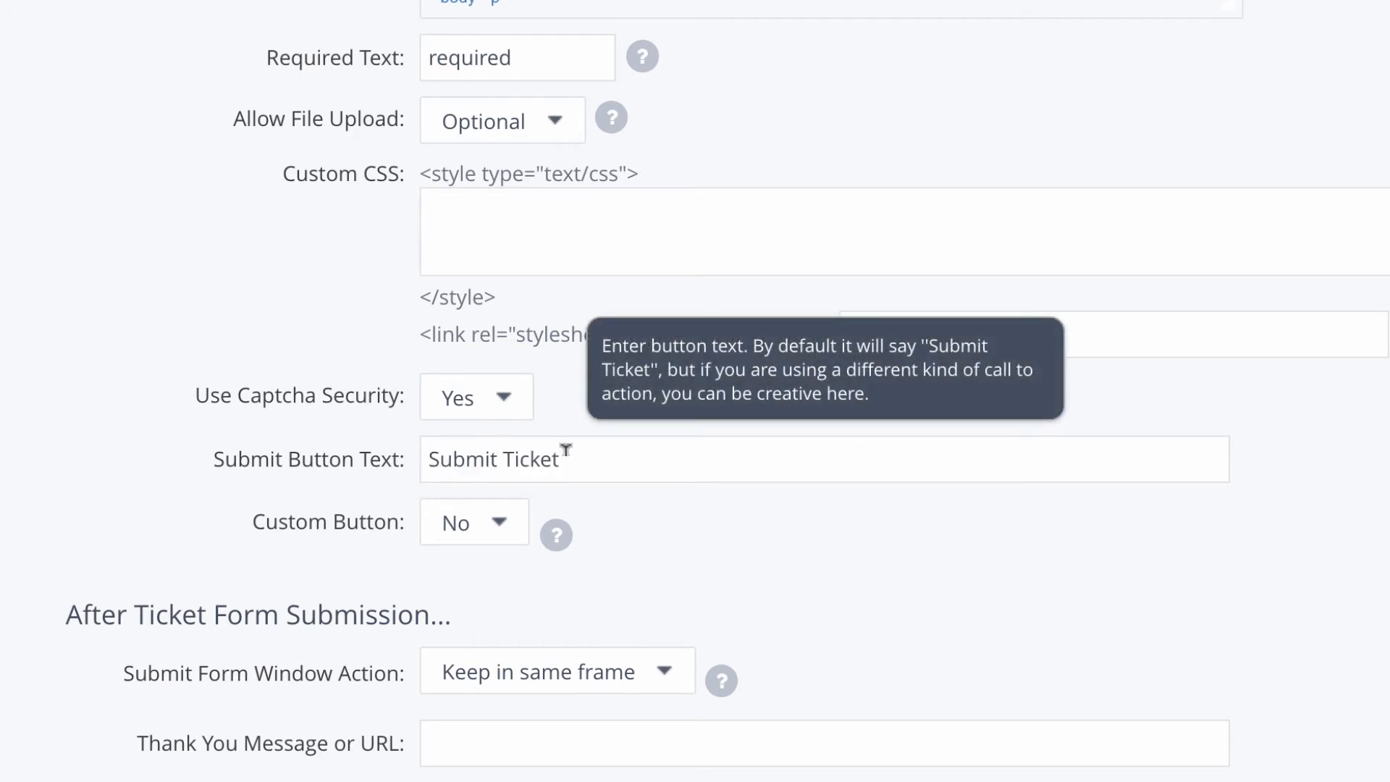
left_click(500, 526)
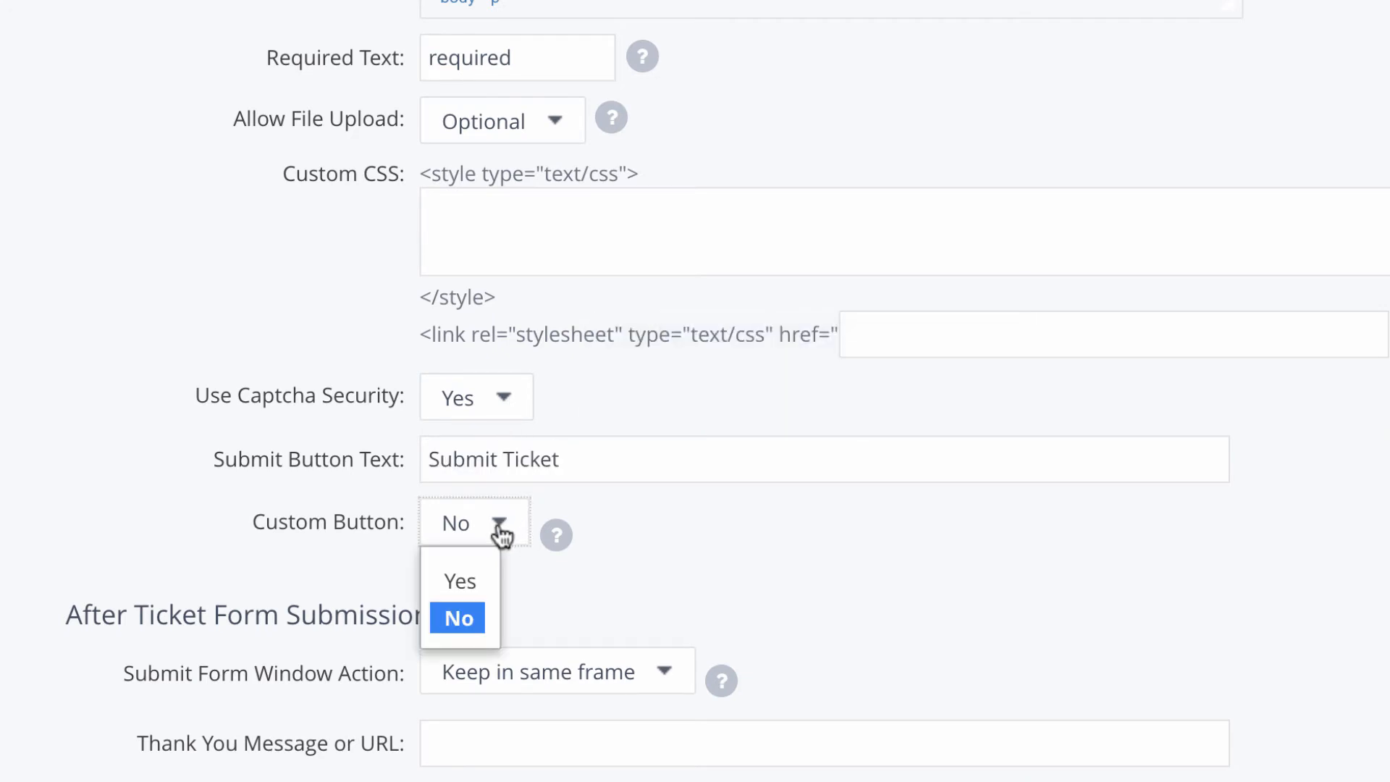
left_click(465, 579)
scroll(466, 571, "down", 4)
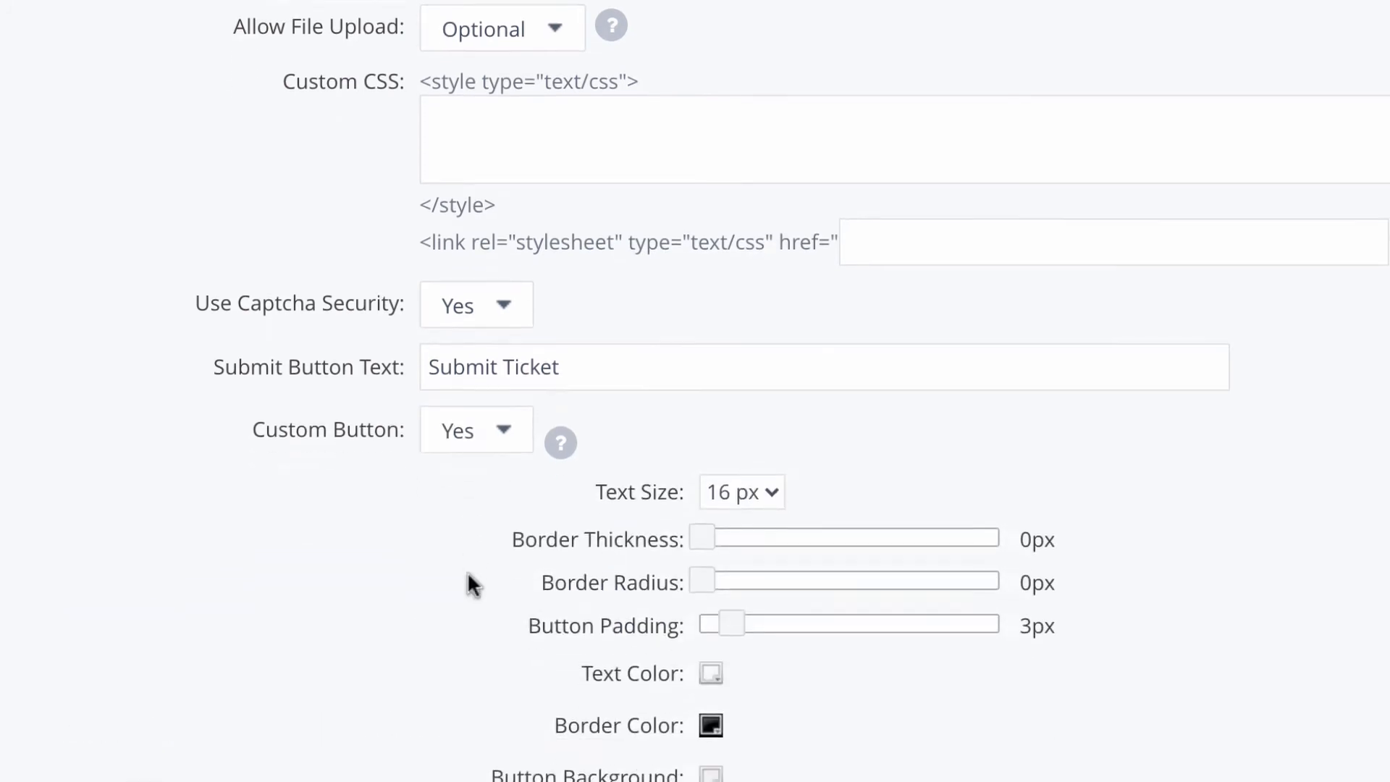
scroll(467, 571, "down", 3)
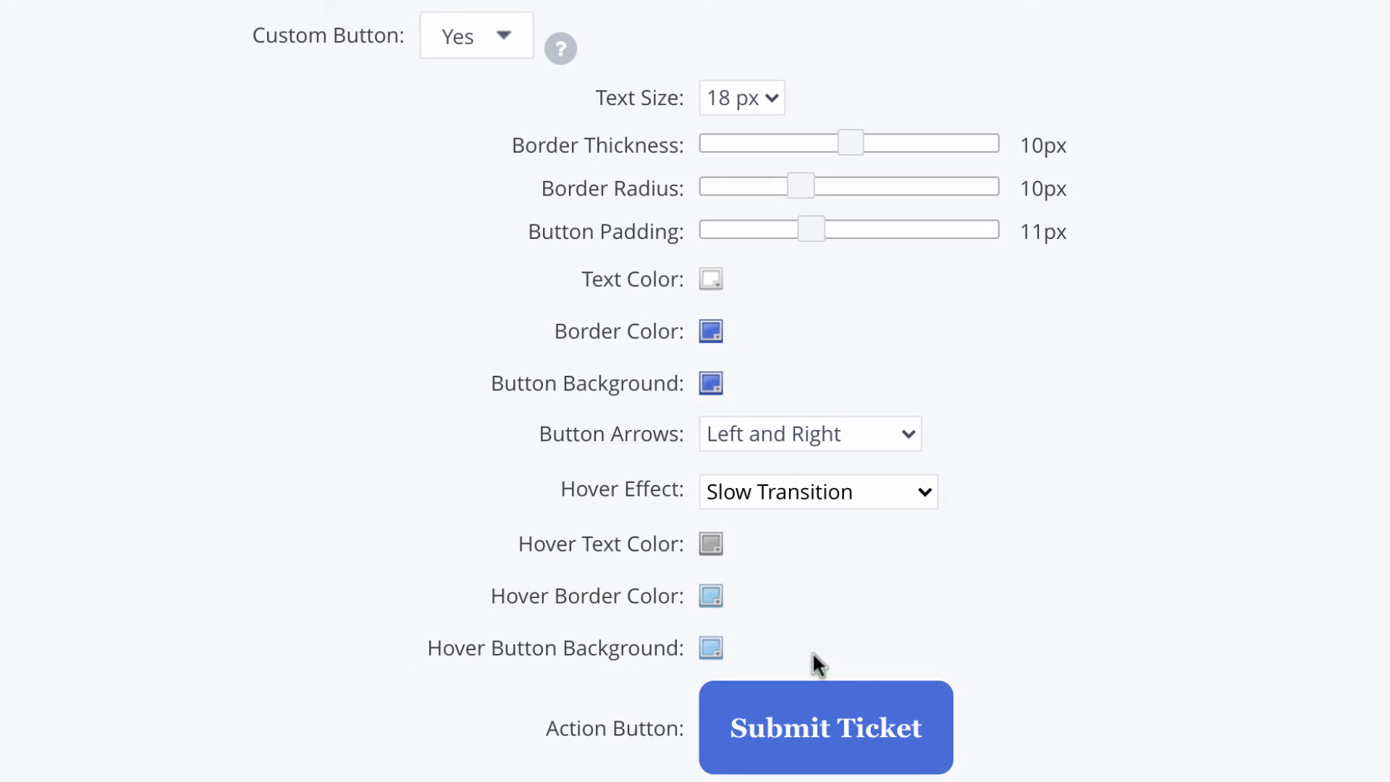
scroll(1365, 669, "down", 10)
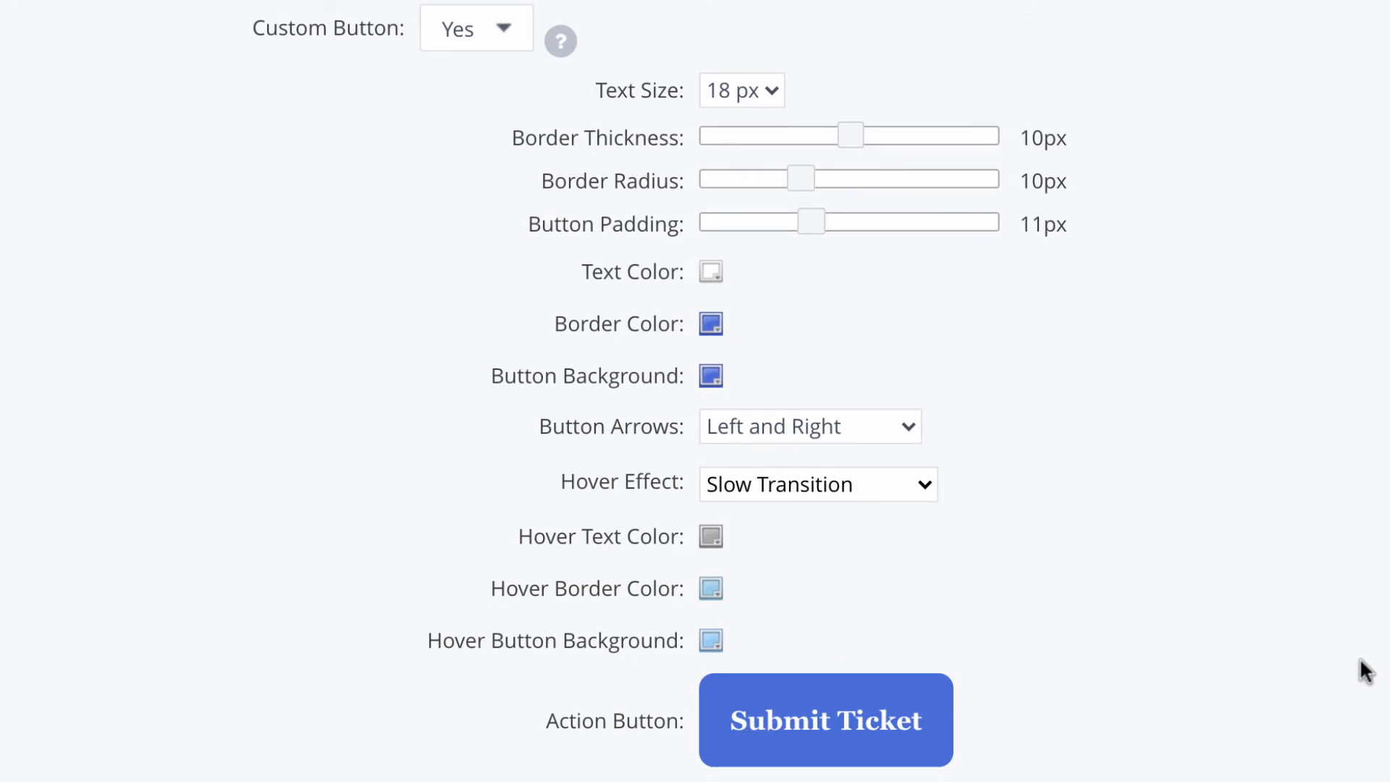
scroll(1365, 673, "down", 1)
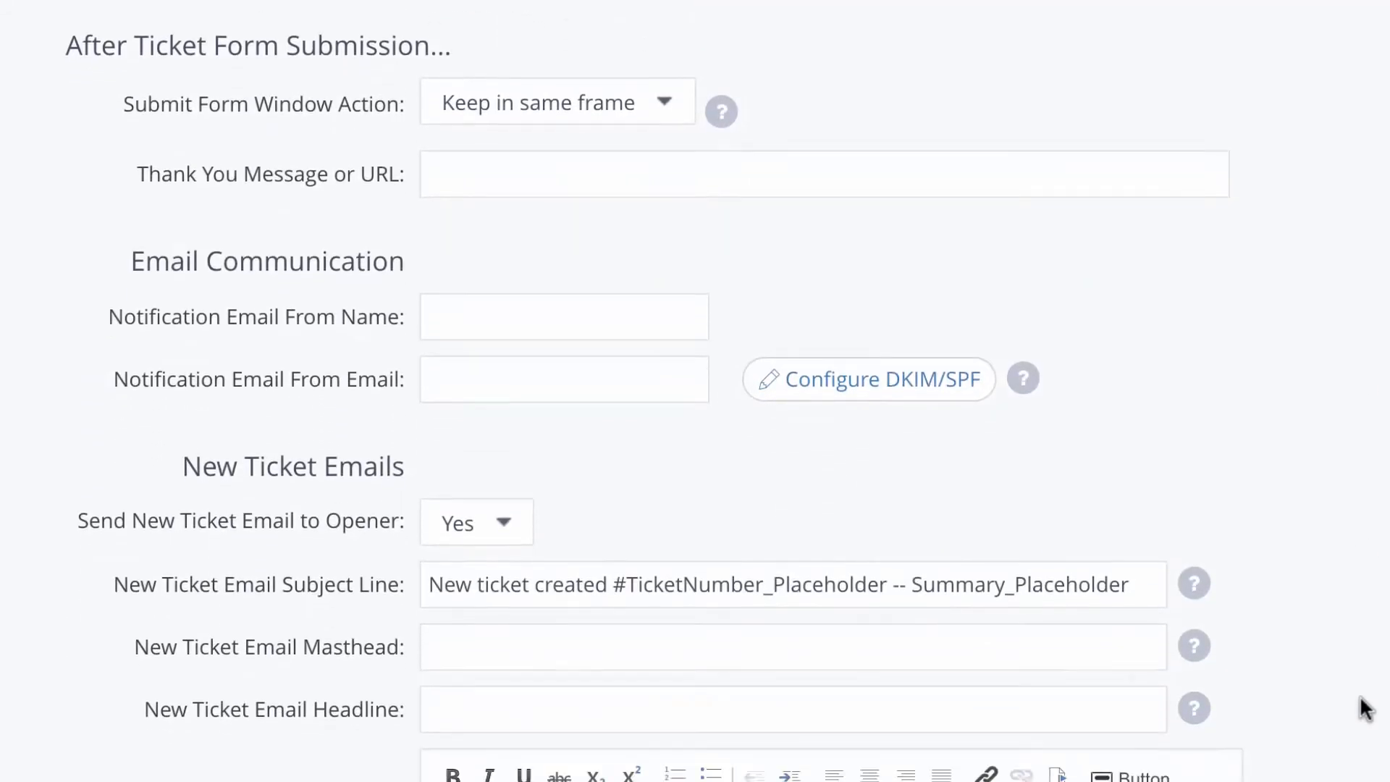
Step: Keep the form in the same frame after submitting, with sender name 'Marketing Inc. Support' and the support e-mail
scroll(1364, 752, "up", 1)
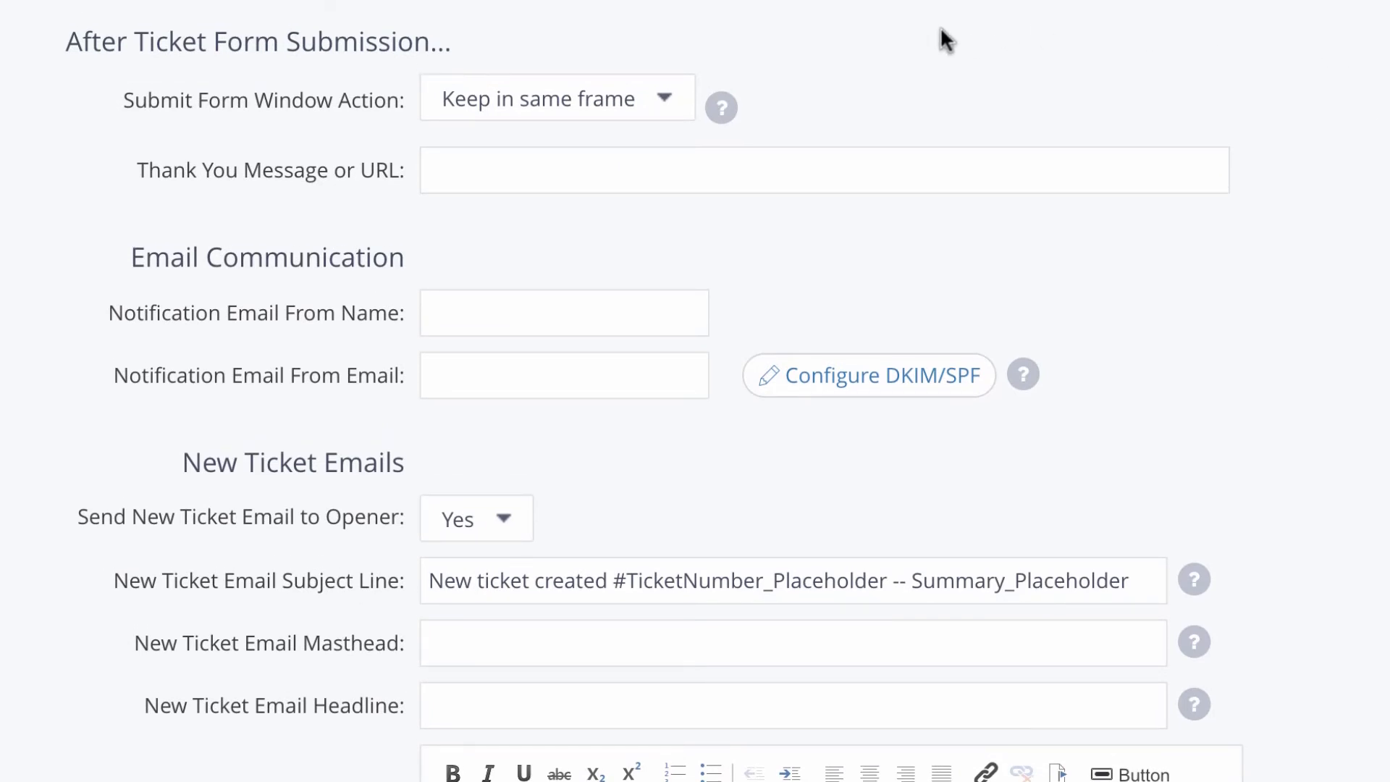
left_click(623, 101)
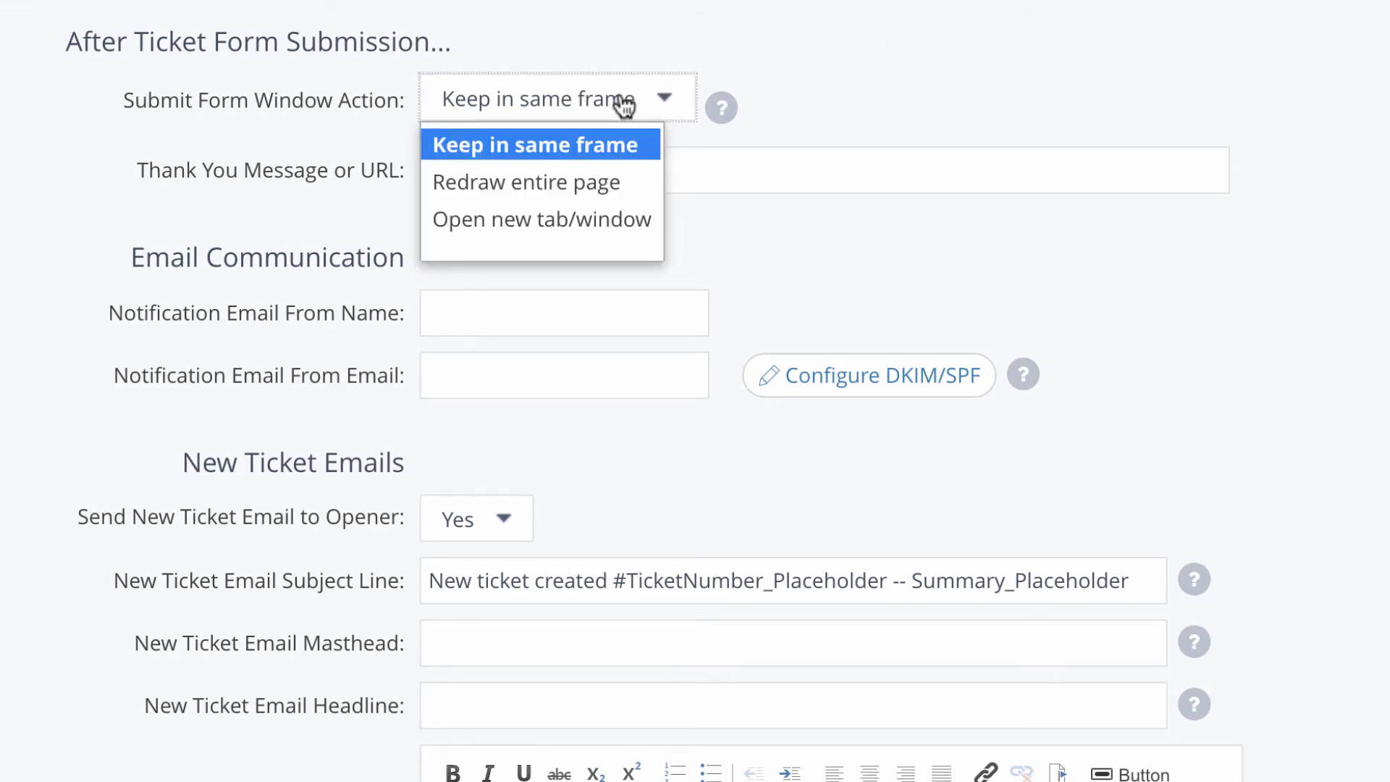
left_click(628, 147)
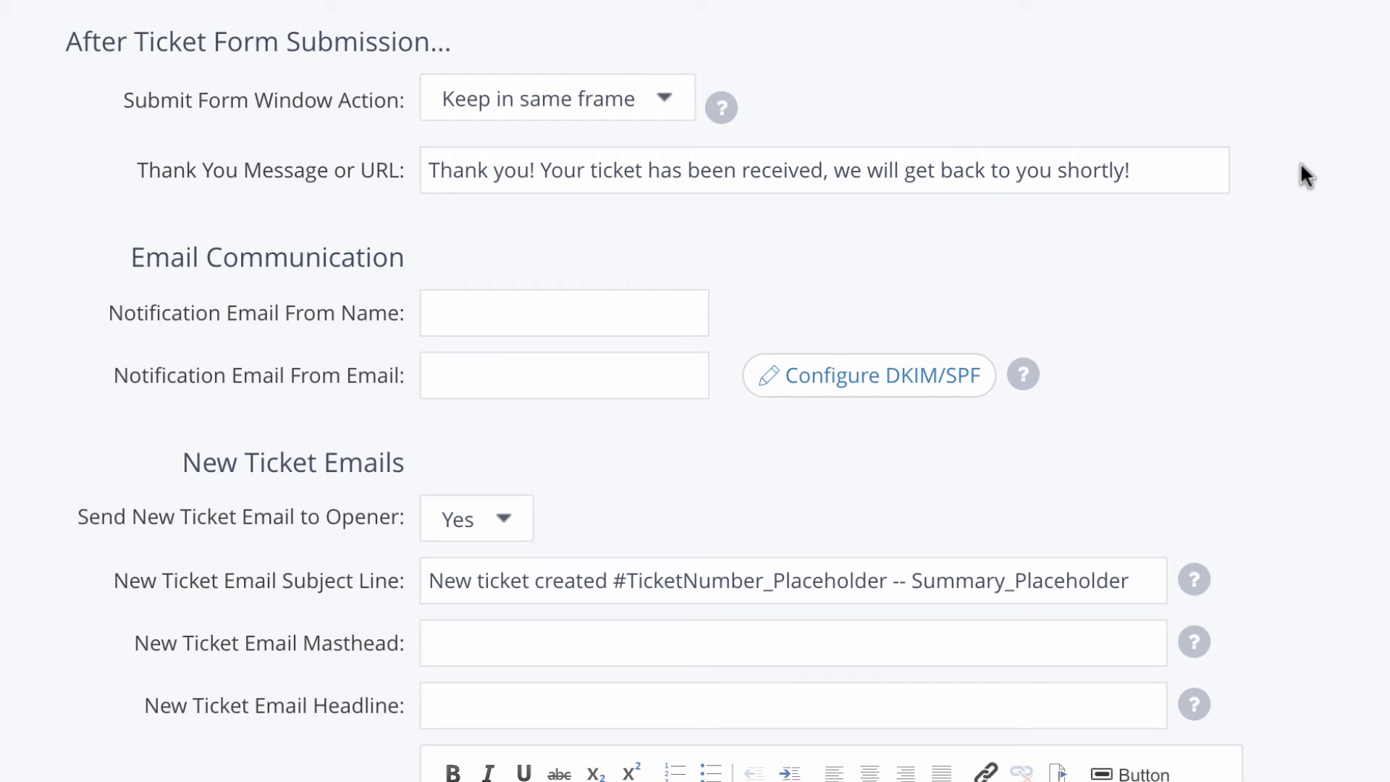
left_click(558, 304)
type("Marketing Inc. Support")
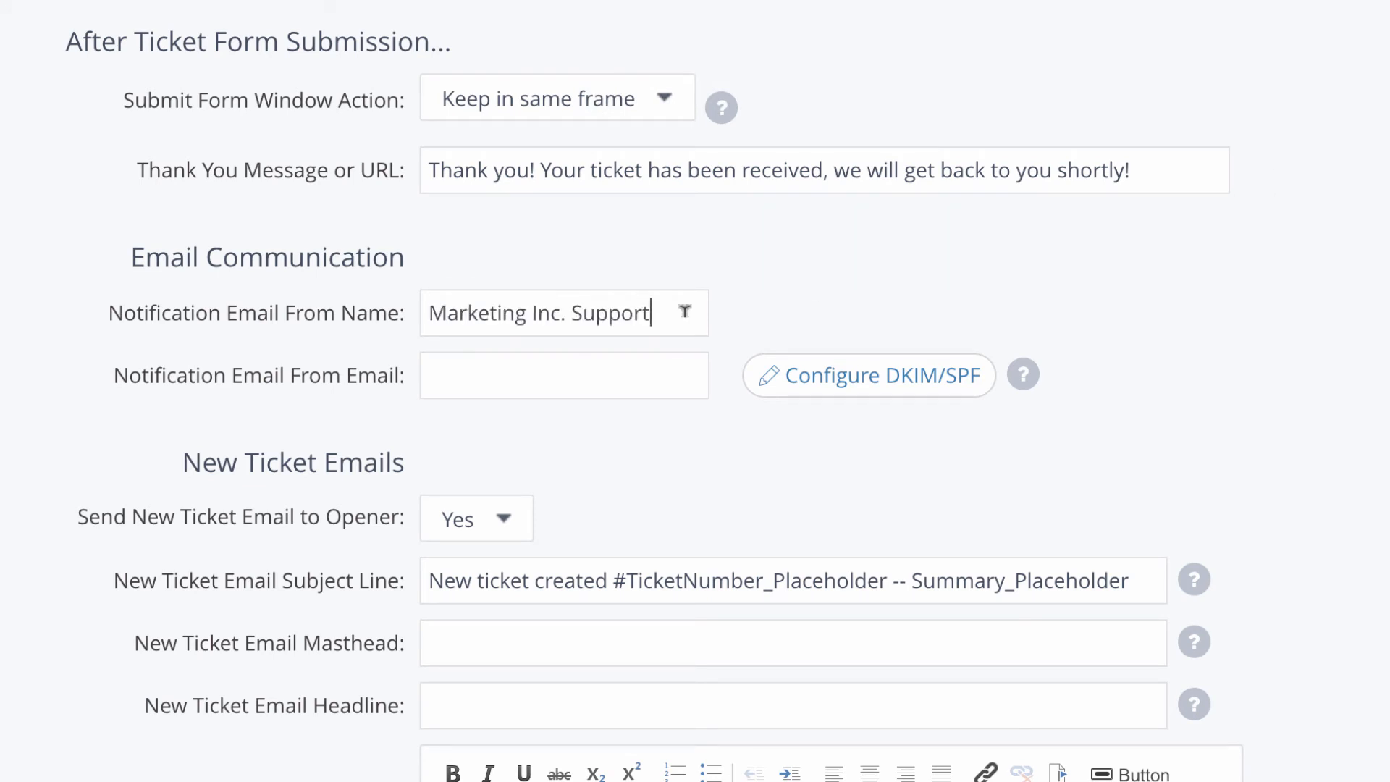
left_click(660, 373)
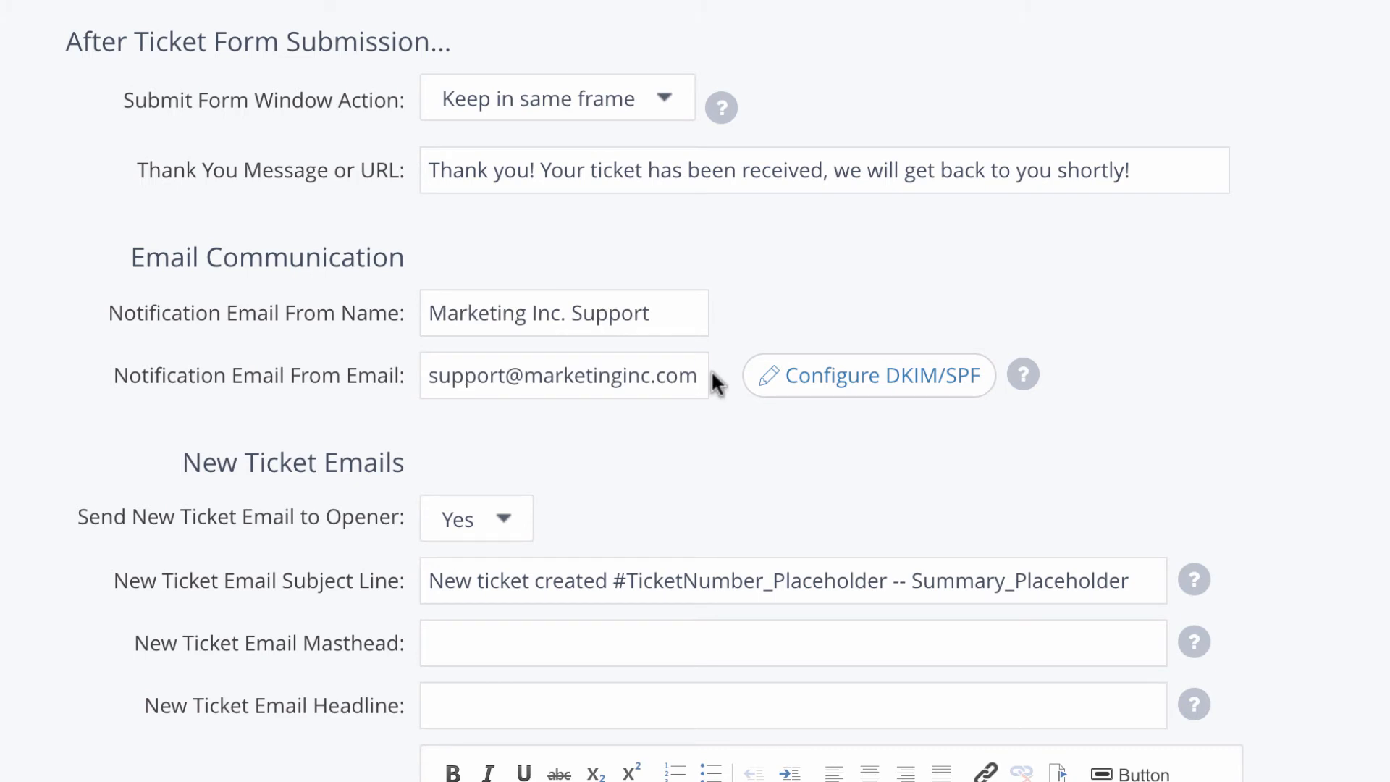
Step: Keep emailing the ticket opener; paste the ticket-number masthead, 'New Ticket Created!' headline and intro text
scroll(711, 371, "down", 5)
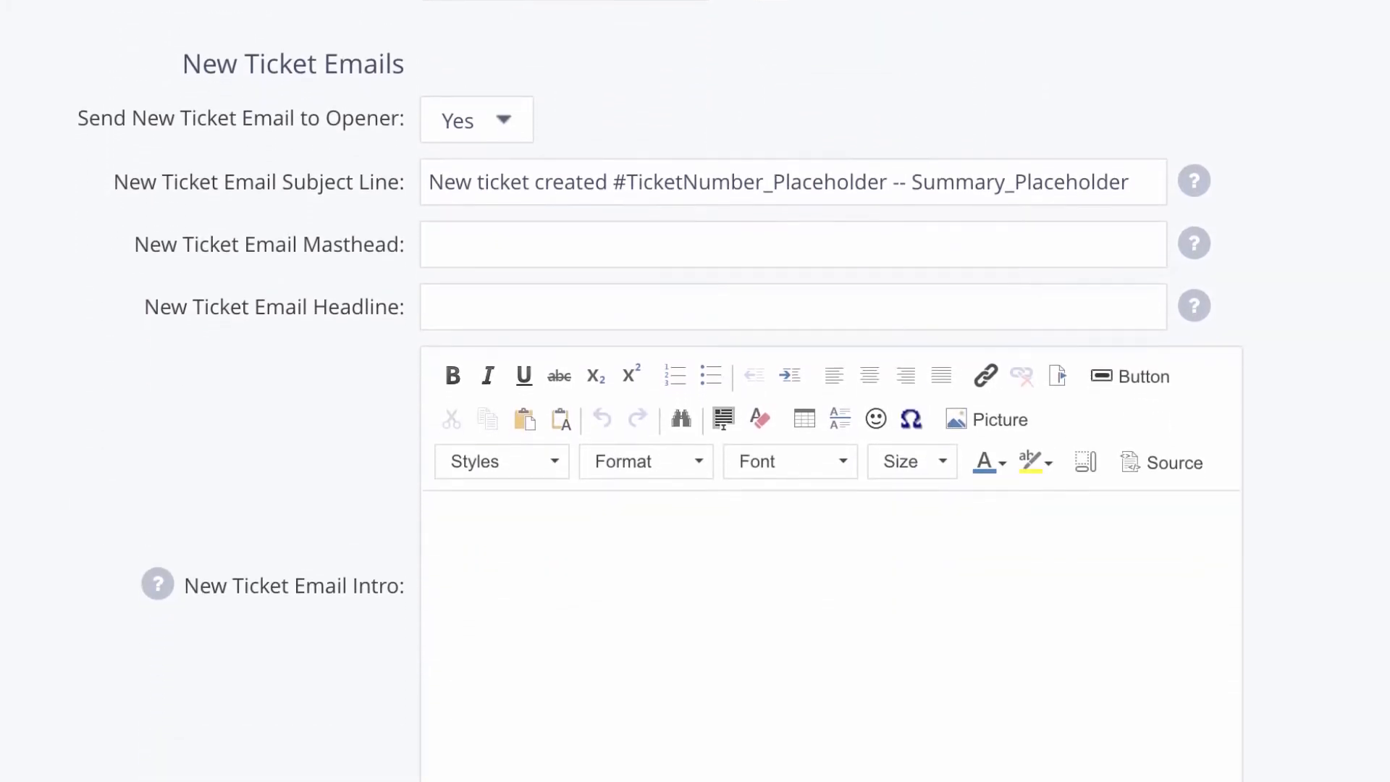
left_click(512, 107)
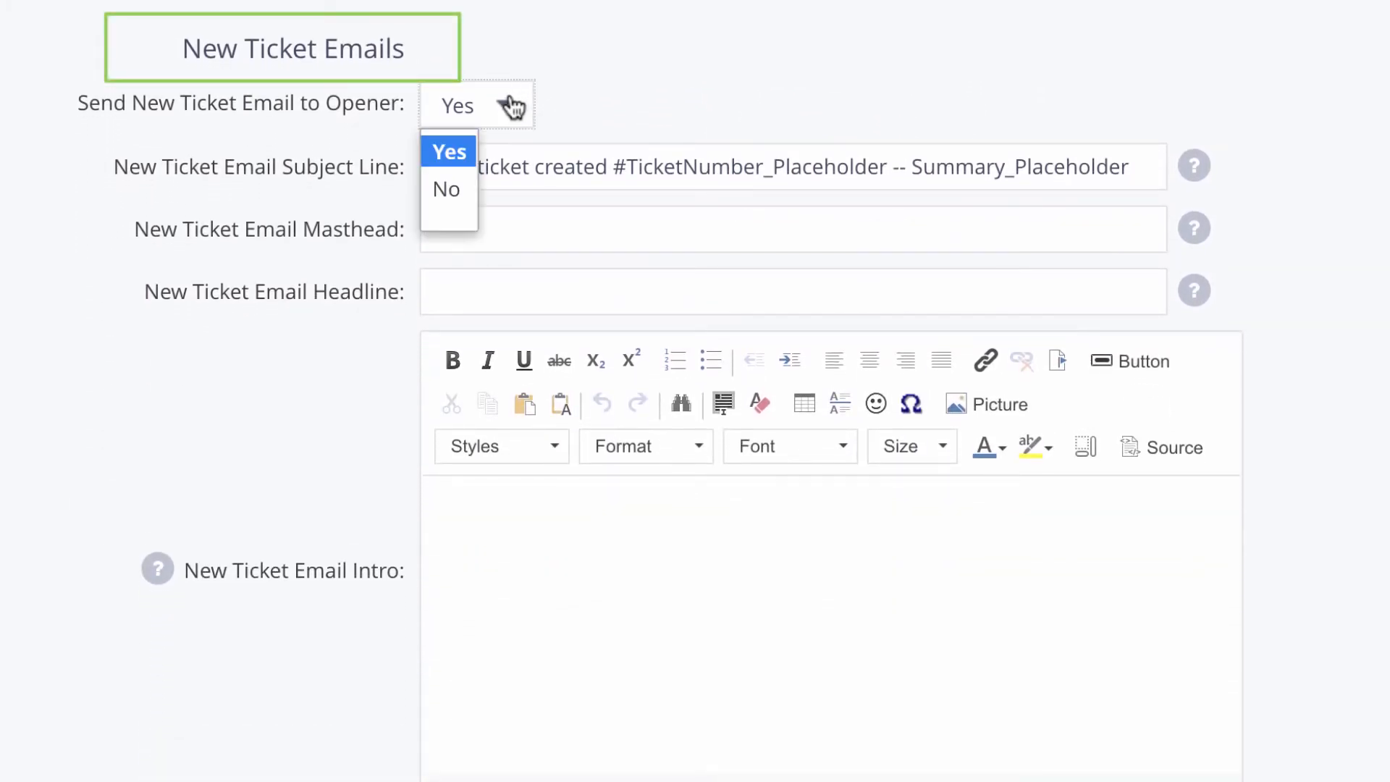
left_click(510, 108)
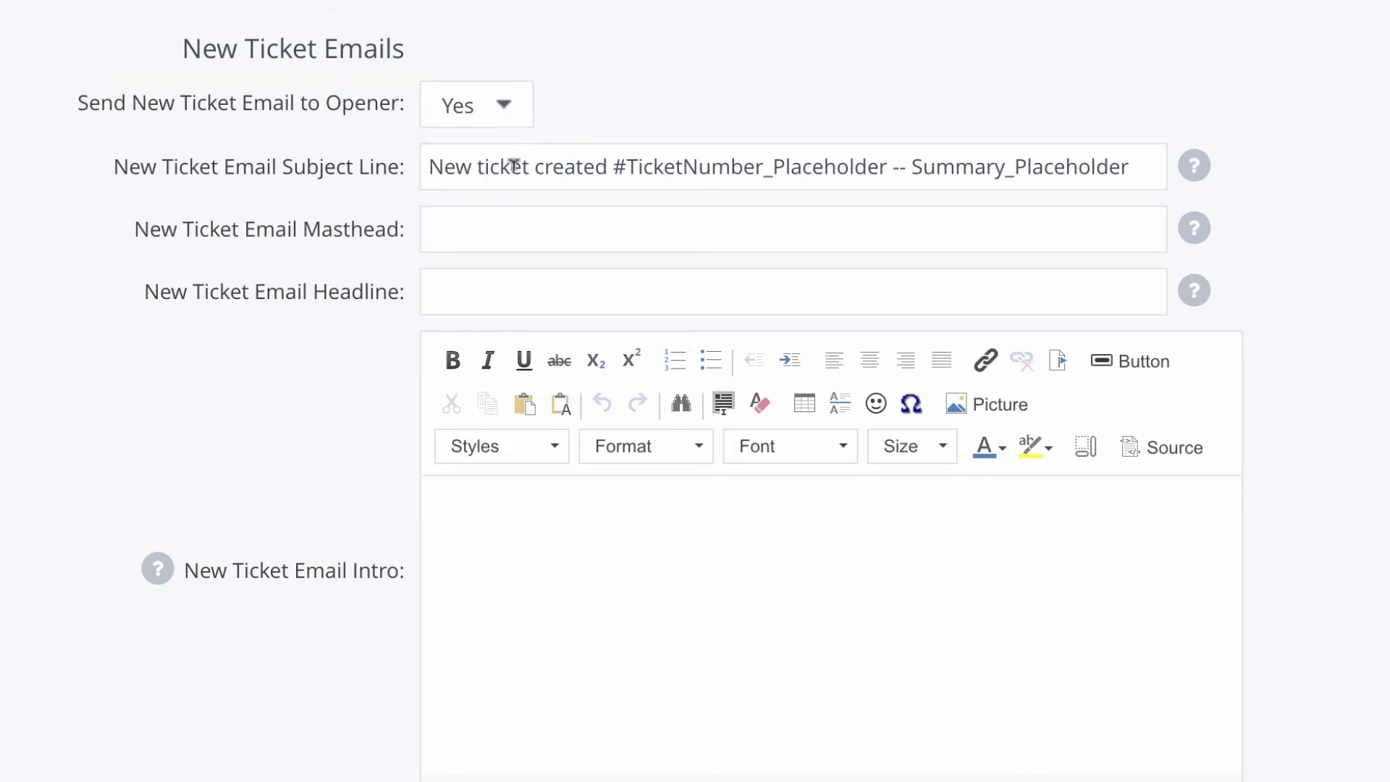
left_click(512, 225)
type("Thank you! #TicketNumber_Placeholder has been submitted.")
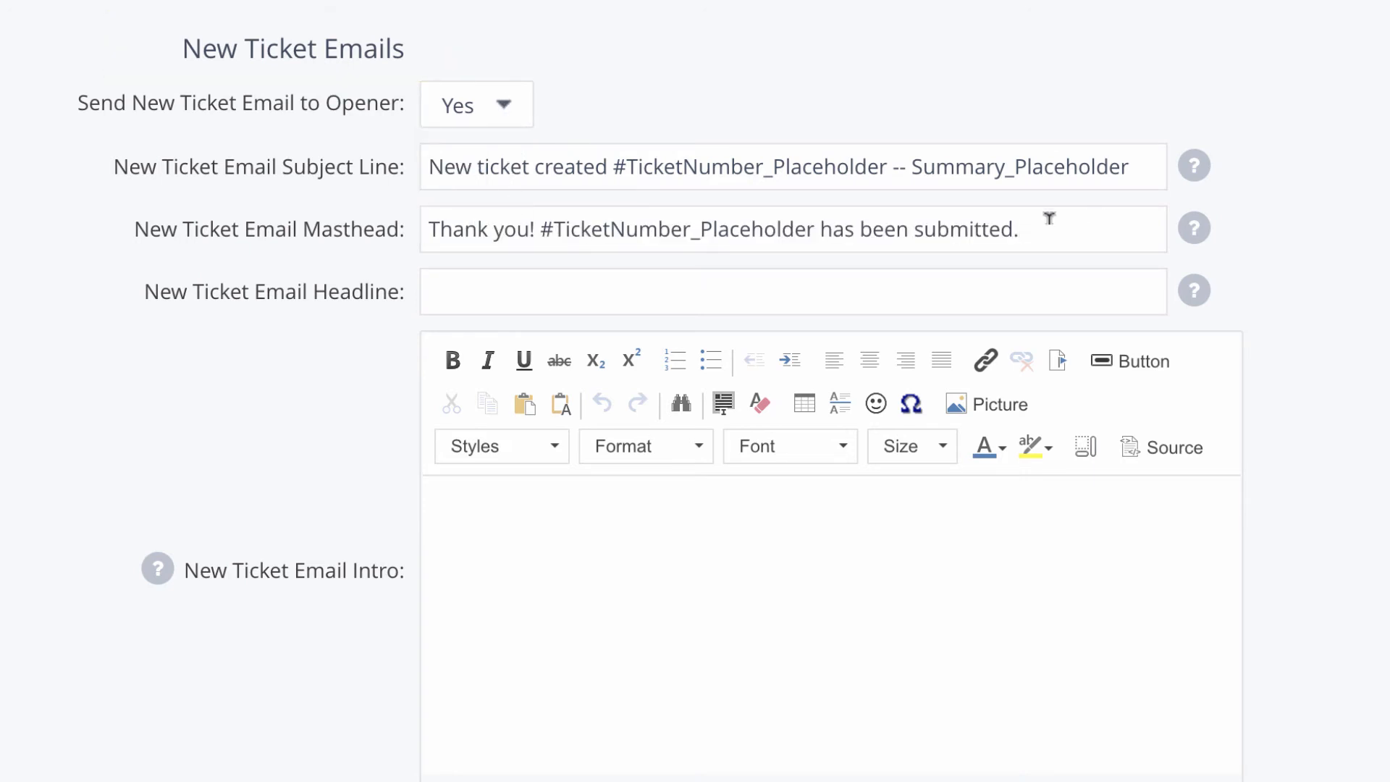
left_click(687, 289)
type("New Ticket Created!")
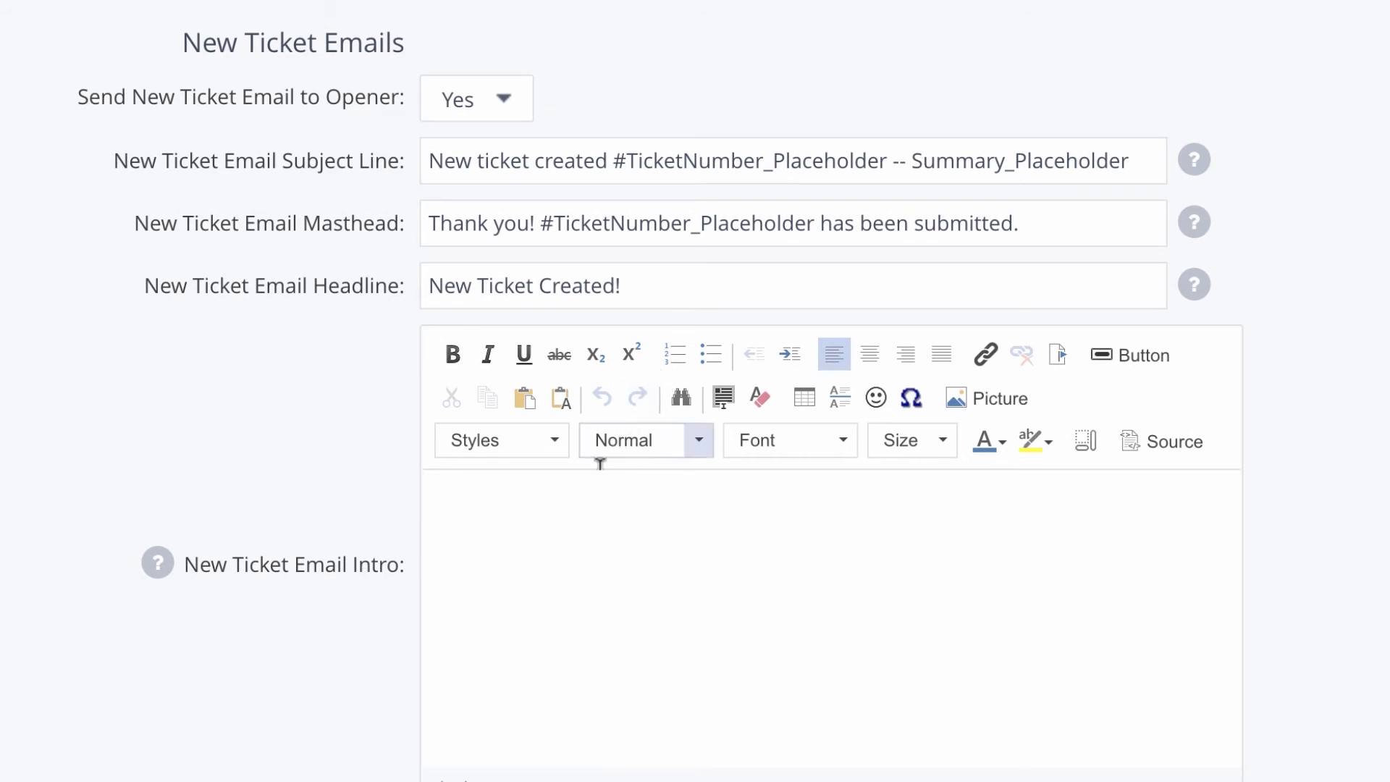
left_click(780, 672)
type("The intro appears at the top of the ticket, below the New Ticket Email Headline. You can use two placeholders here for merging in the ticket number and the summary of the ticket. They are TicketNumber_Placeholder and Summary_Placeholder. You may want to add additional instructions or helpful information for the person who opened the ticket here.")
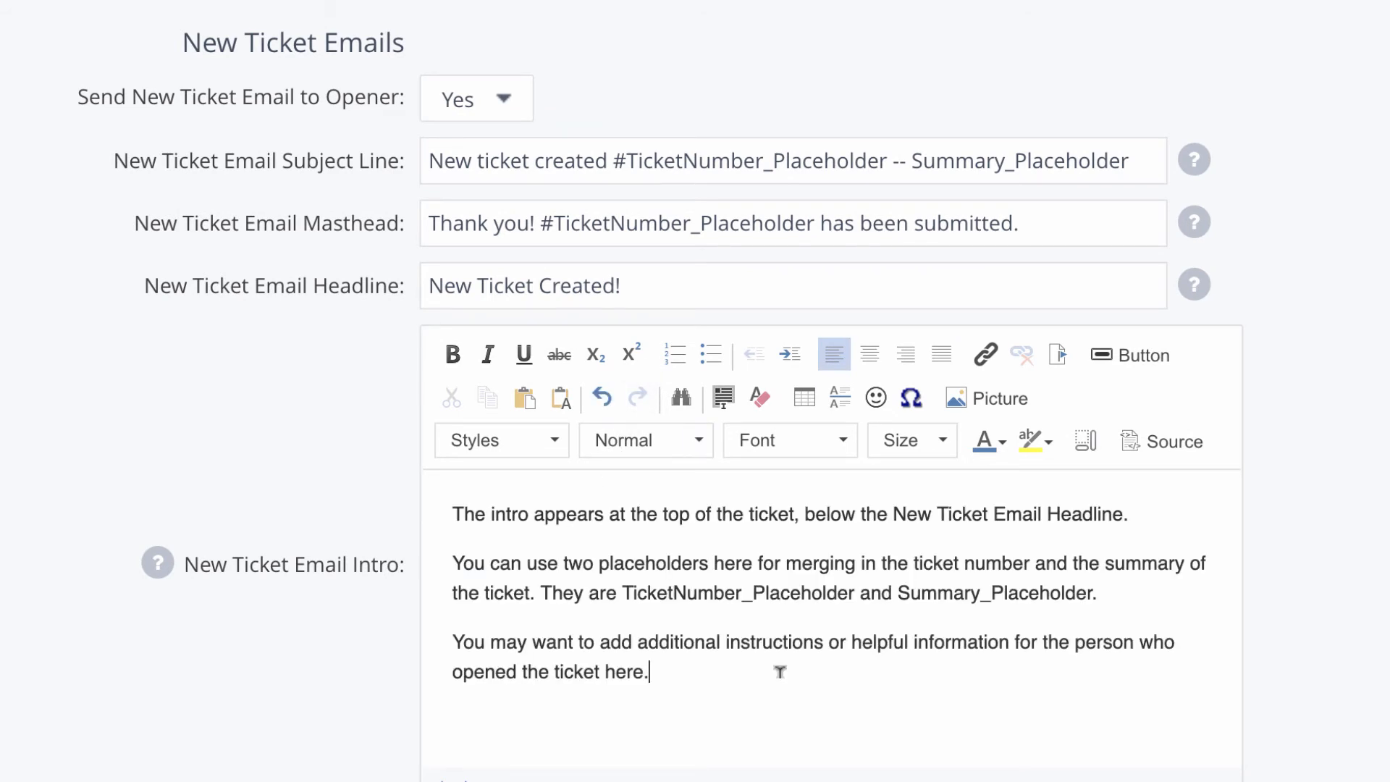
Step: Keep followups sent to Everyone, with masthead 'Ticket Update!' and headline 'Update to Ticket #TicketNumber_Placeholder'
scroll(779, 672, "down", 2)
scroll(780, 672, "down", 10)
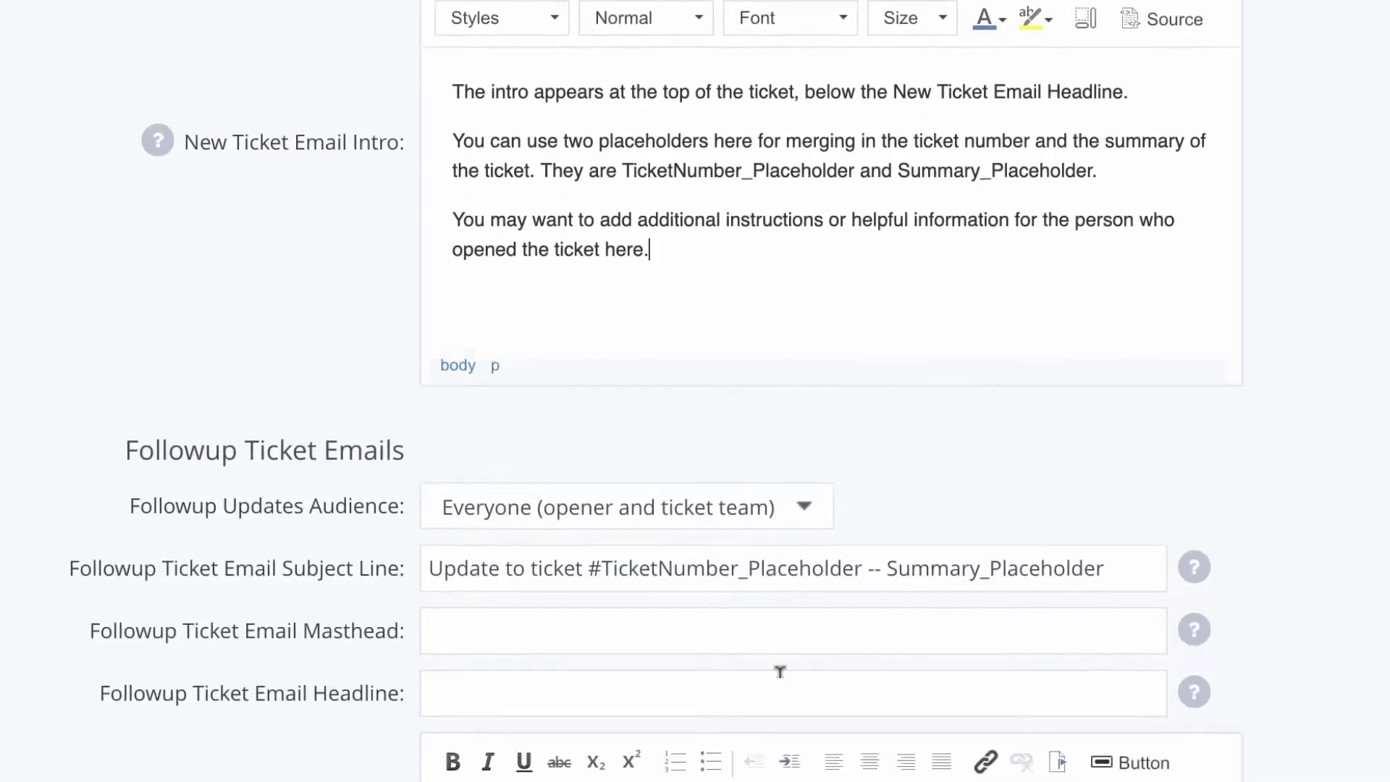
scroll(779, 698, "up", 1)
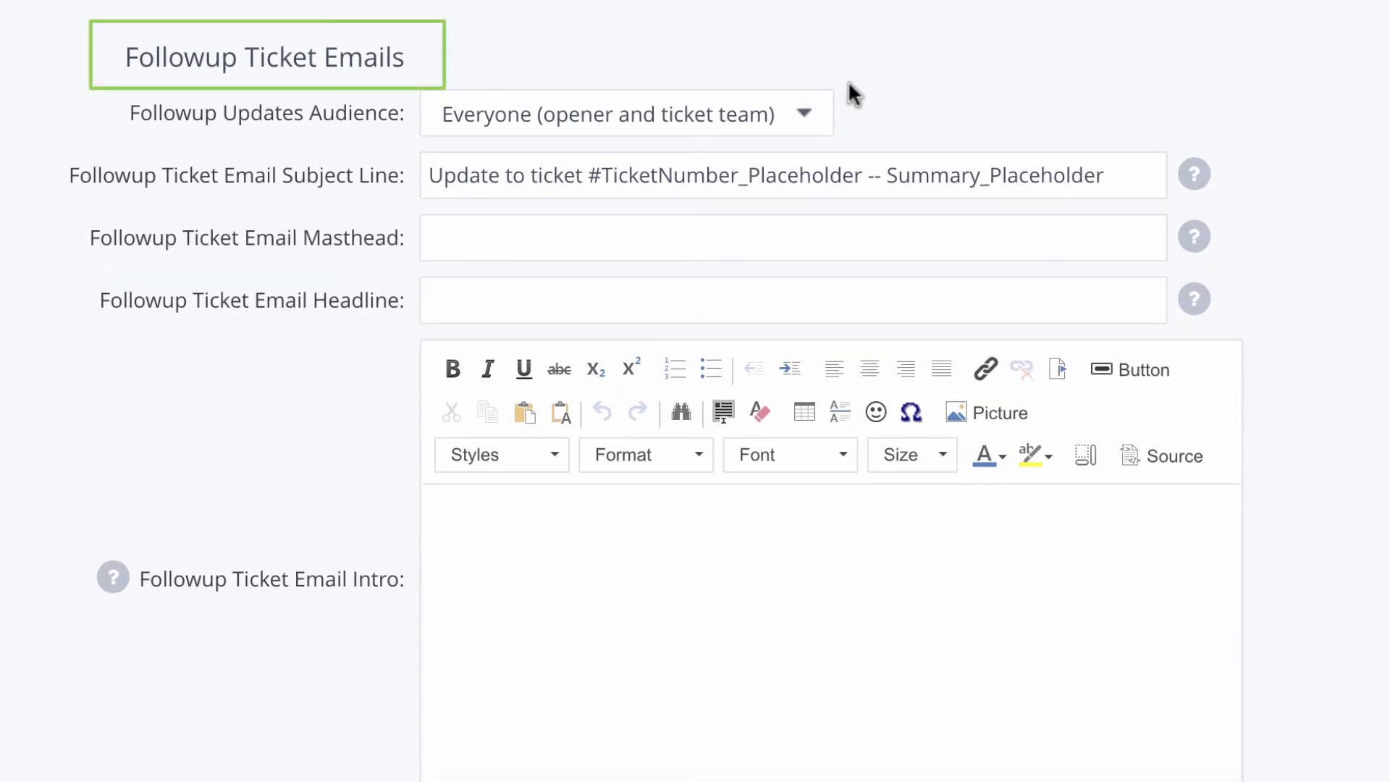
left_click(809, 112)
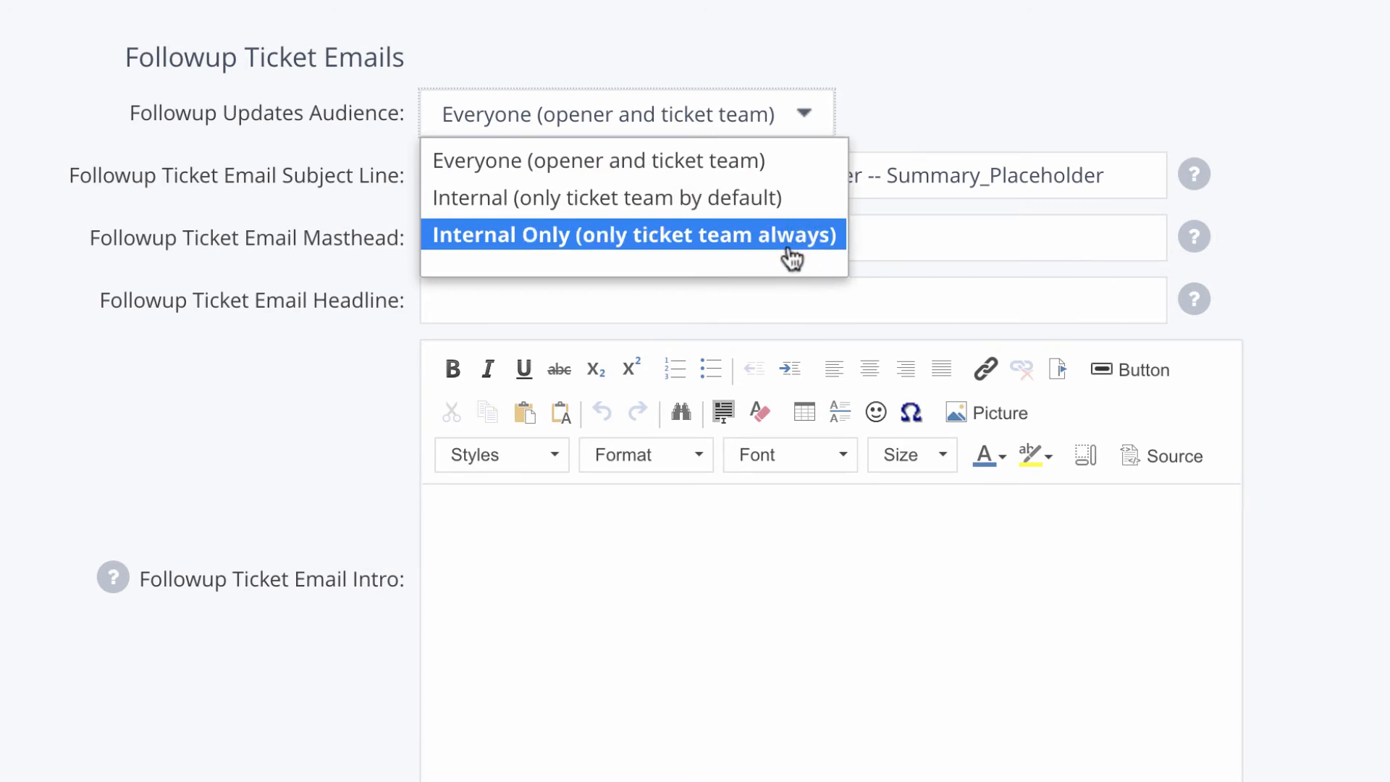
left_click(780, 172)
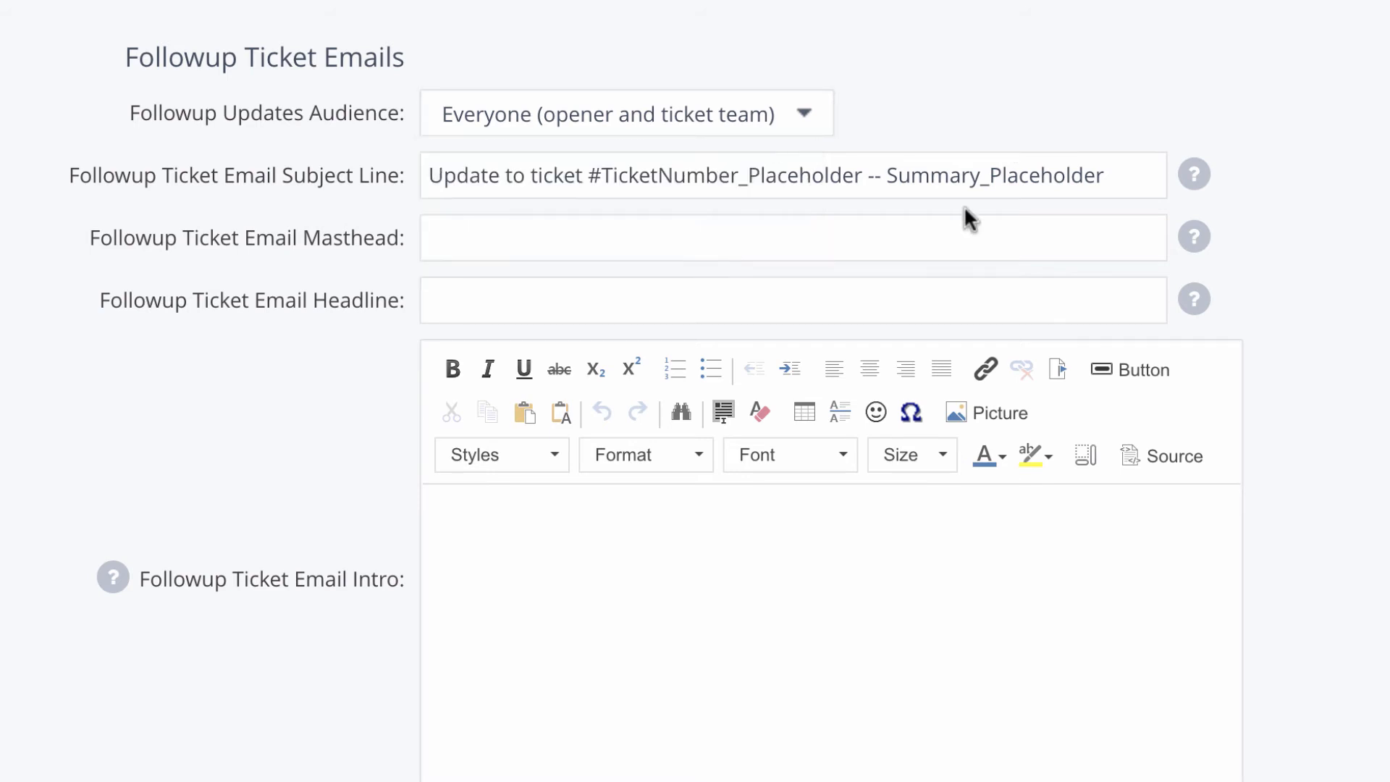
left_click(719, 231)
type("Ticket Update!")
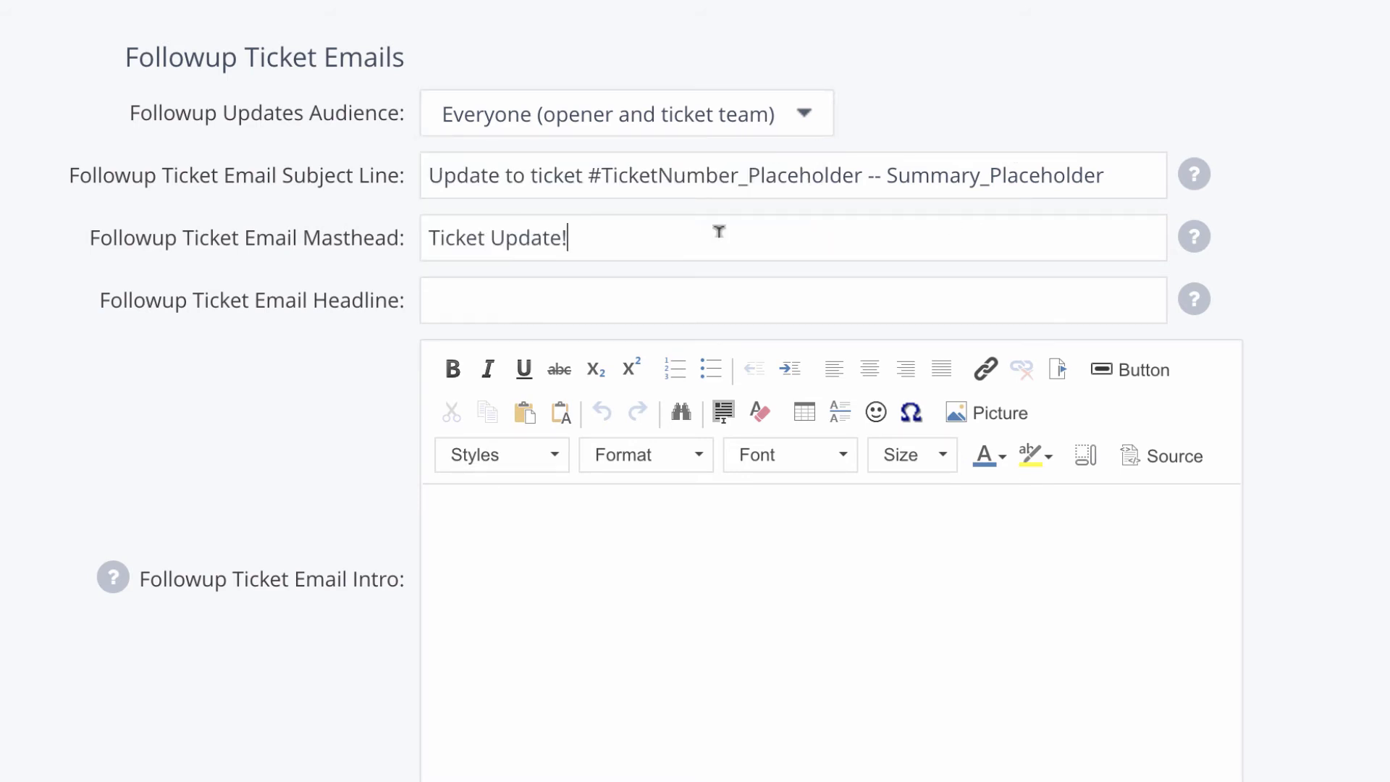
left_click(730, 296)
type("Update to Ticket #TicketNumber_Placeholder")
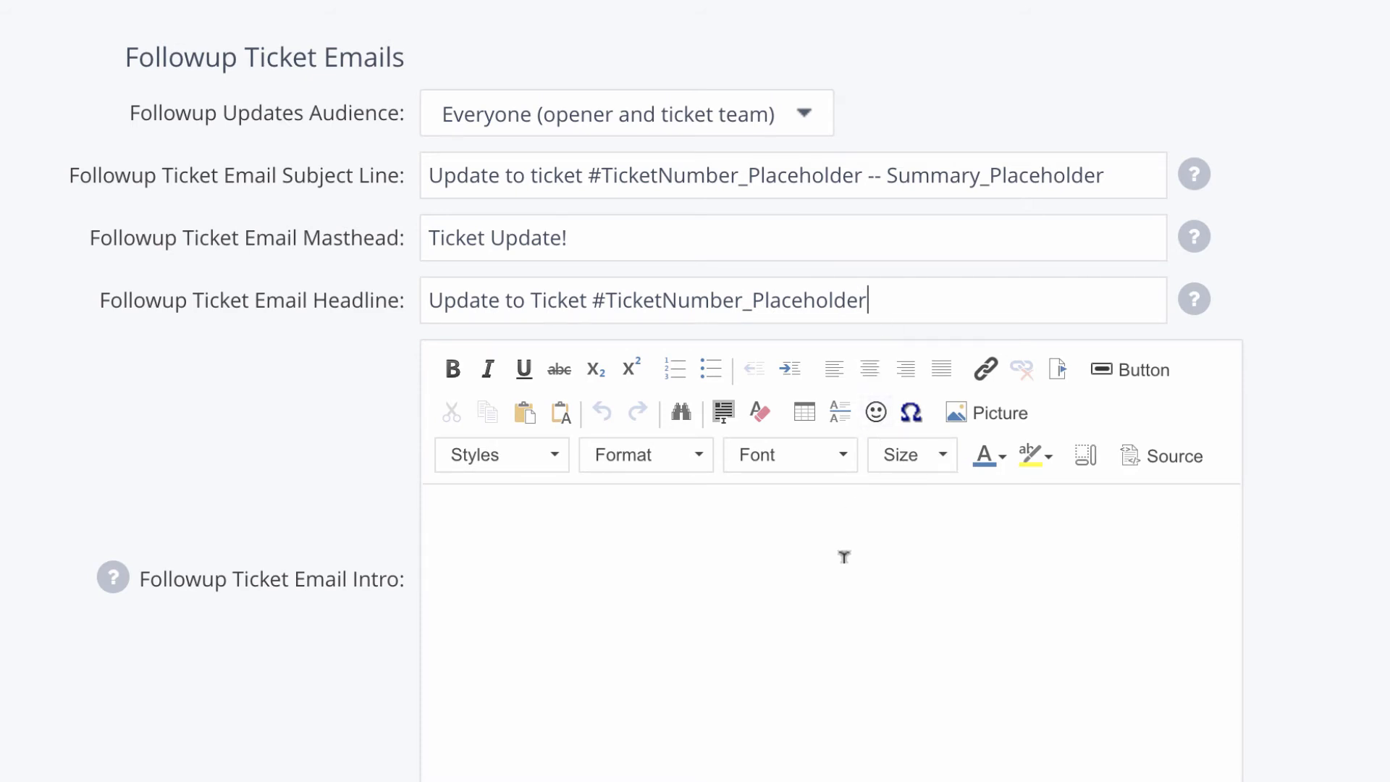
left_click(875, 511)
scroll(875, 511, "down", 7)
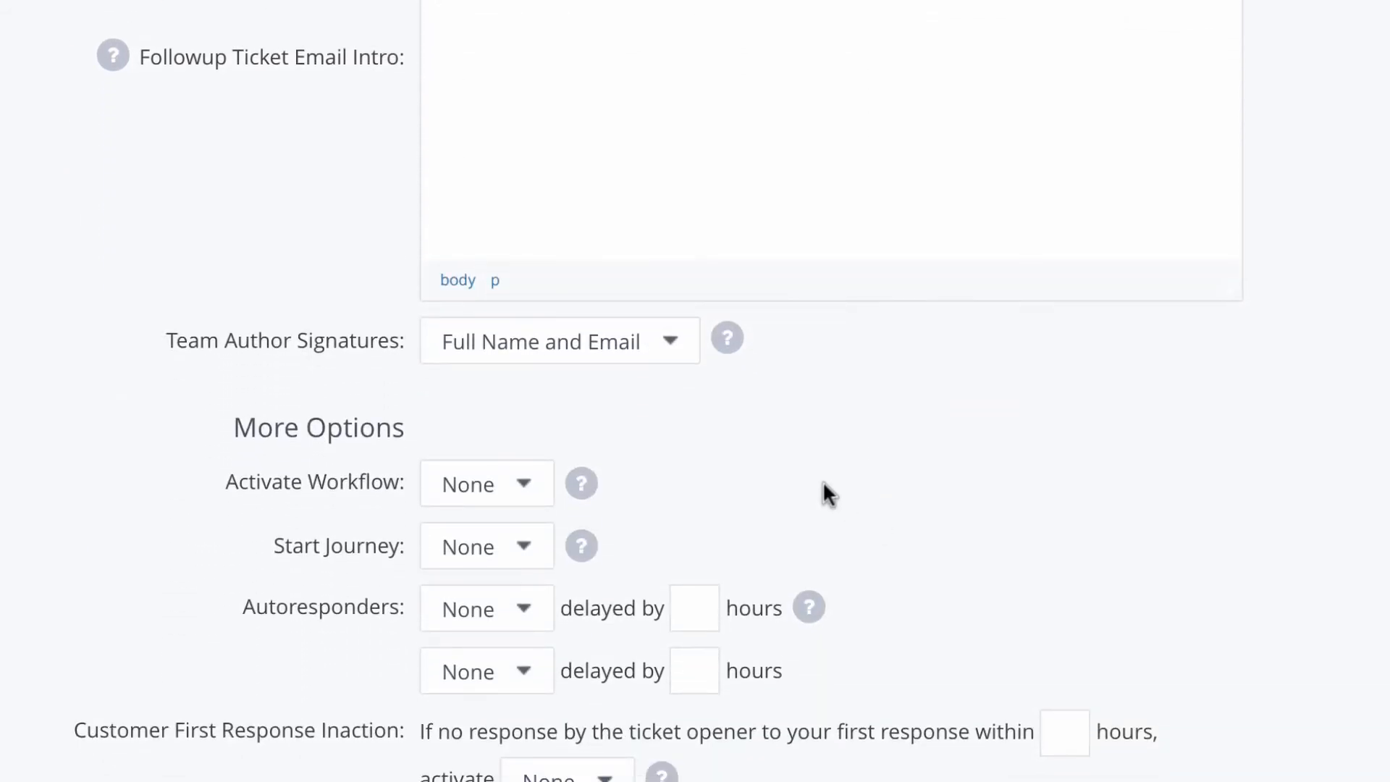
Step: Set Team Author Signatures to Custom with the name 'Marketing Inc. Support'
left_click(668, 348)
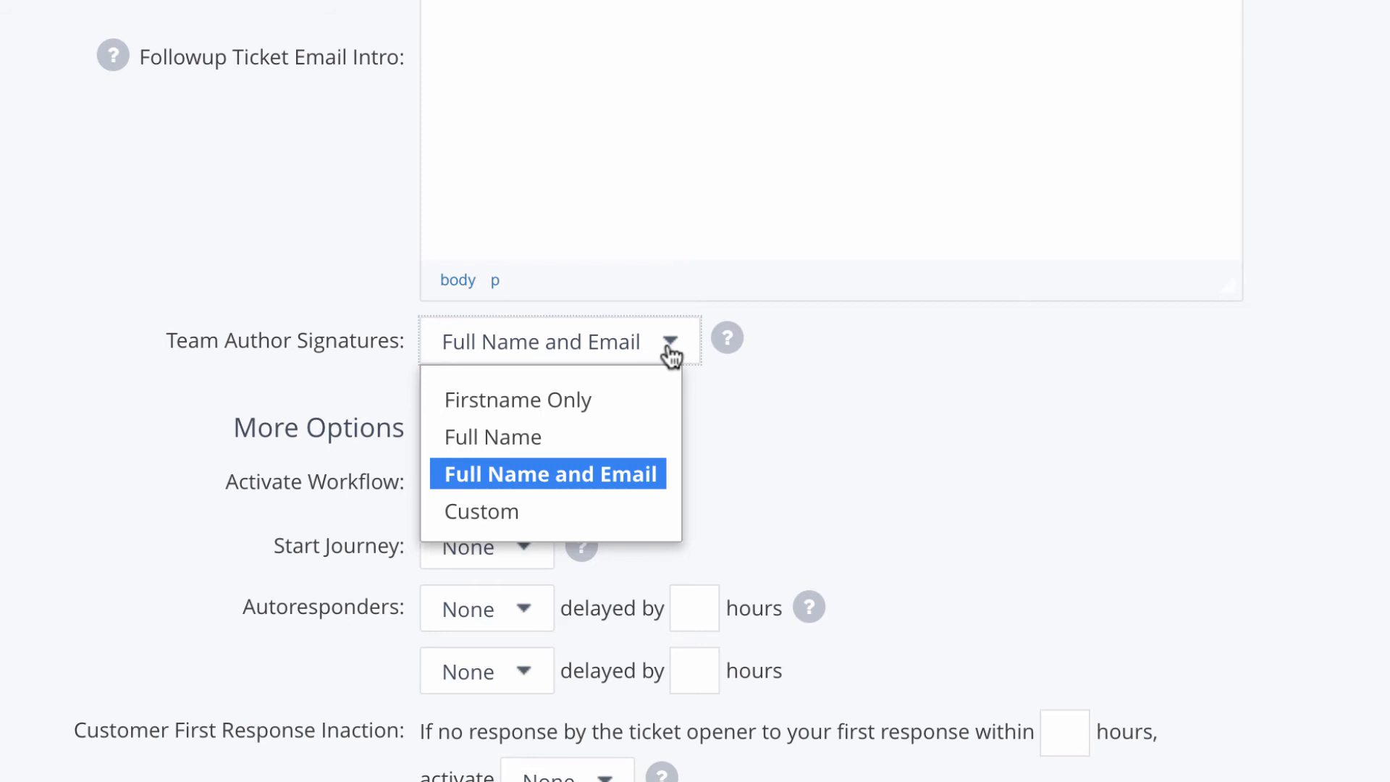
left_click(592, 508)
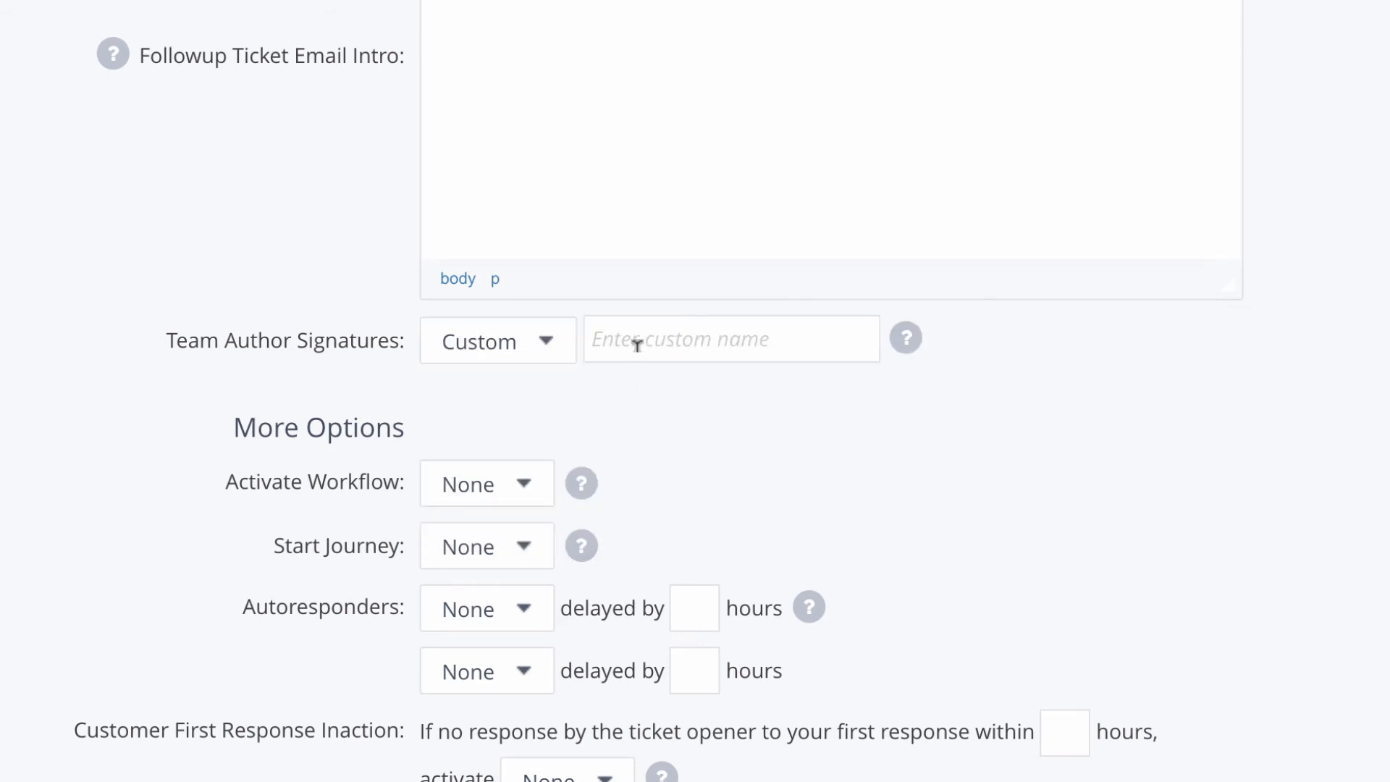
left_click(637, 345)
type("Marketing Inc. Support")
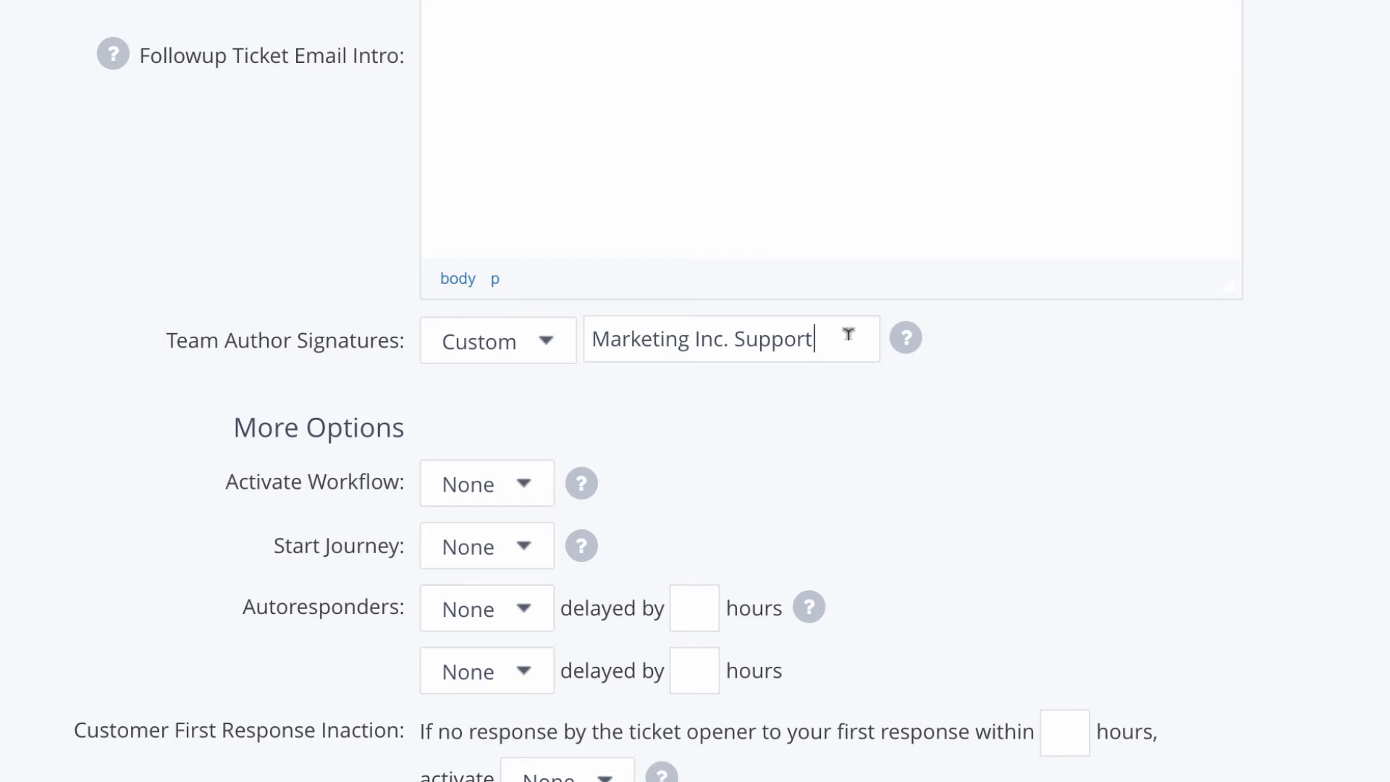
scroll(849, 334, "down", 3)
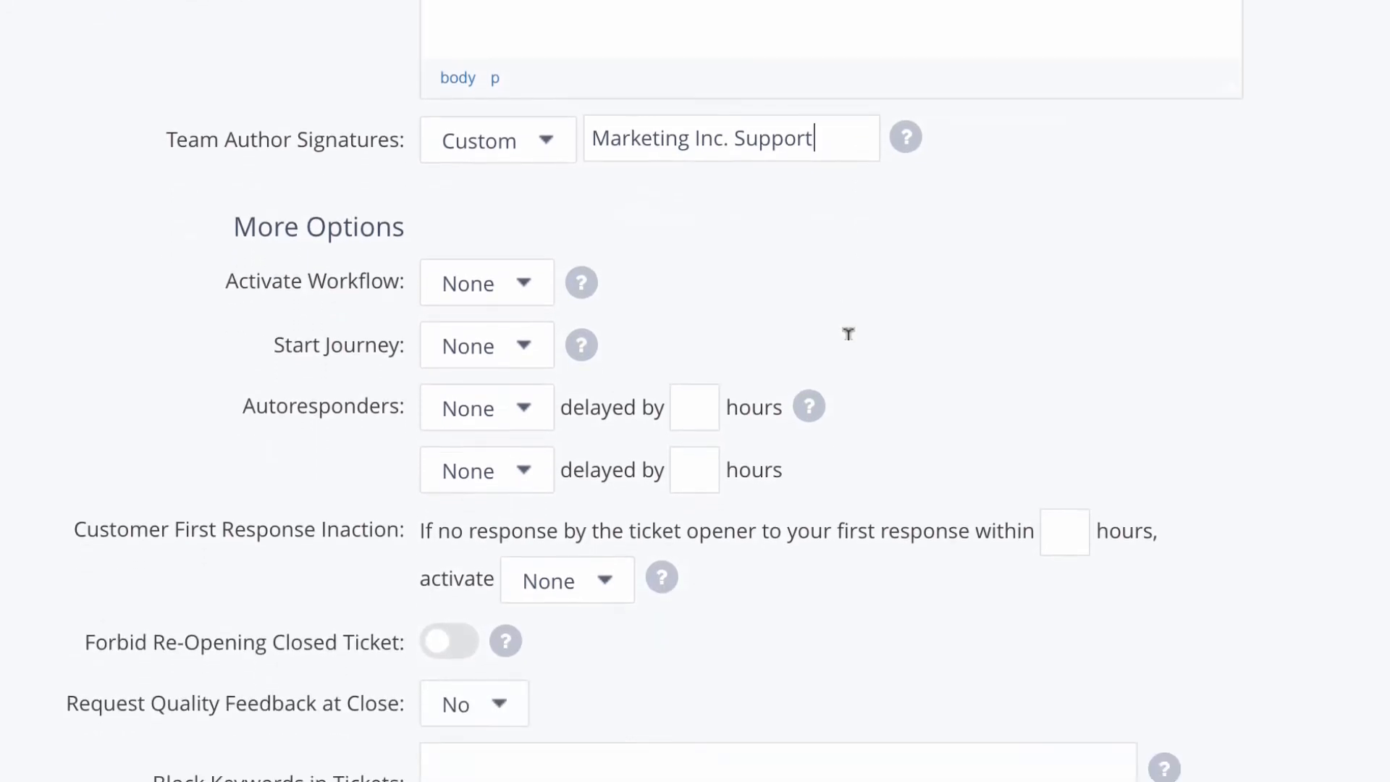
scroll(848, 333, "down", 3)
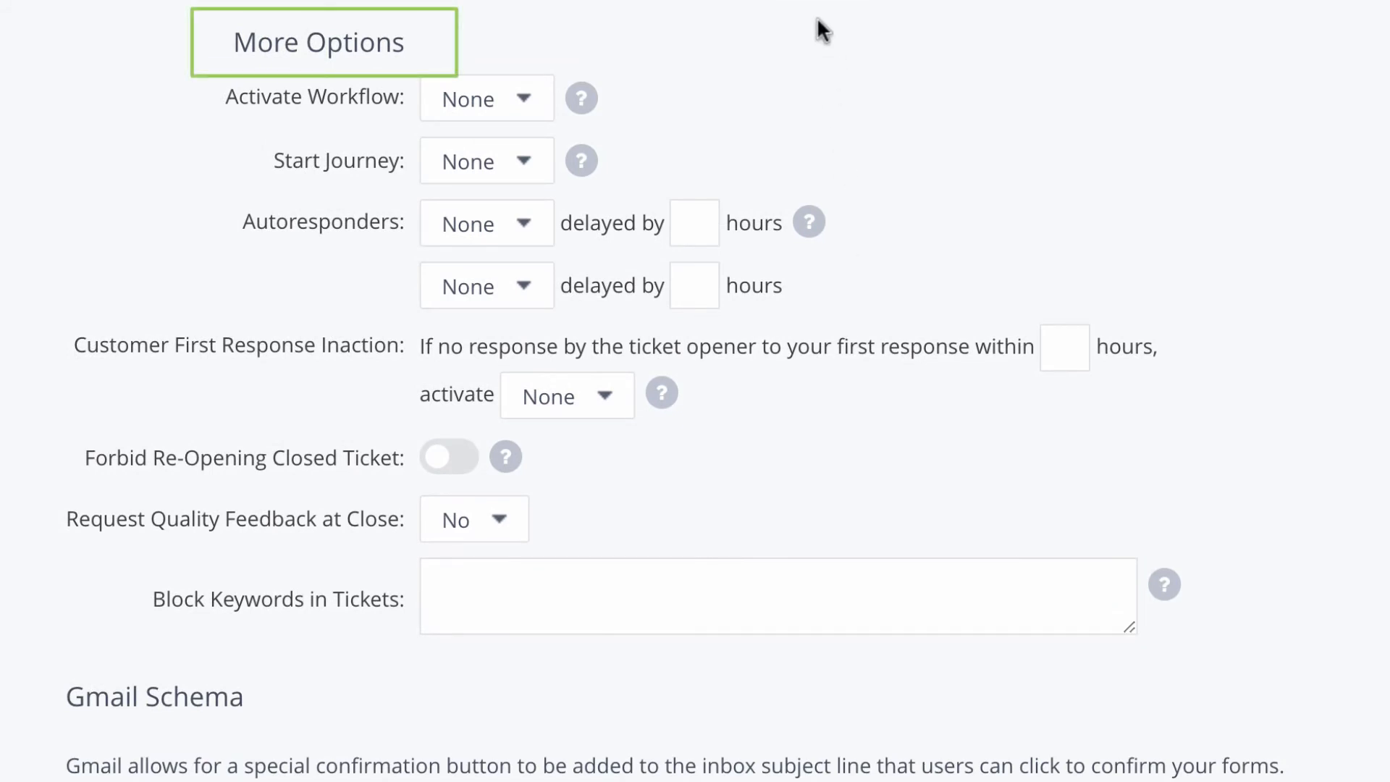
Step: Activate the Ticket Submission workflow and New Ticket Journey, allowing the journey to restart
left_click(540, 110)
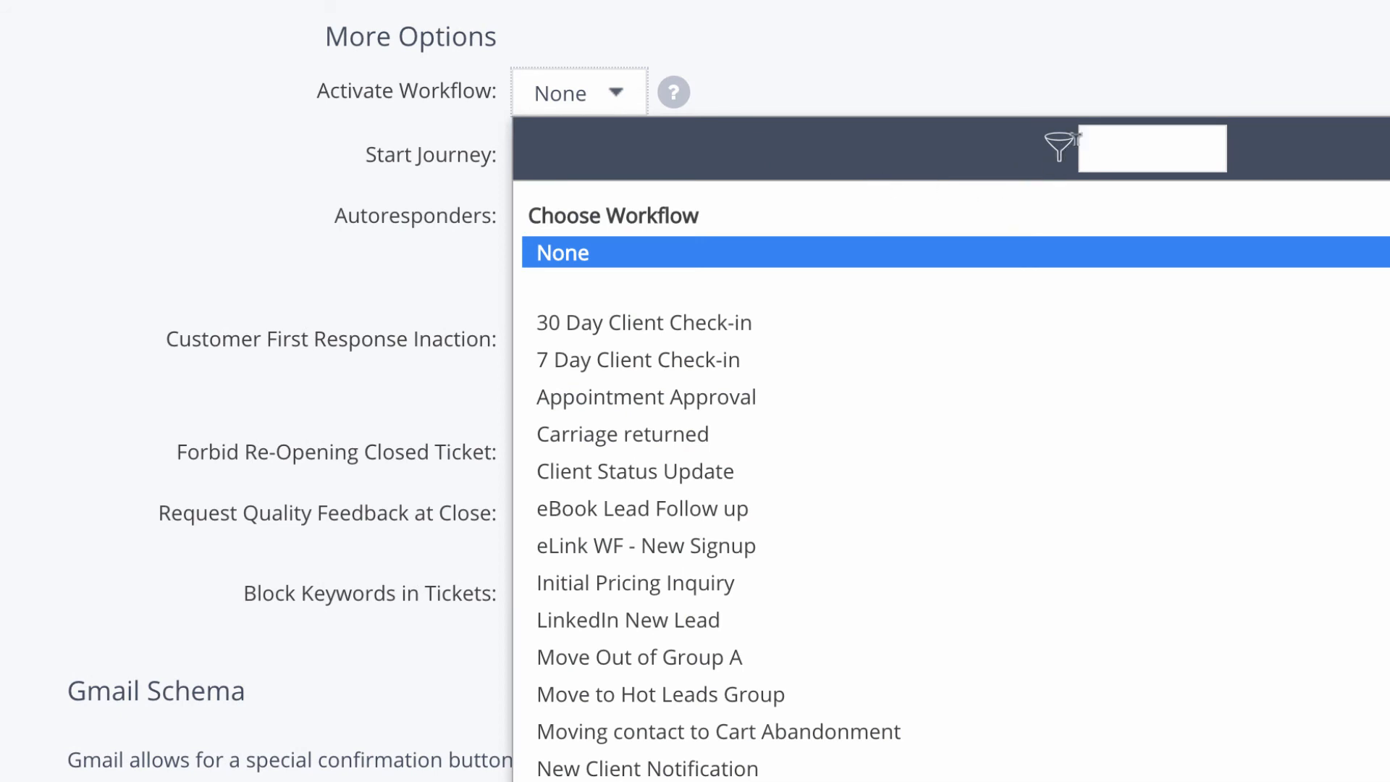
type("tick")
left_click(747, 318)
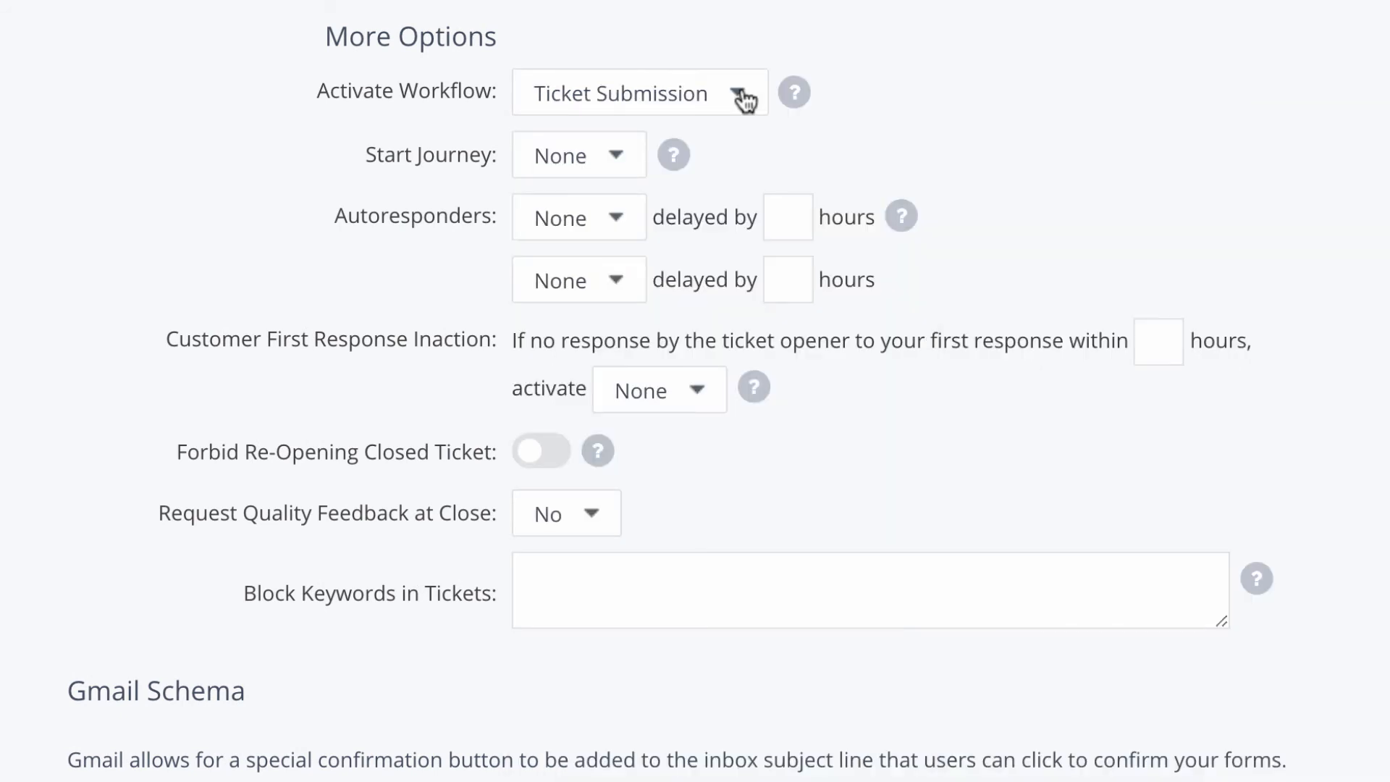
left_click(619, 168)
left_click(705, 443)
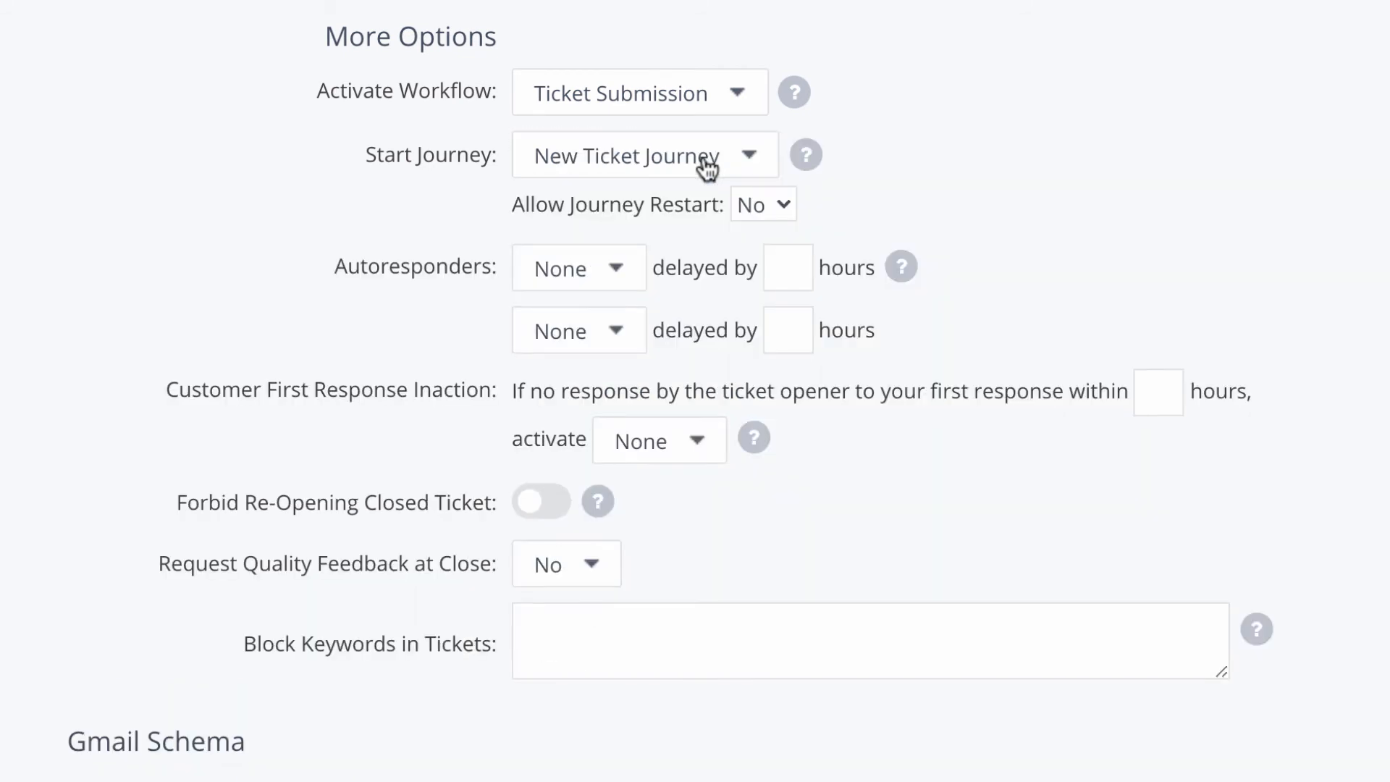
left_click(775, 200)
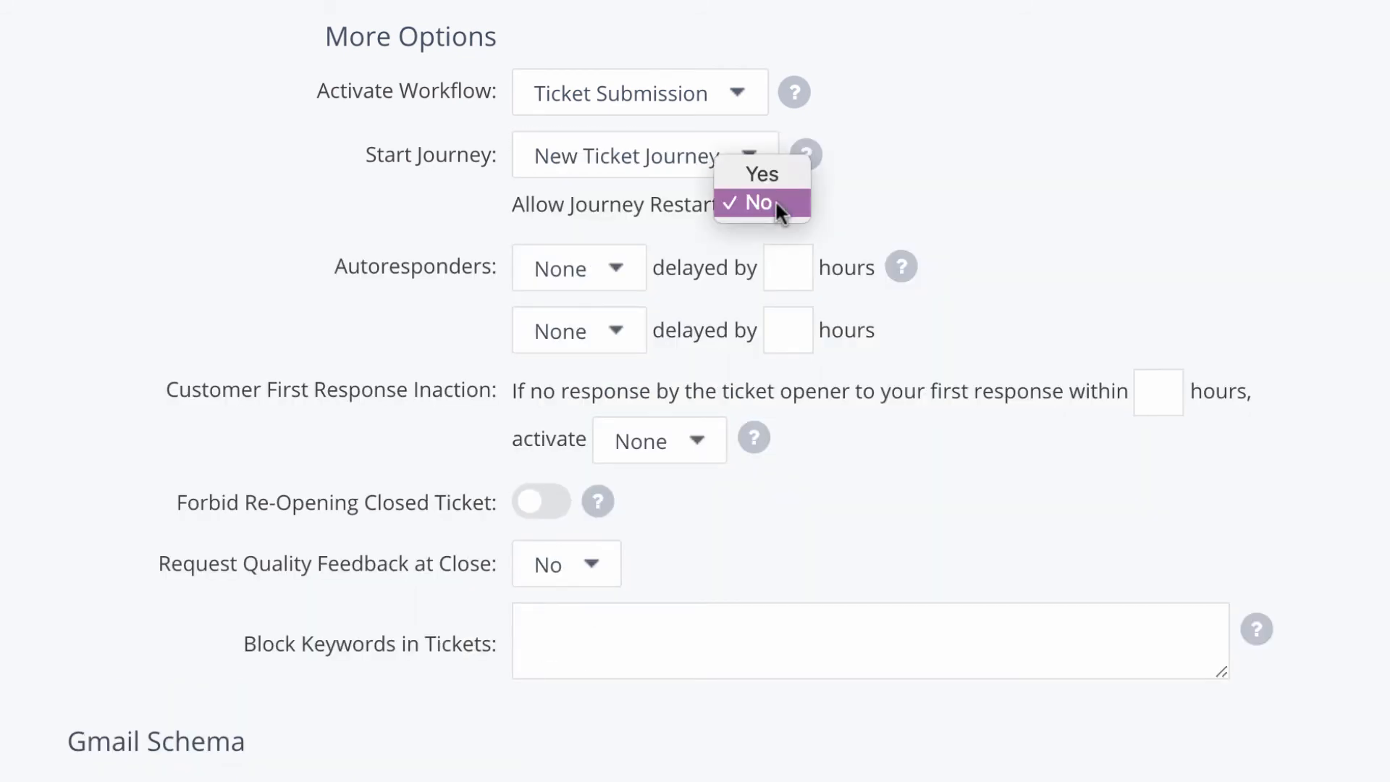
left_click(774, 180)
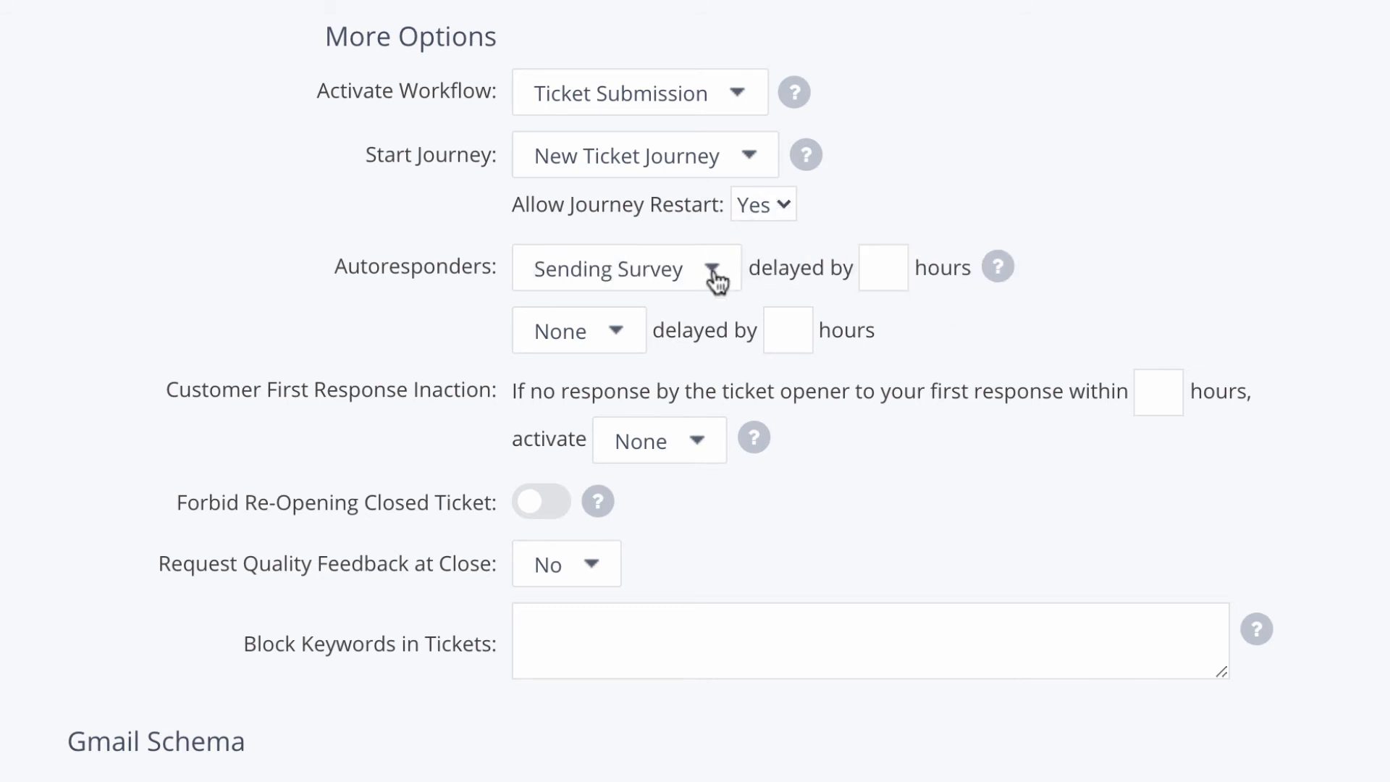
Step: Set a 2-hour autoresponder delay, trigger Courtesy Call after 12 hours of inaction, and request quality feedback
left_click(879, 267)
type("2")
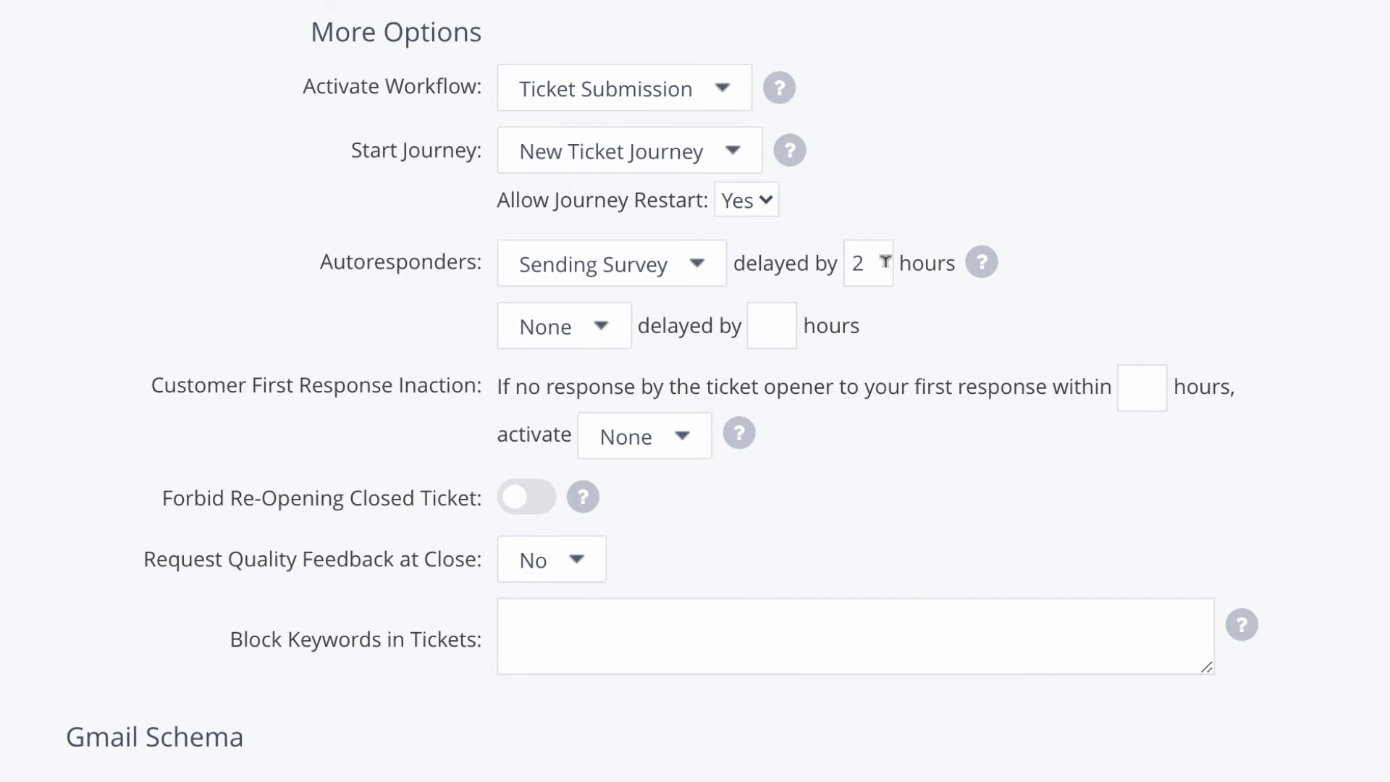
left_click(1139, 381)
type("12")
left_click(681, 436)
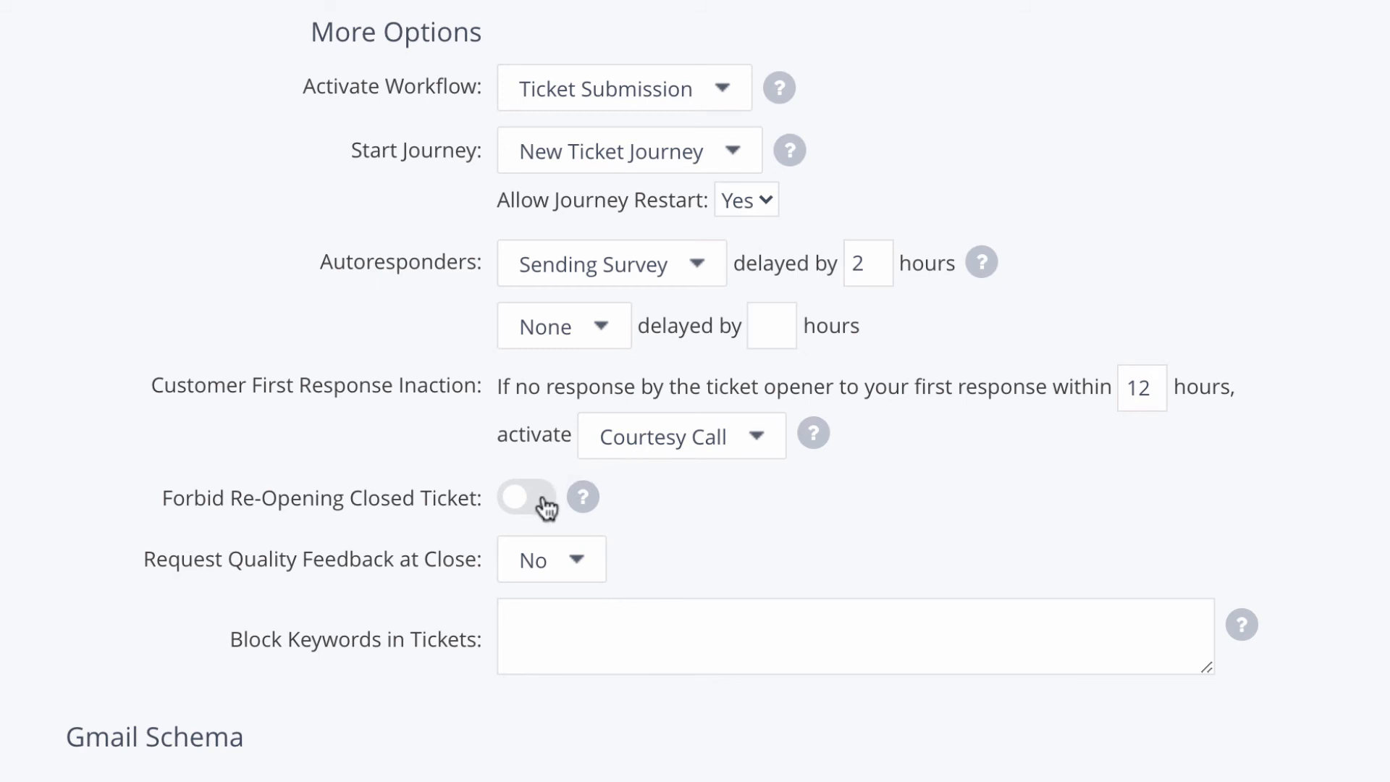
left_click(578, 567)
left_click(572, 607)
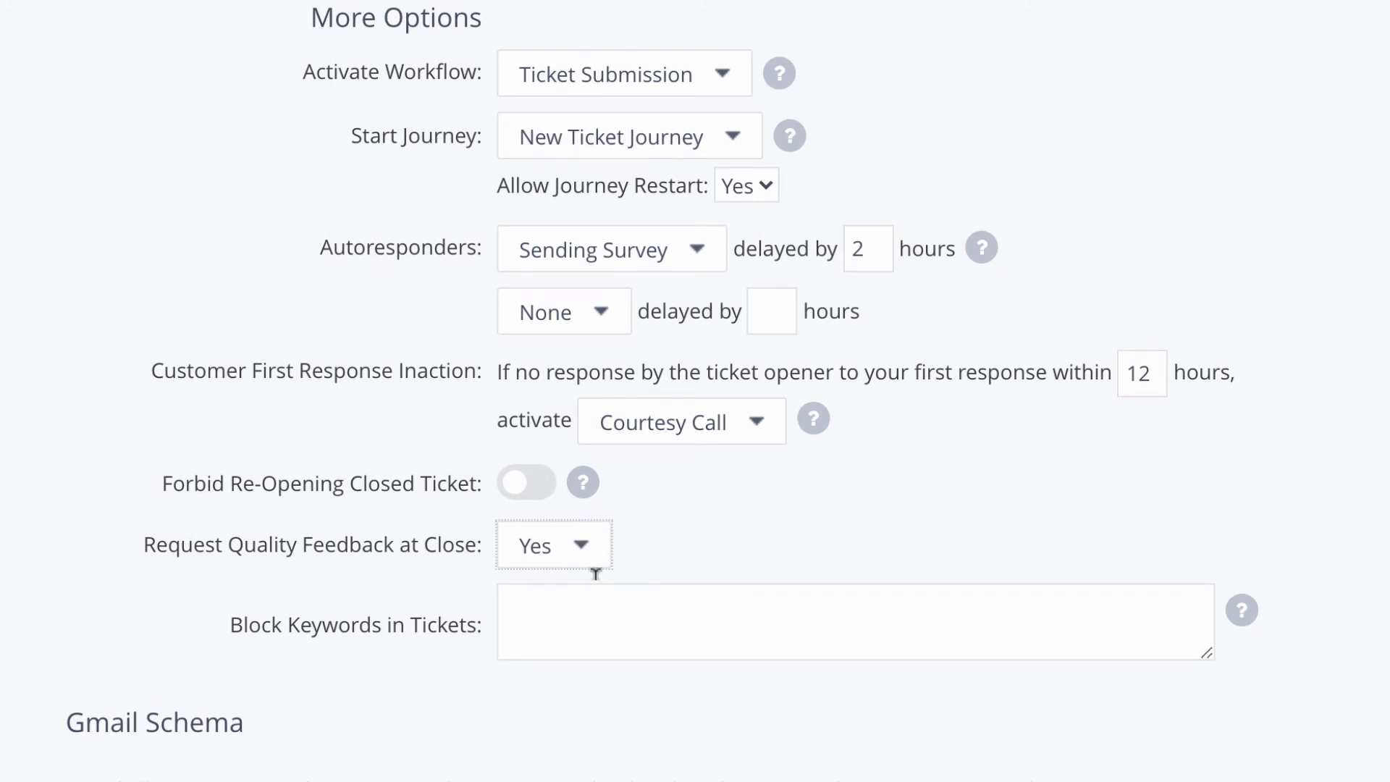
left_click(595, 617)
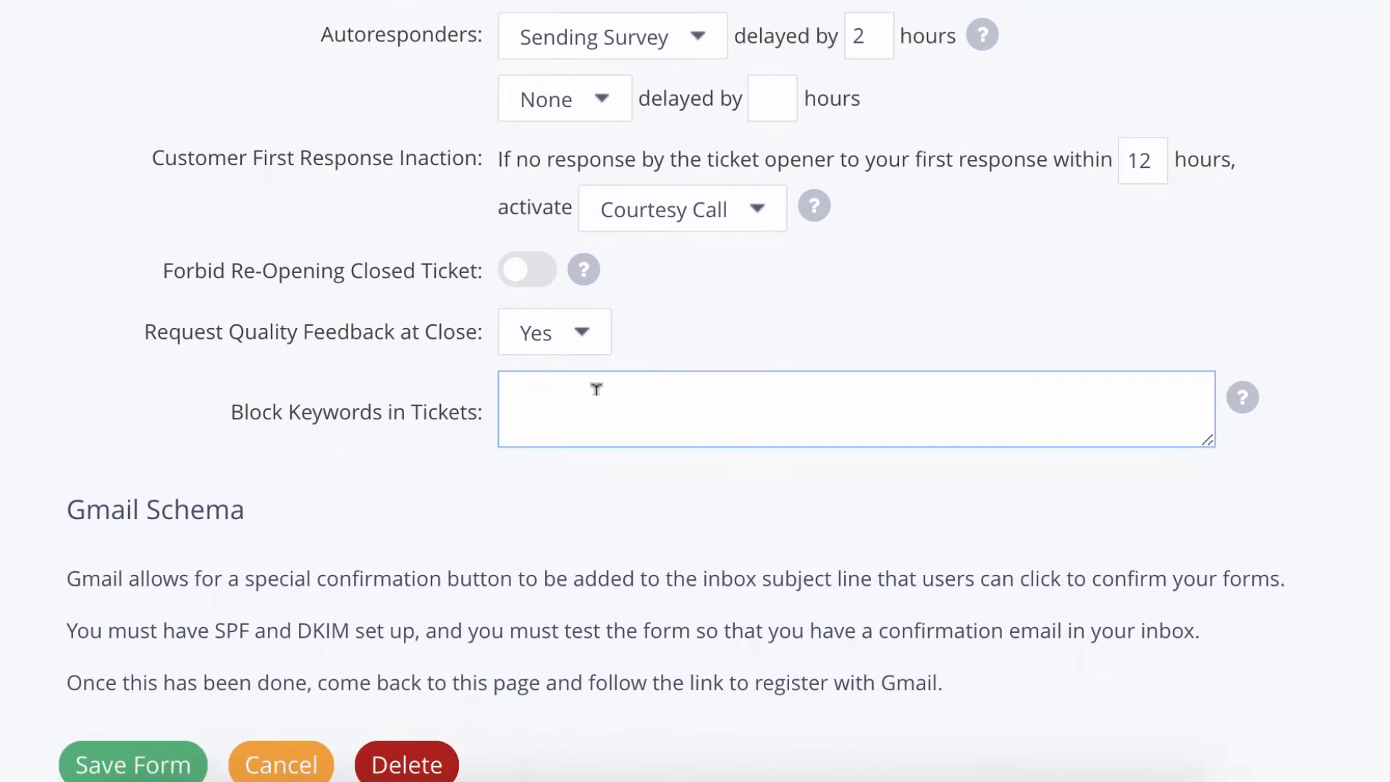
Step: Save the Client Support ticket form with the Save Form button at the bottom
scroll(595, 385, "down", 1)
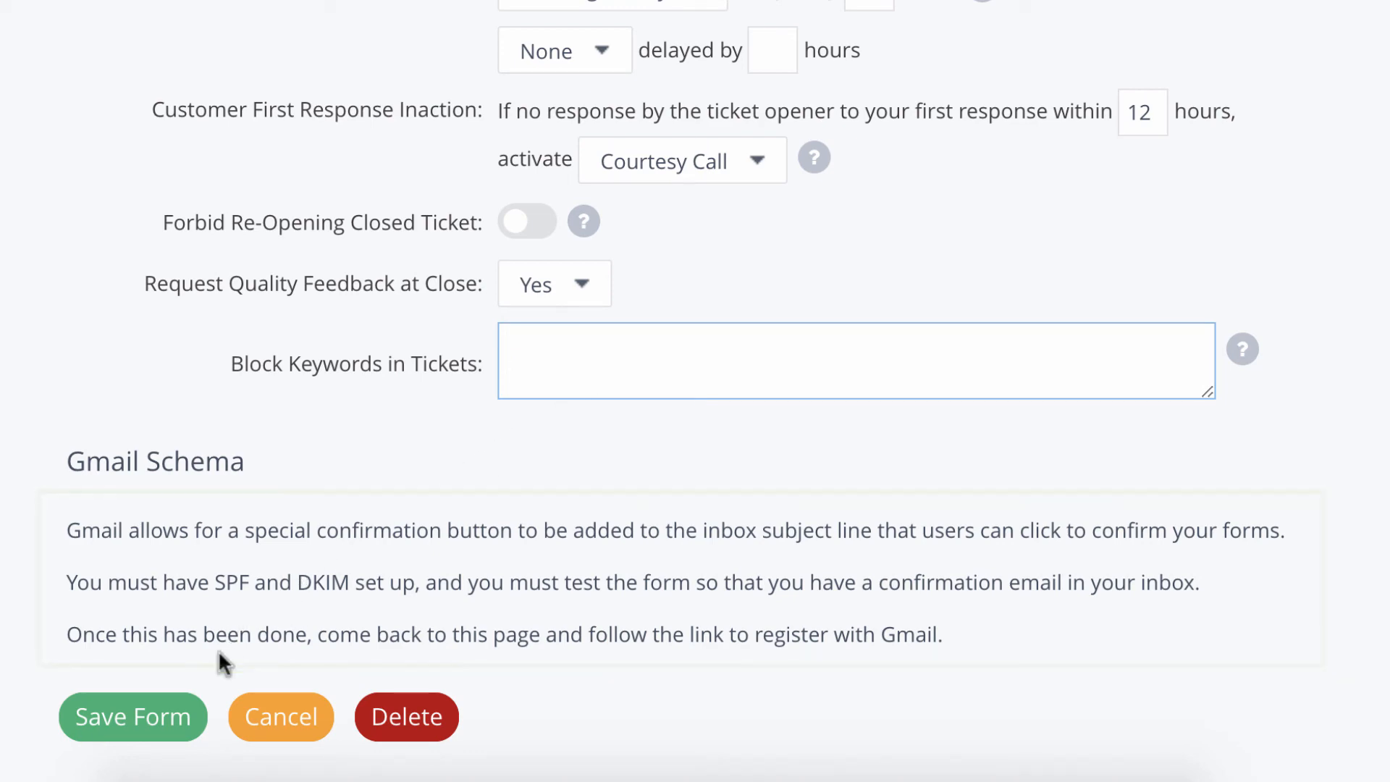
left_click(172, 722)
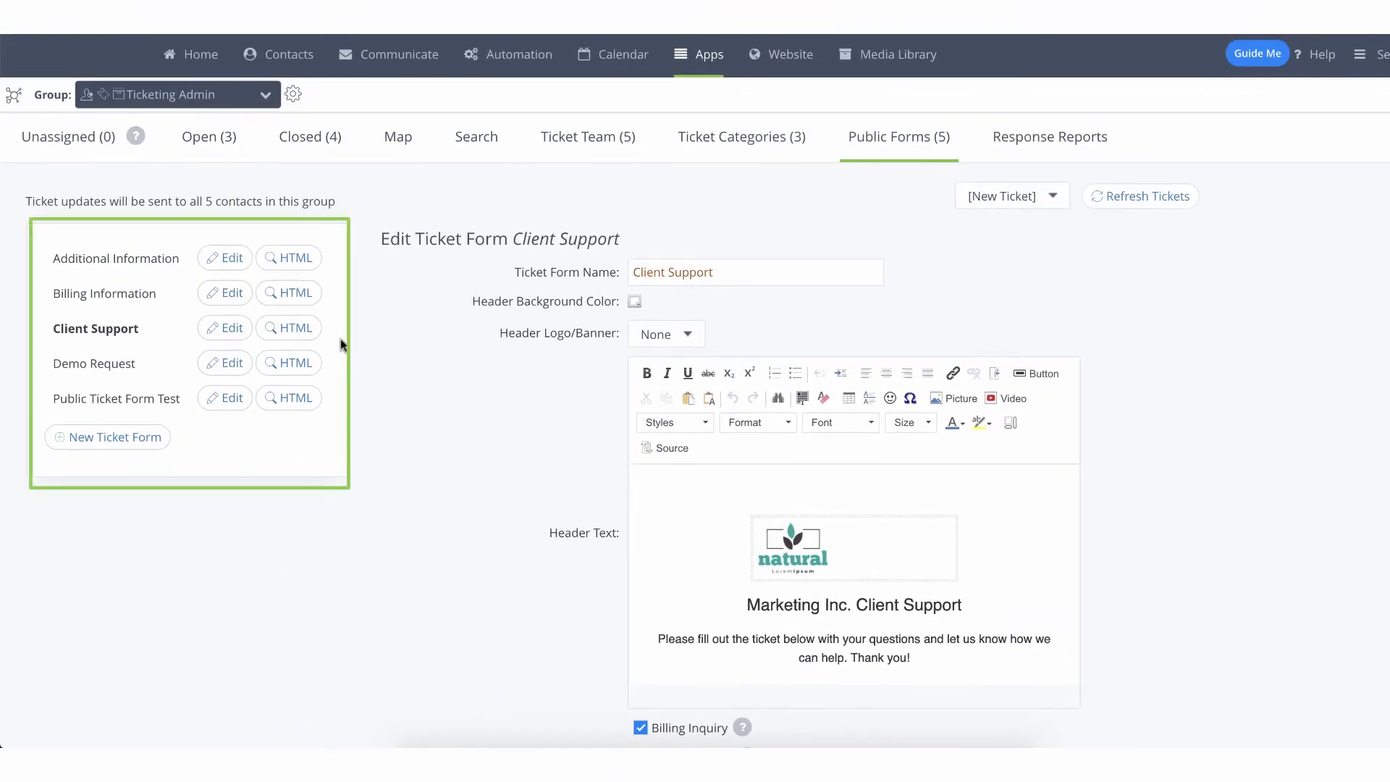
Step: Open the HTML embed code for the Client Support form to reach its public link
left_click(304, 330)
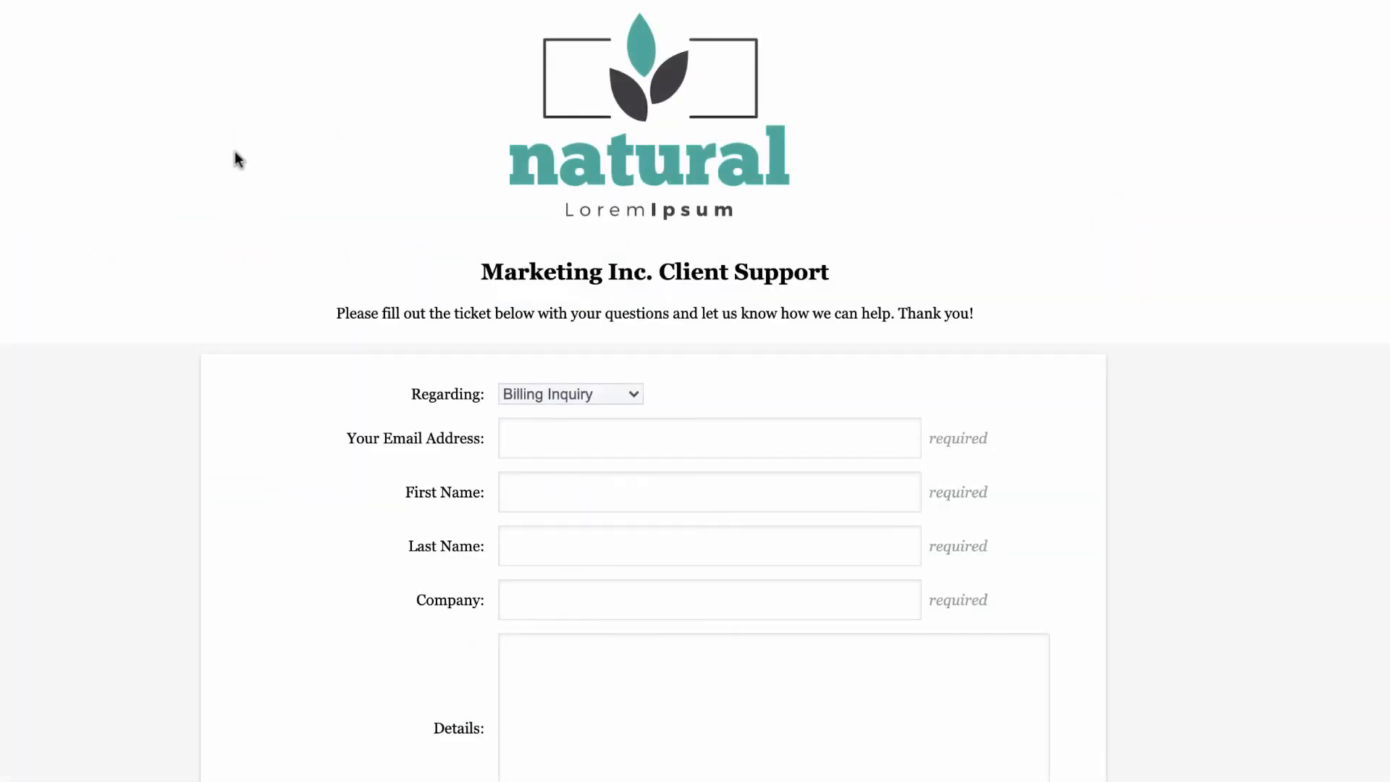
Step: Choose Client Support as the topic and enter the client's e-mail, first and last name
left_click(553, 395)
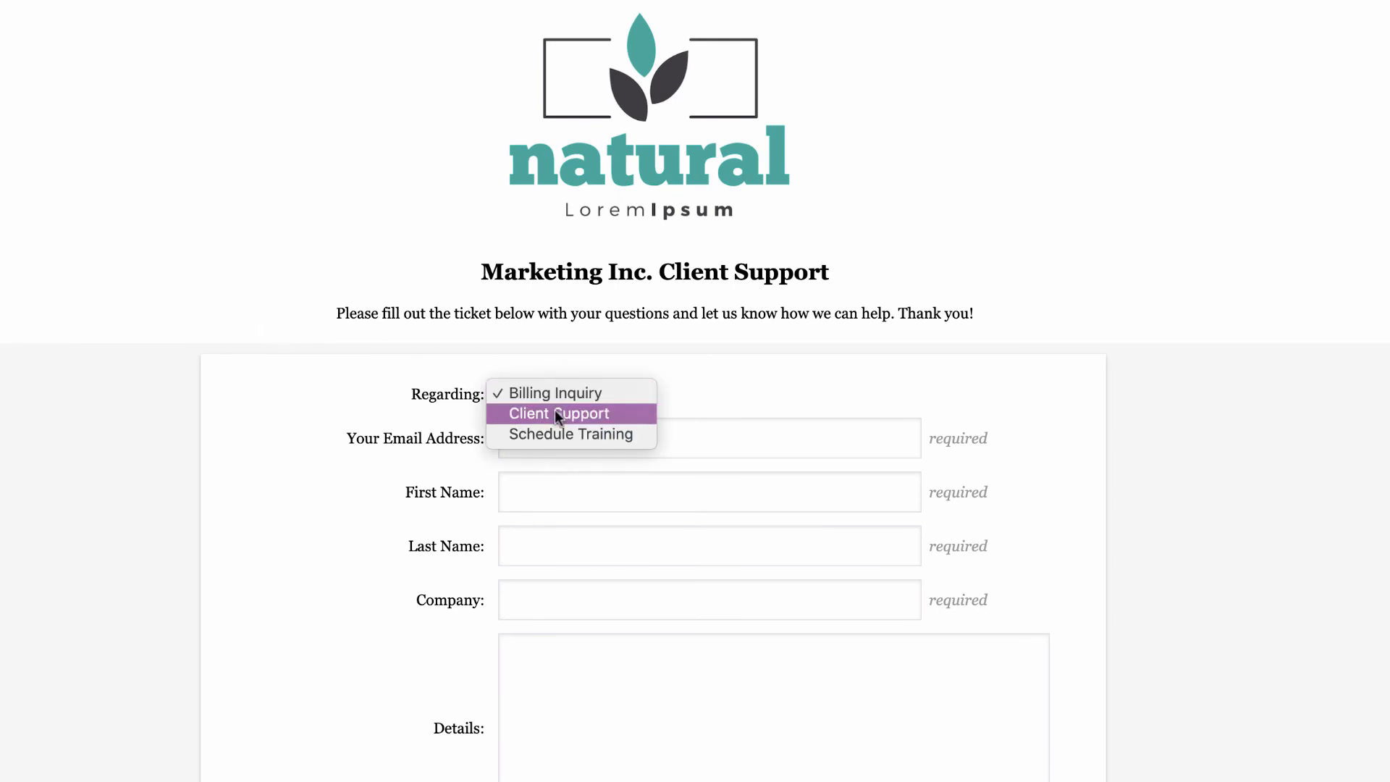
left_click(556, 413)
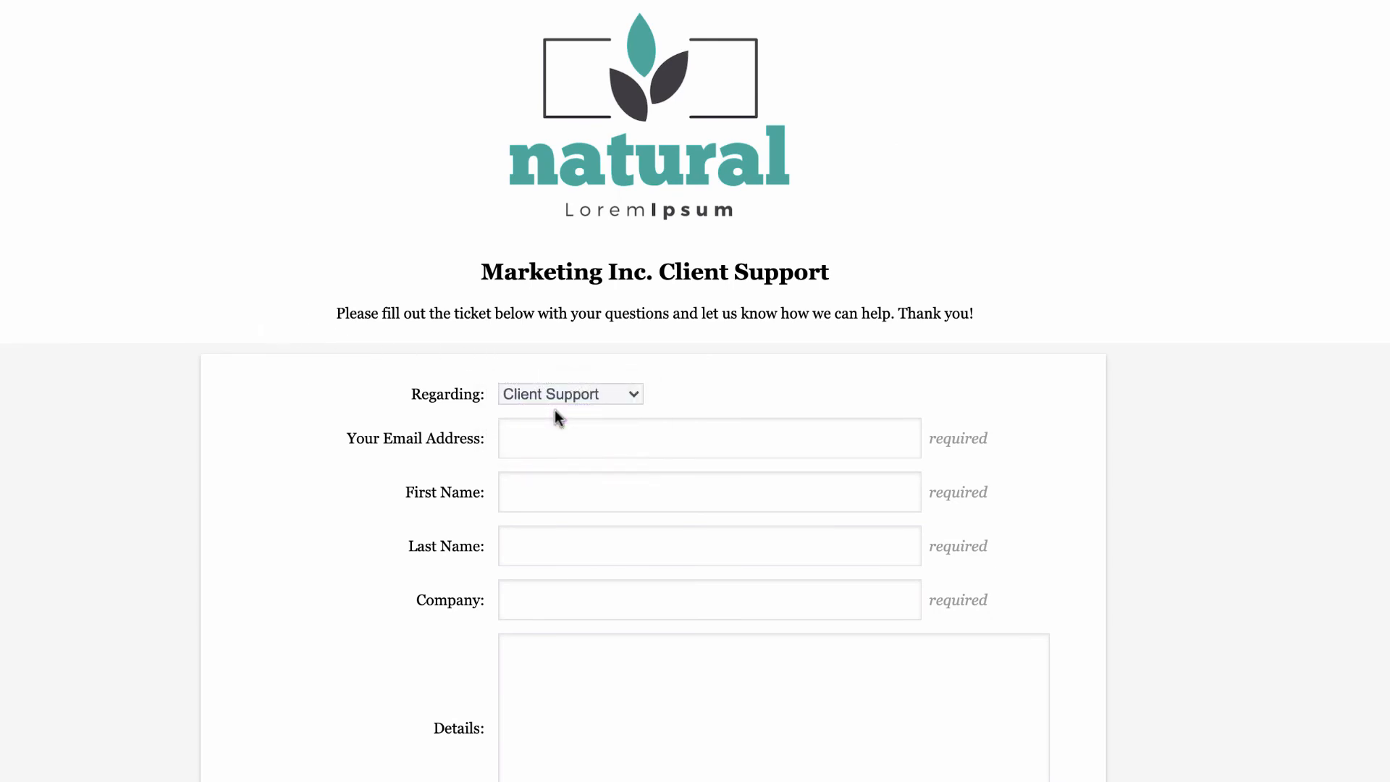
left_click(568, 440)
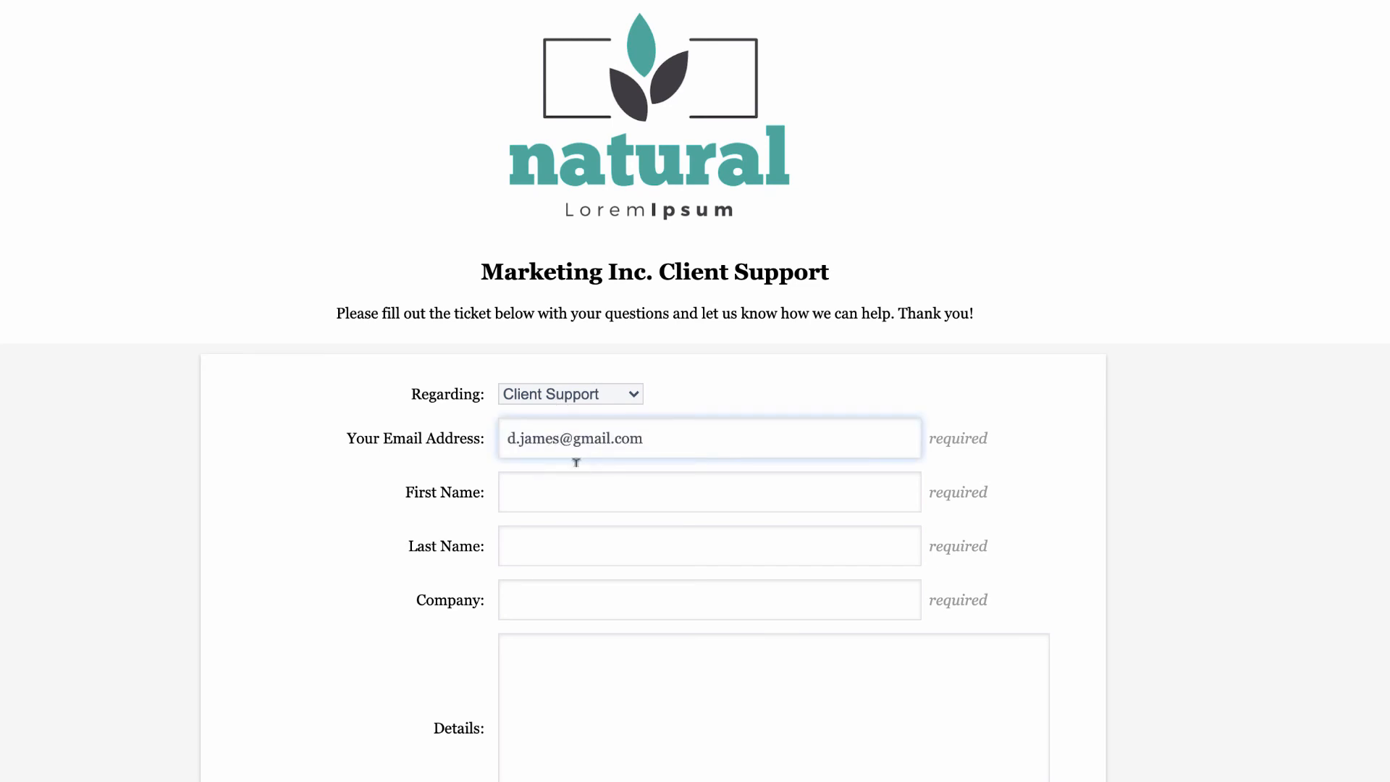
left_click(573, 488)
key("Tab")
Step: Add the company name, message 'Hi Team, Testing this ticket! Thanks.', the captcha code, and submit
left_click(618, 587)
type("James Co.")
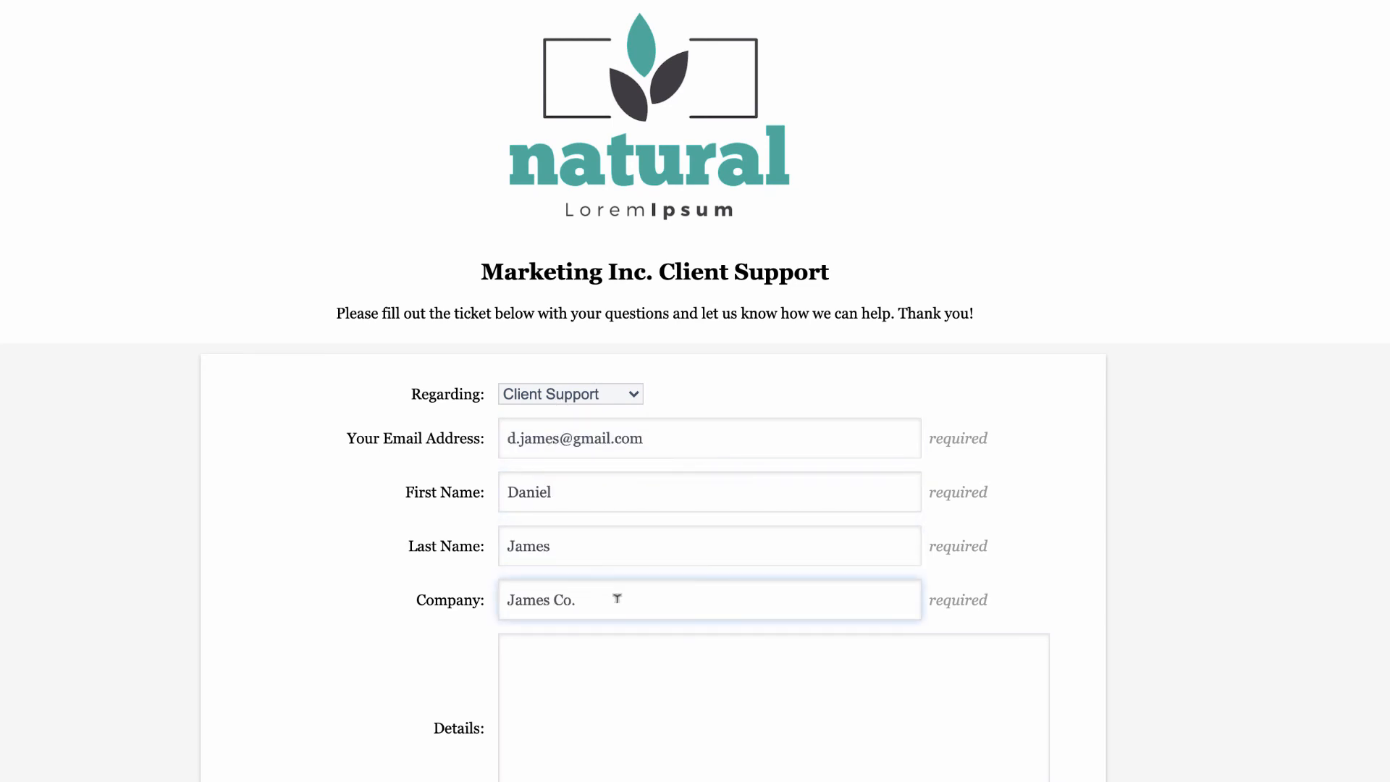
left_click(592, 739)
type("Hi Team,  Testing this ticket!  Thanks.")
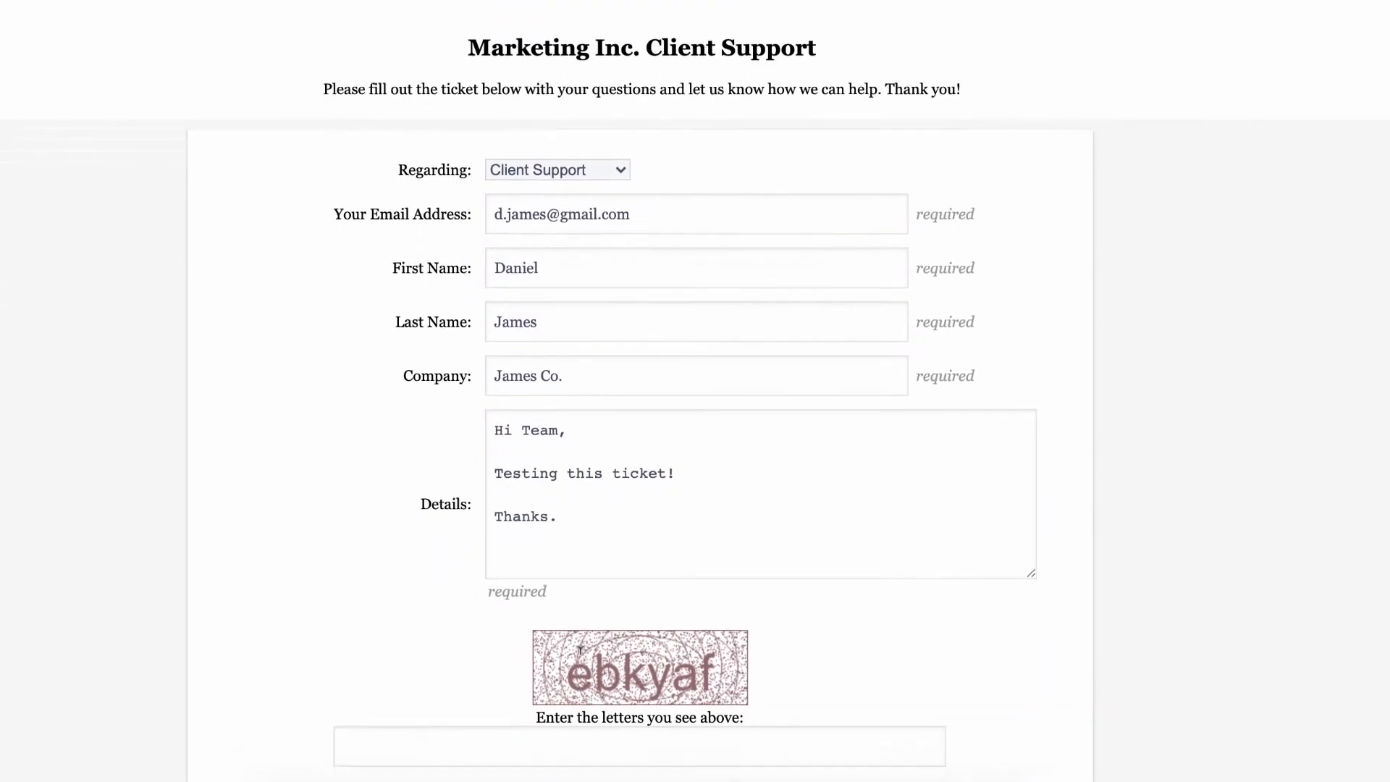
left_click(692, 624)
type("ebkyaf")
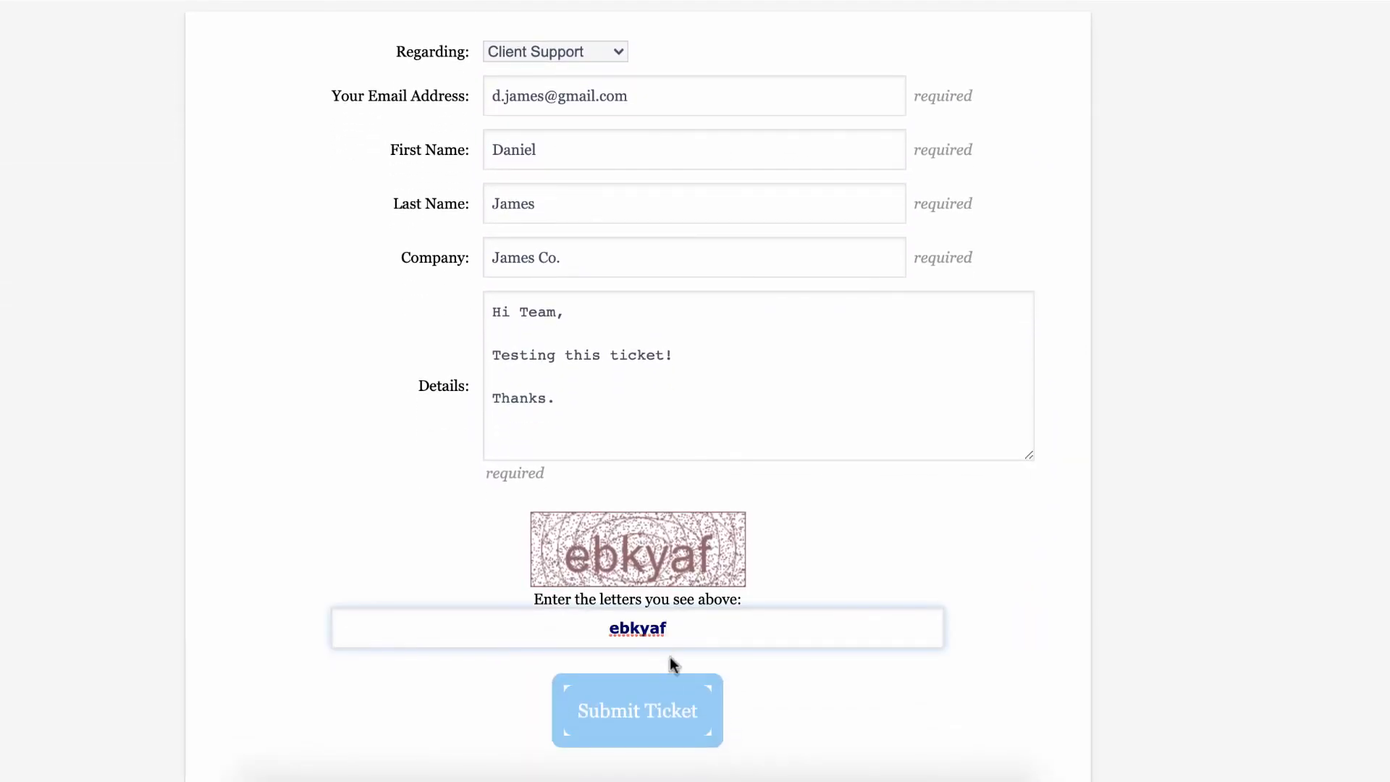
left_click(655, 707)
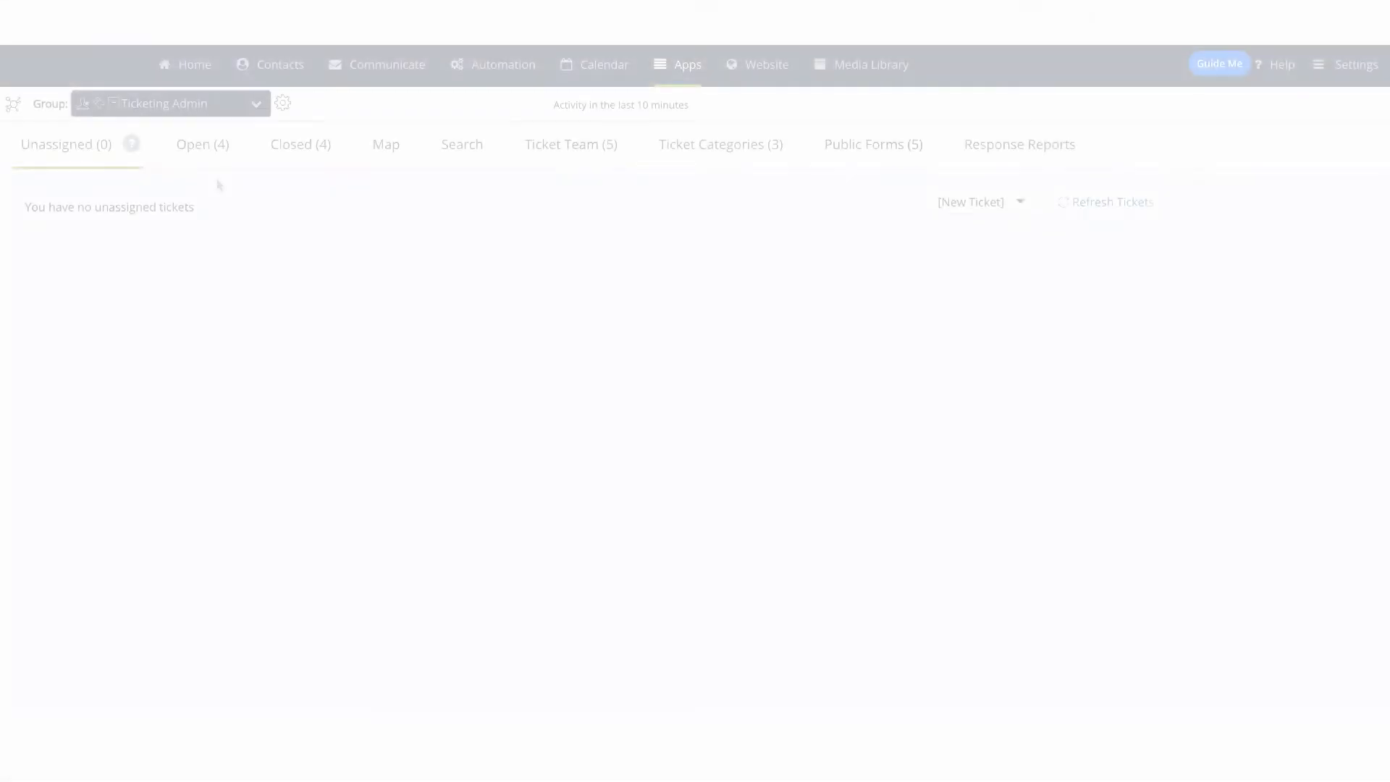
Step: Show the Open tickets list and open View/Make Updates for ticket #8
left_click(211, 150)
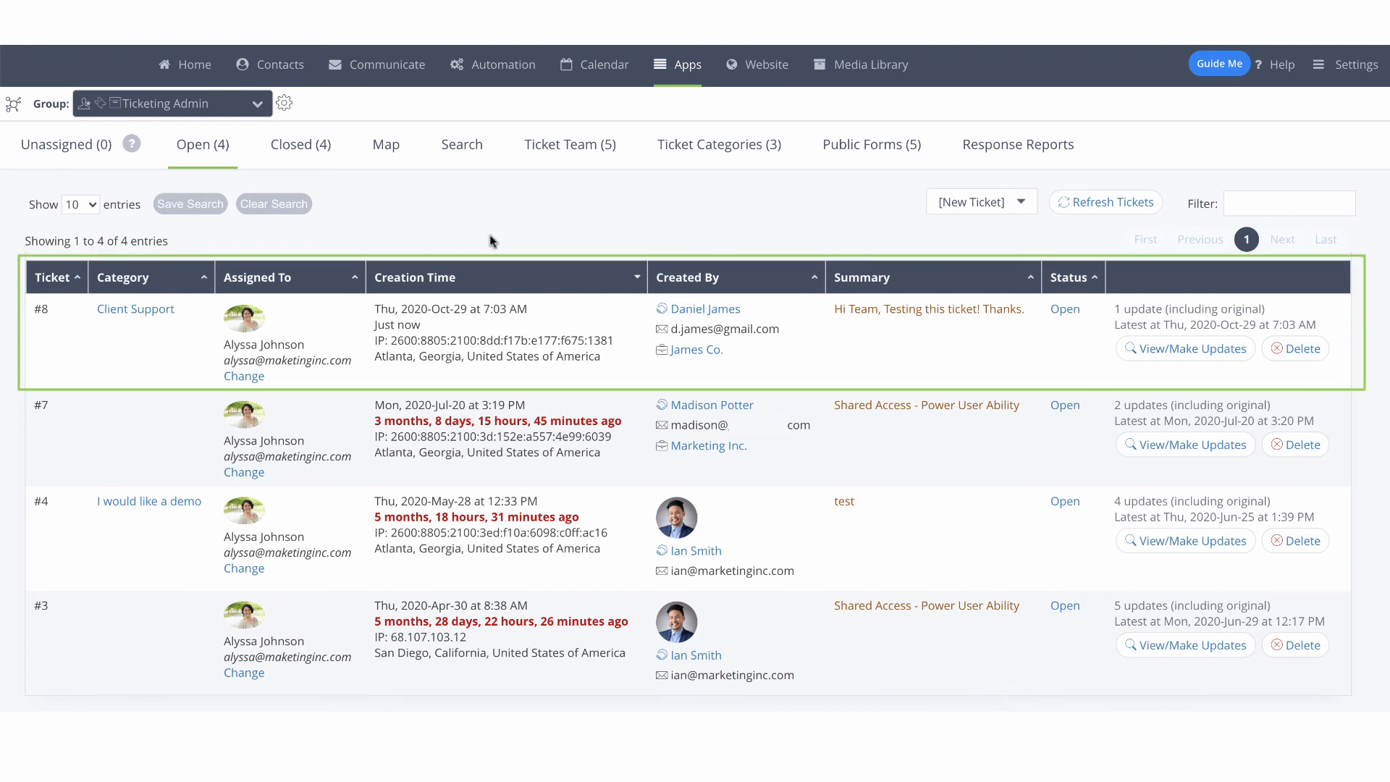
left_click(1188, 353)
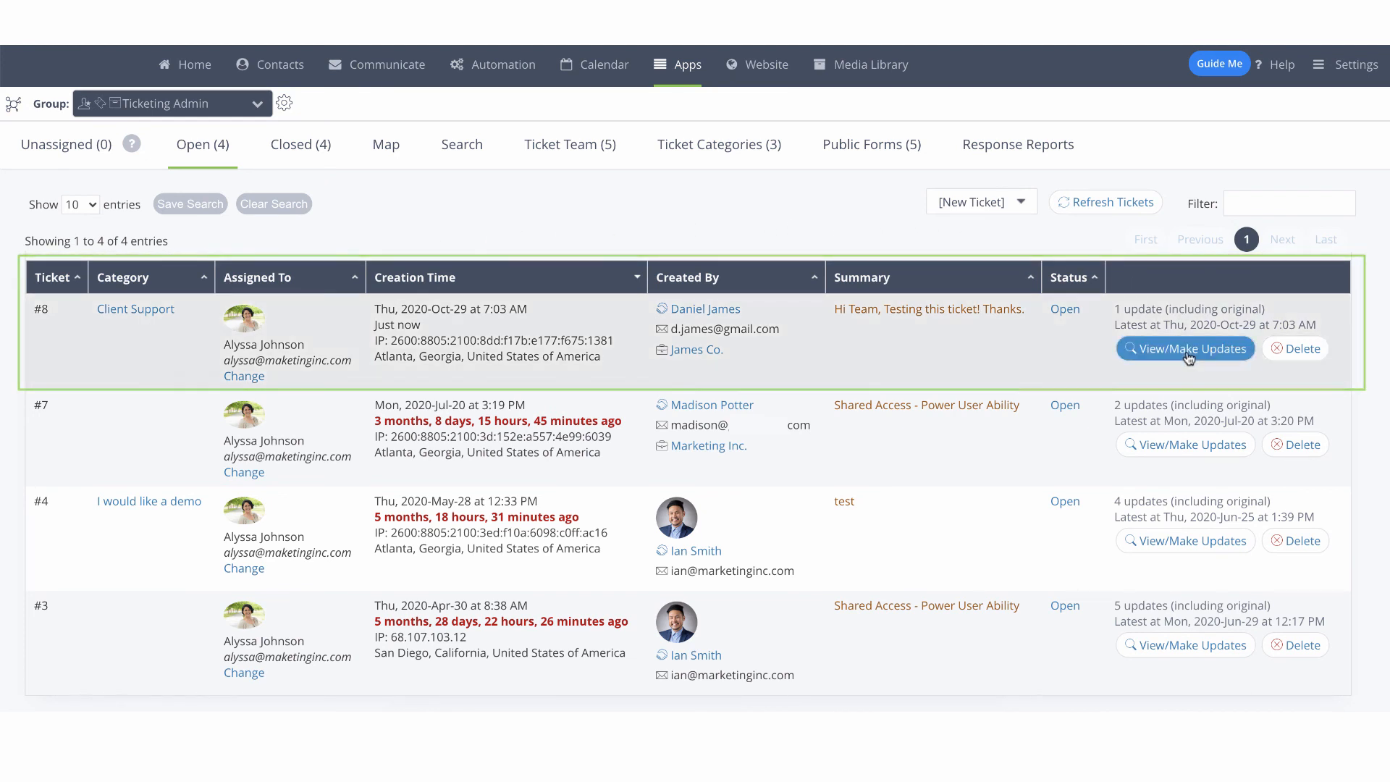
left_click(1187, 355)
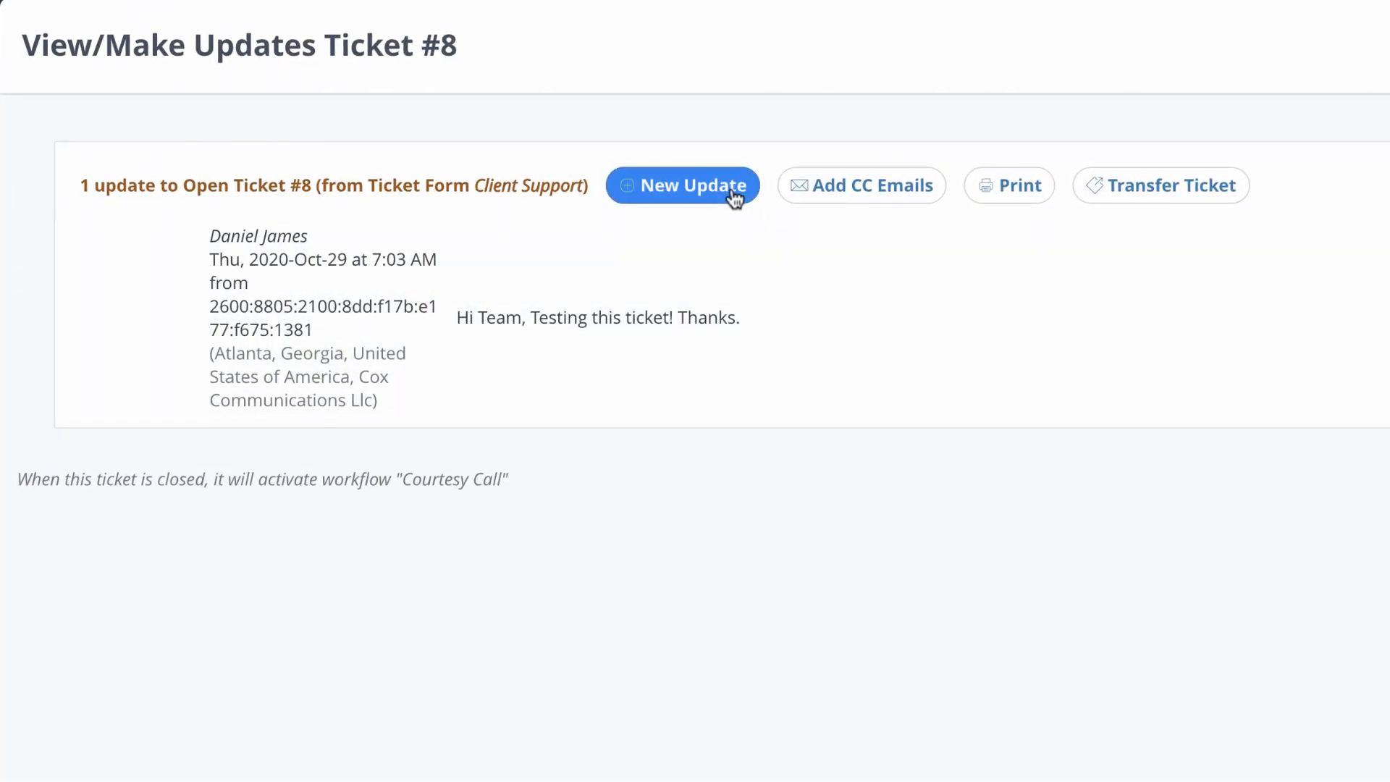
Step: Write a new update 'Testing Confirmed!' on ticket #8 and save the support address as a CC
left_click(735, 195)
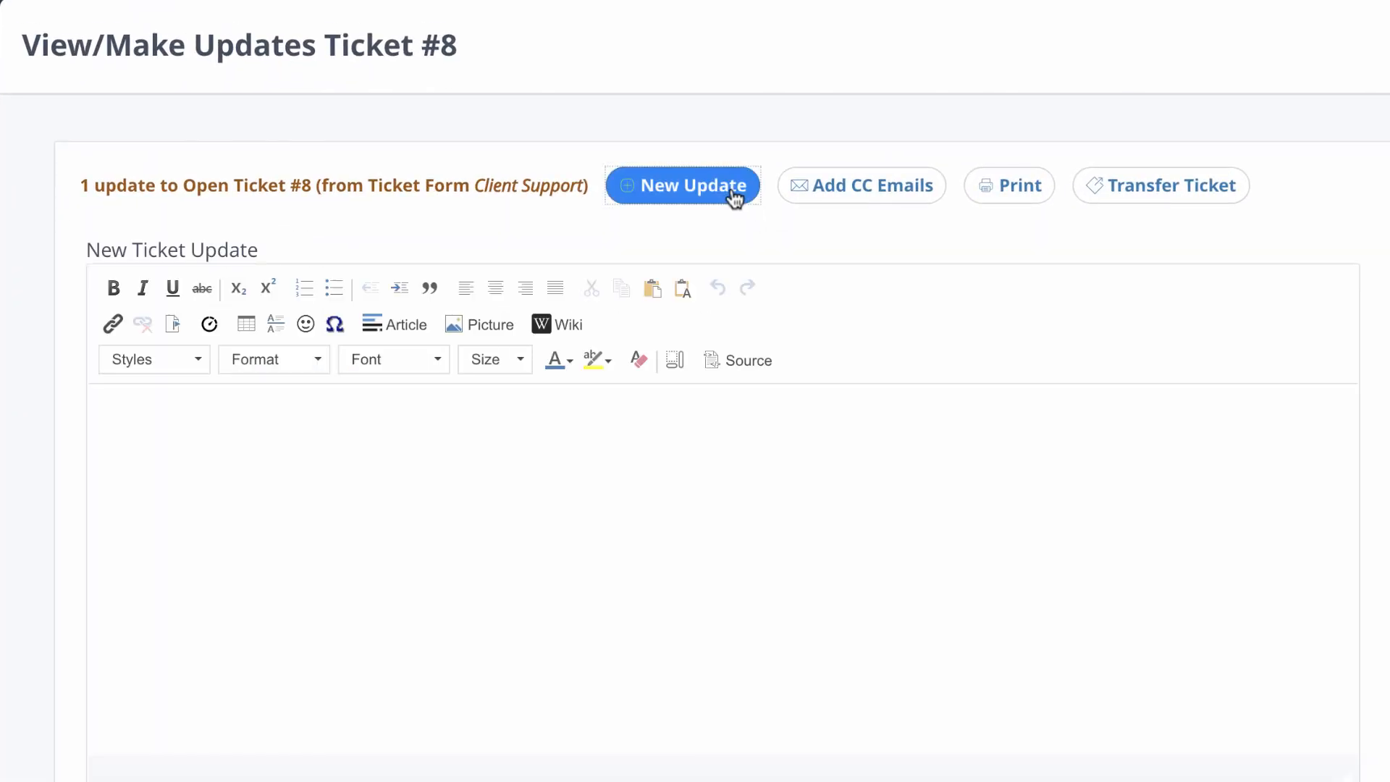
type("Testing Confirmed!")
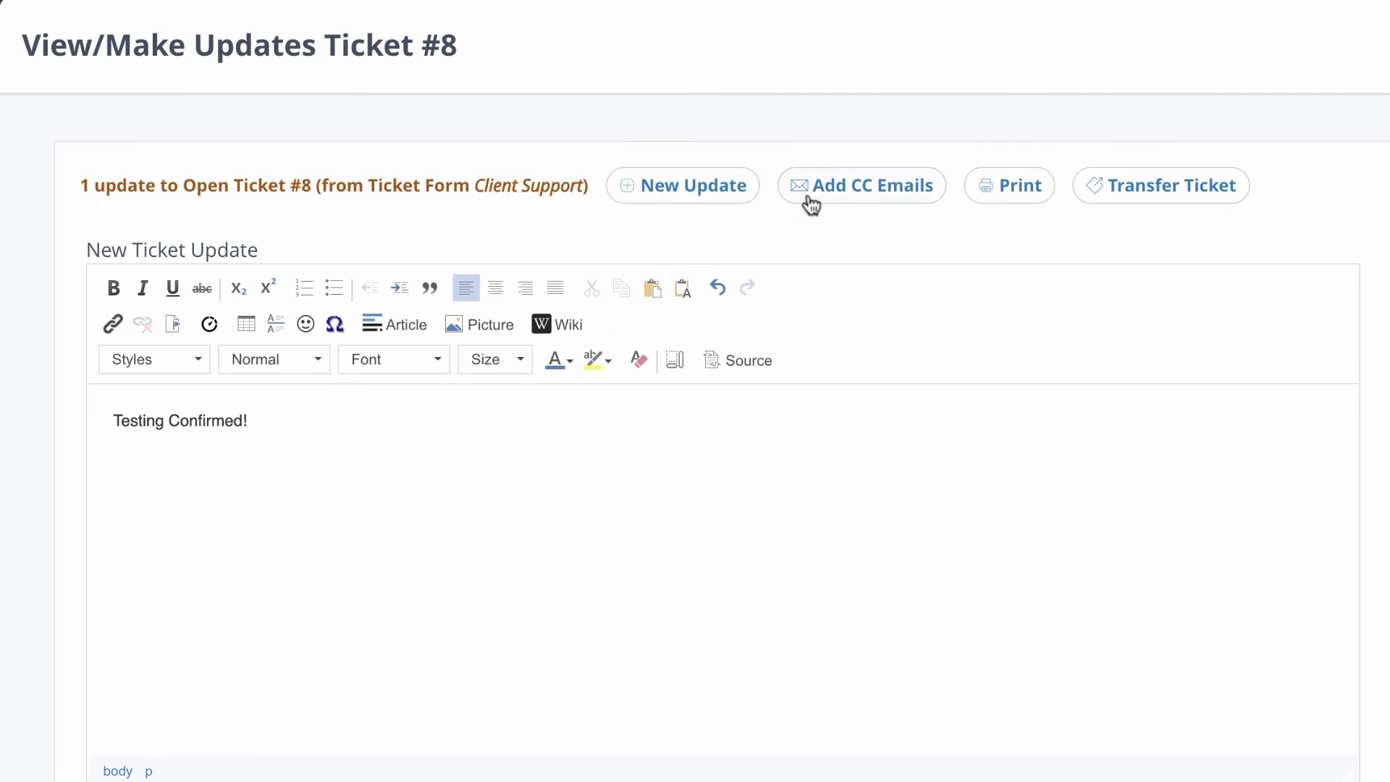
left_click(838, 199)
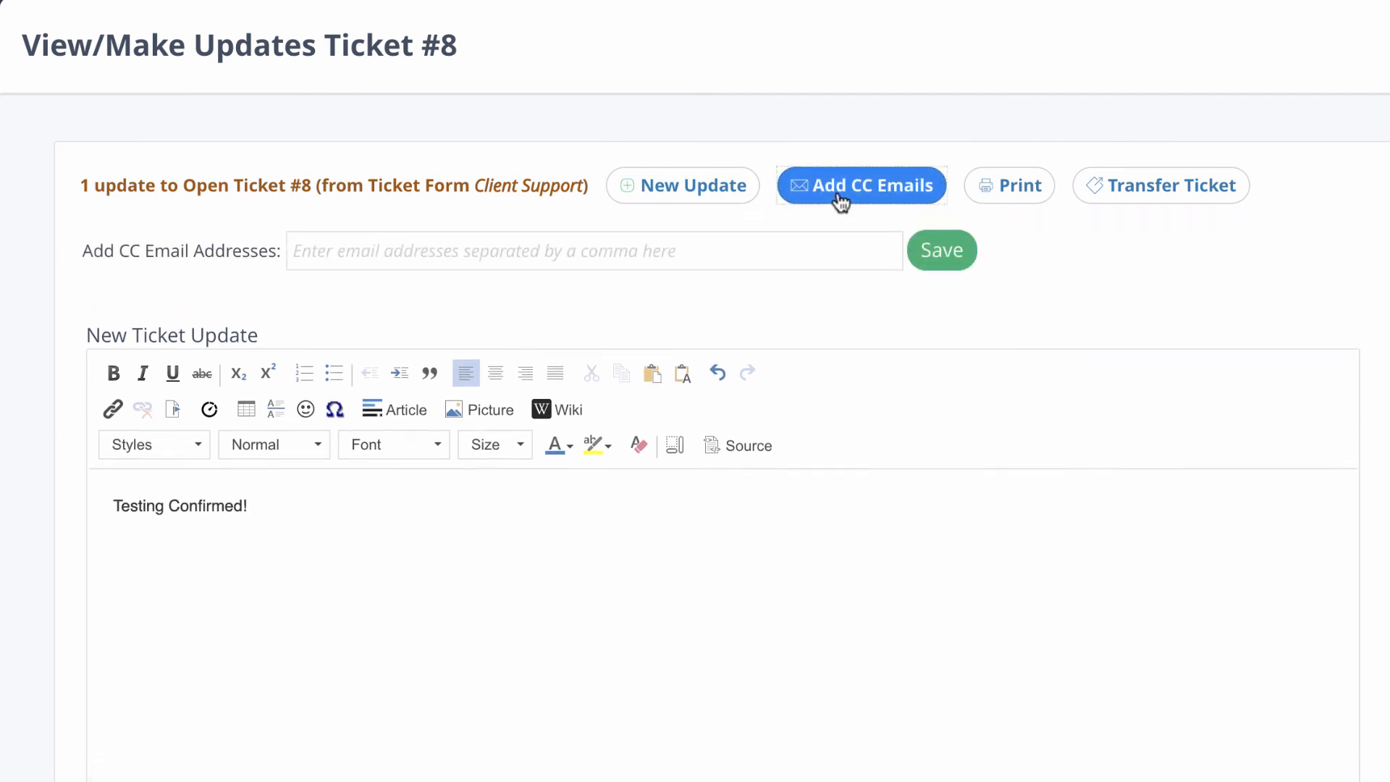
left_click(768, 245)
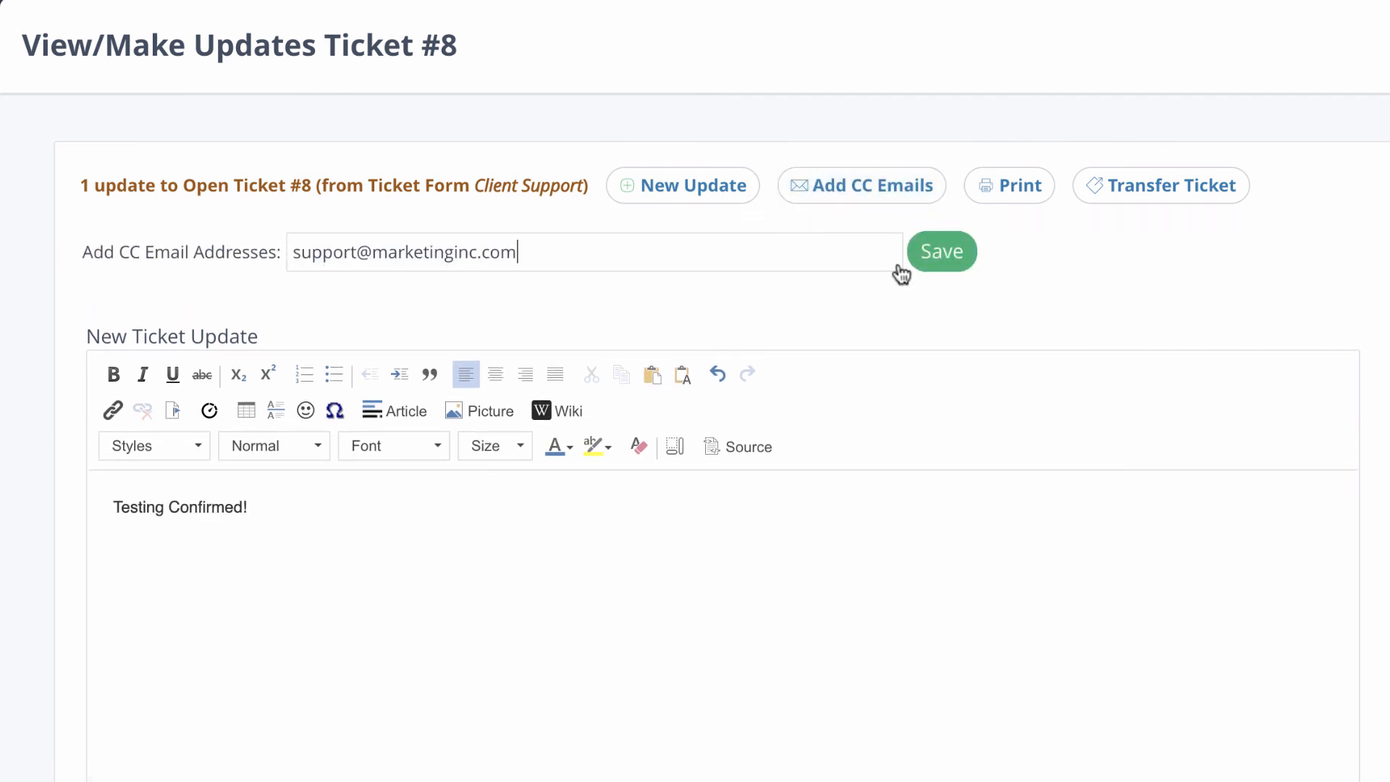
left_click(947, 257)
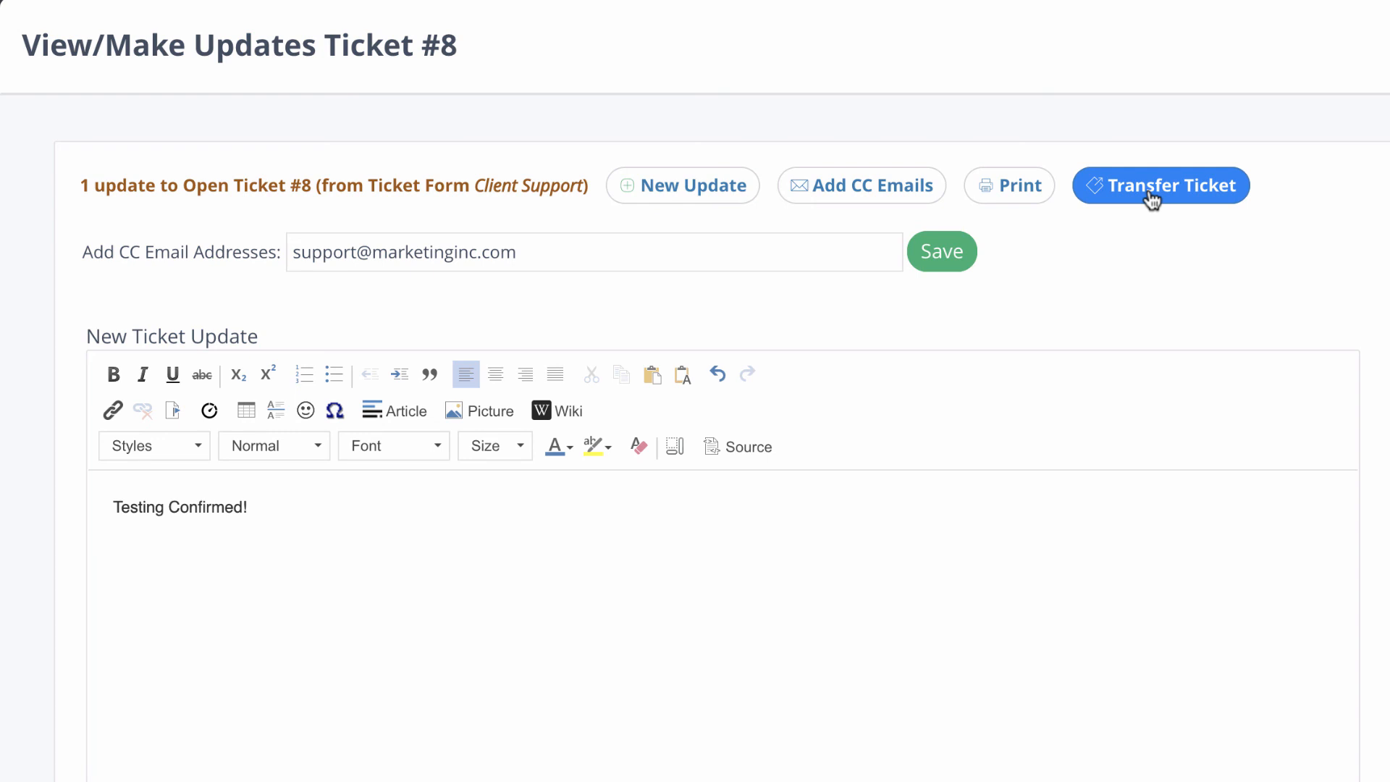
scroll(1002, 496, "down", 5)
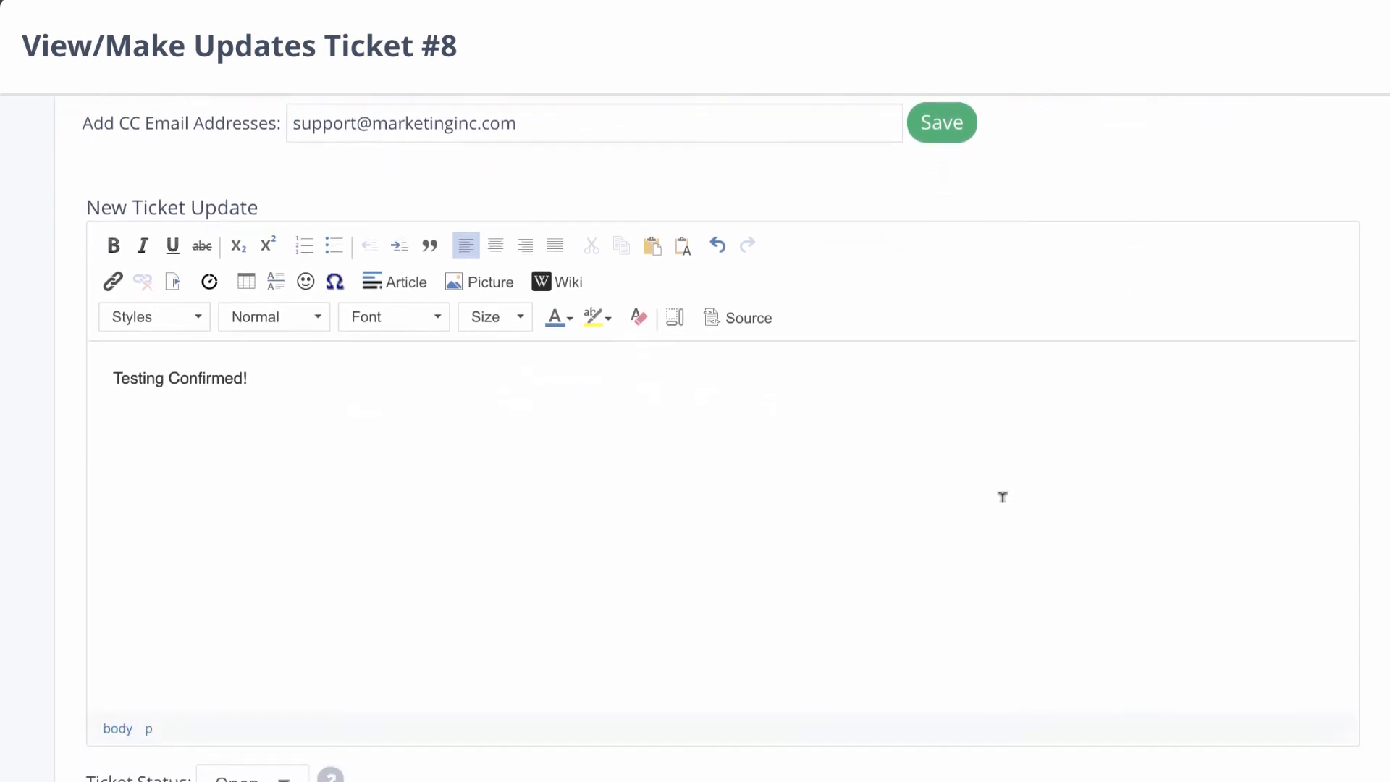
scroll(1001, 497, "down", 5)
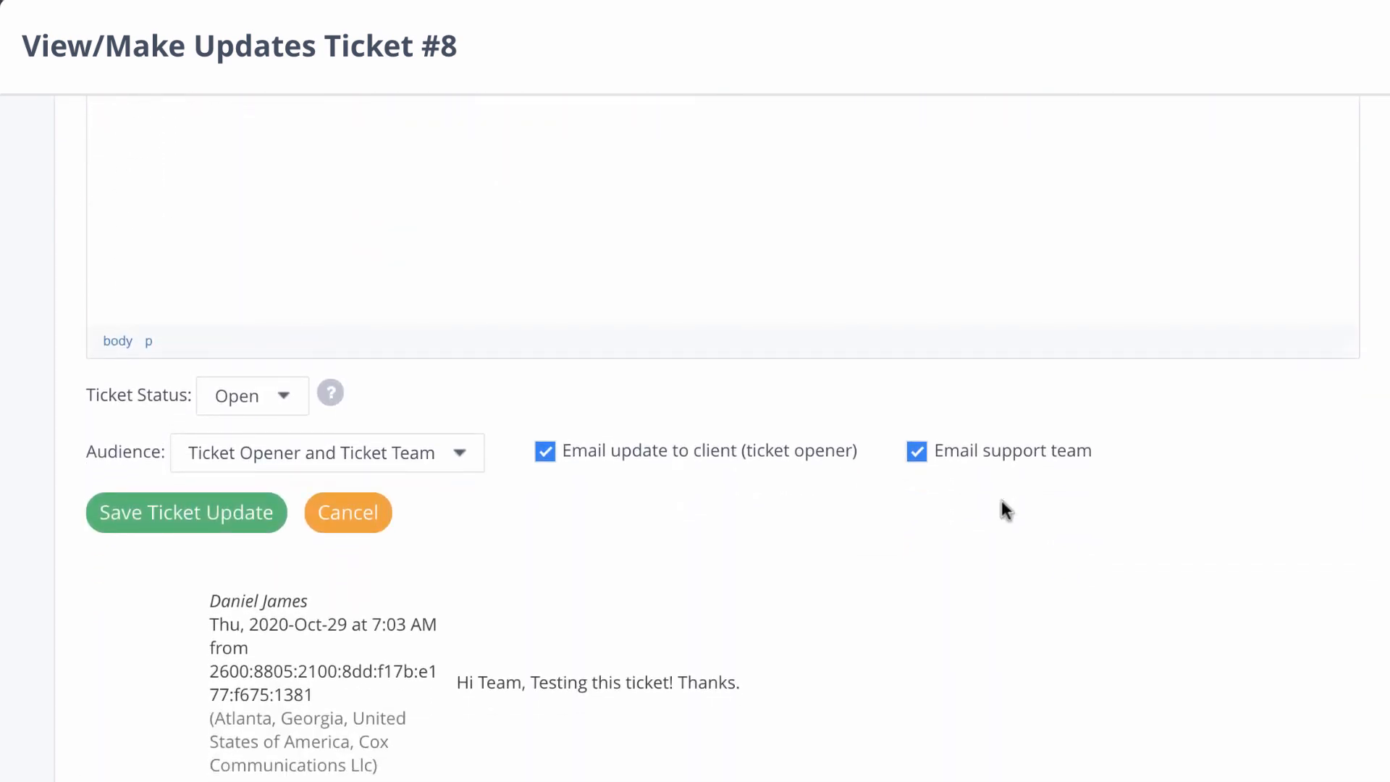
Step: Set status Closed, resolution Inquiry Resolved, untick Email update to client, and save the ticket update
left_click(270, 399)
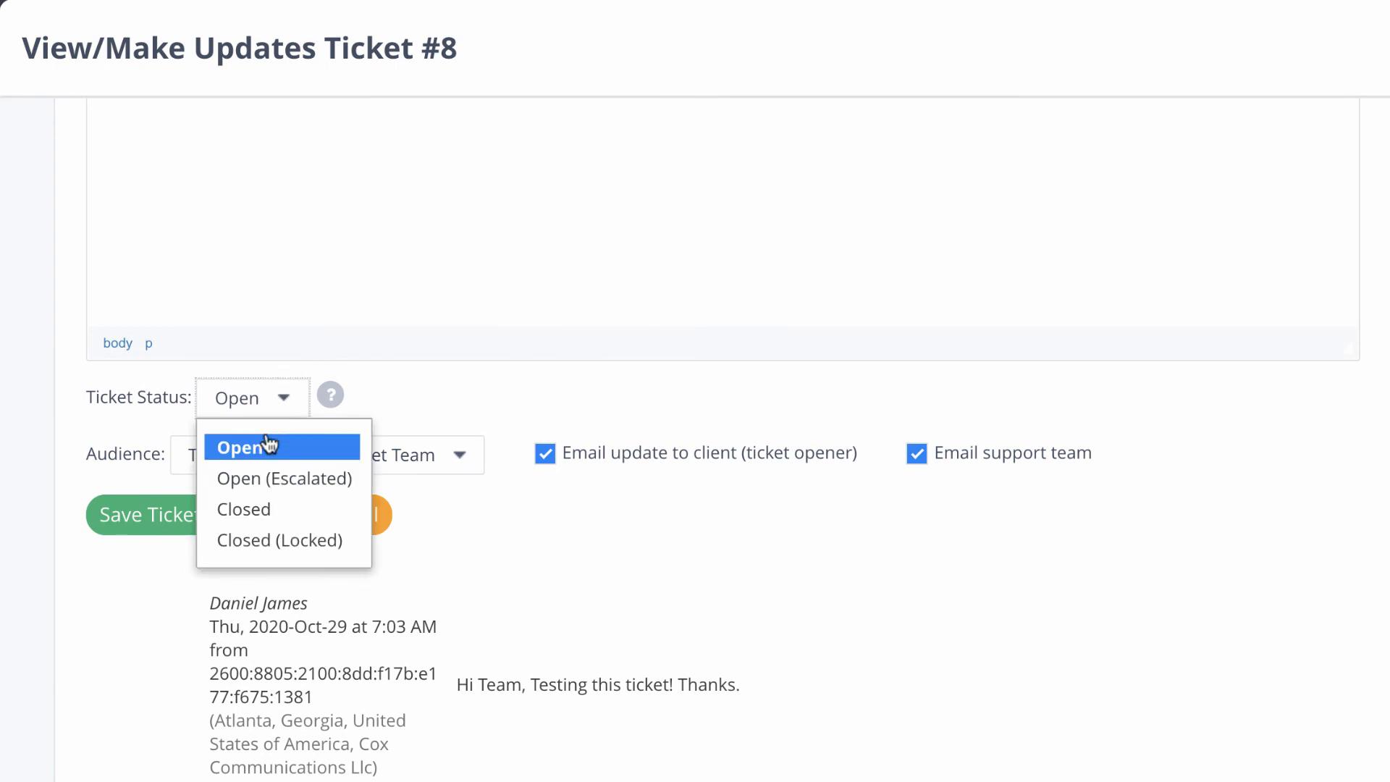
left_click(267, 502)
left_click(348, 456)
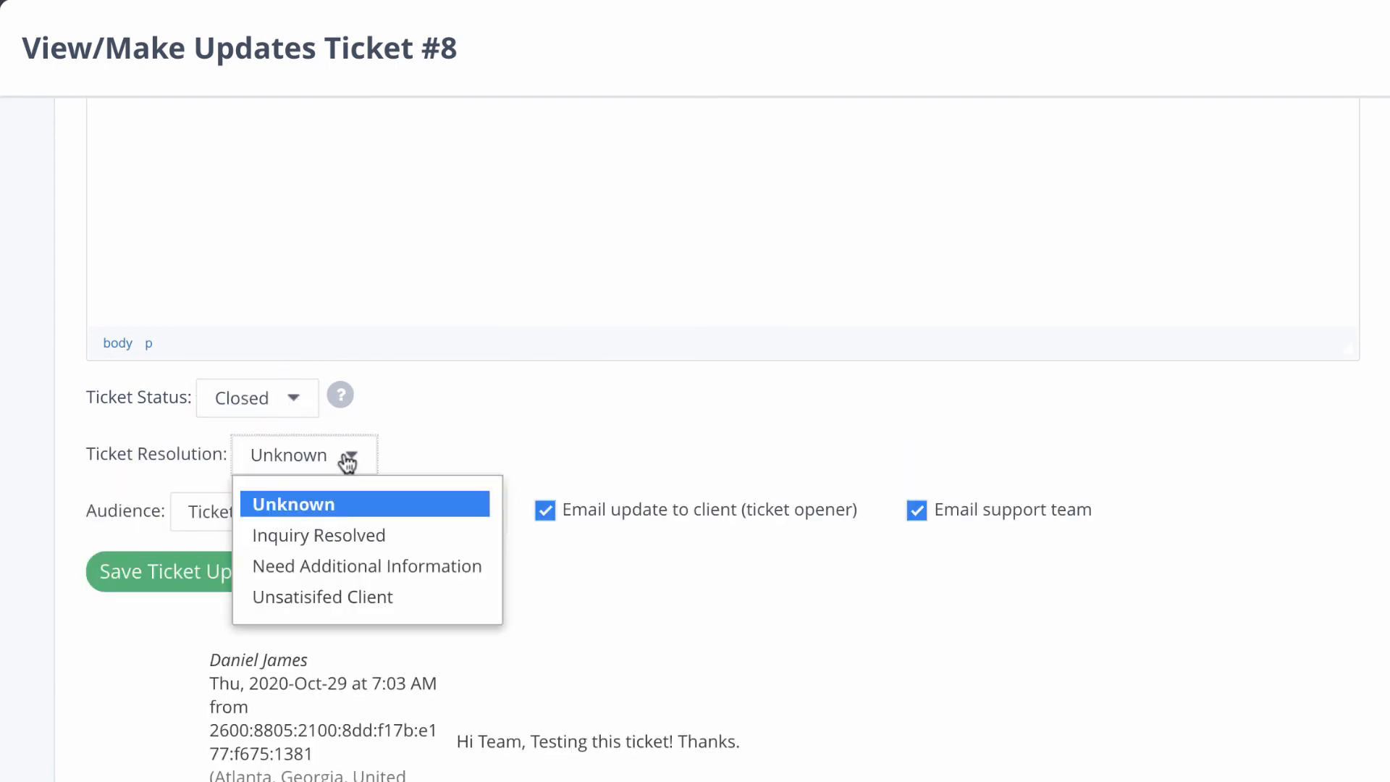
left_click(348, 537)
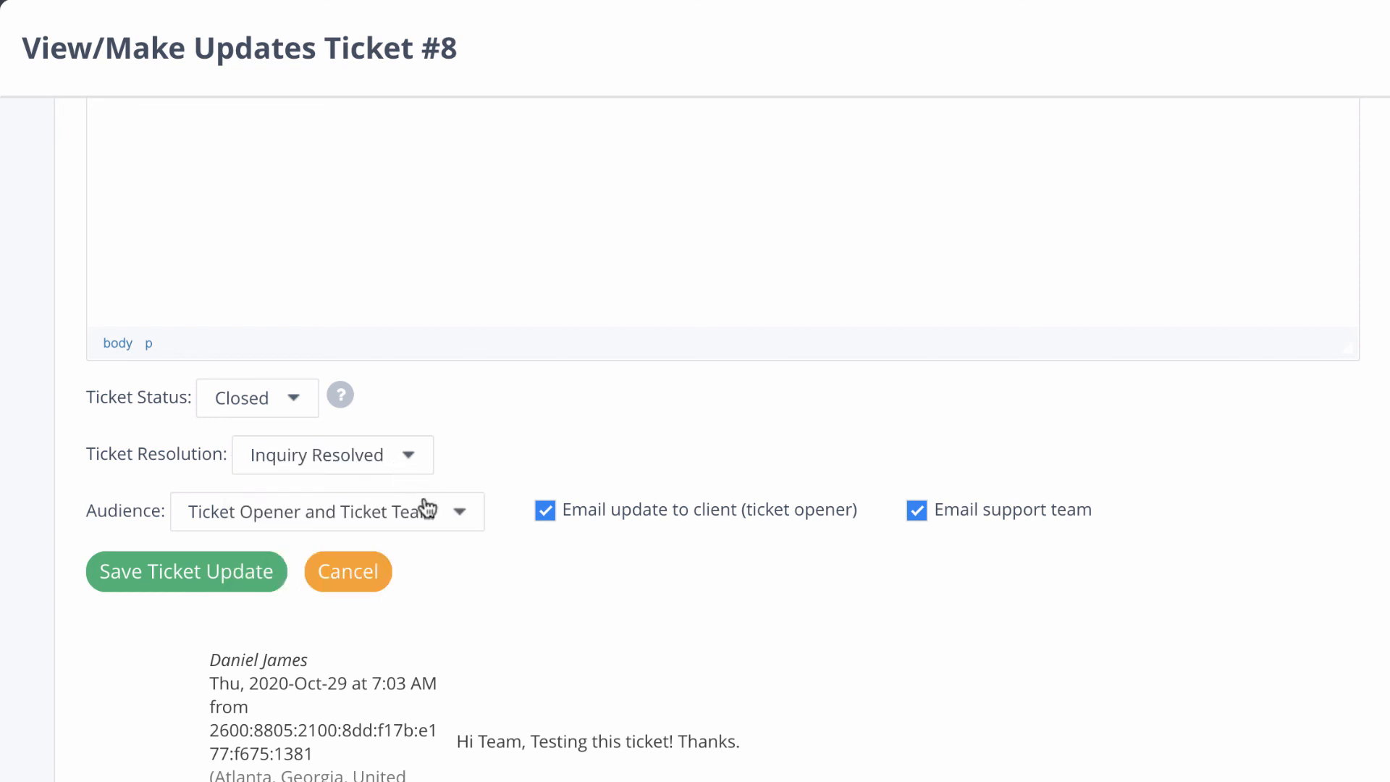
left_click(439, 520)
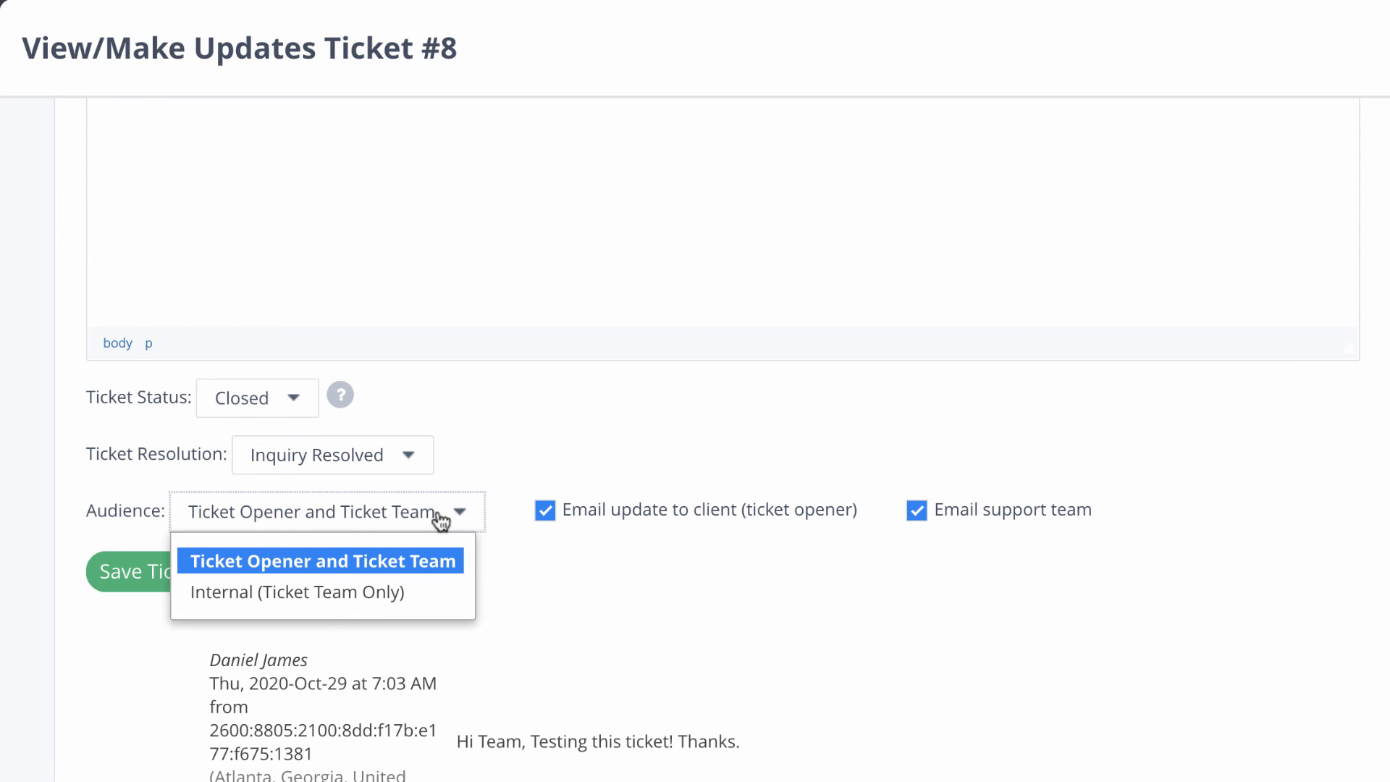
left_click(440, 520)
left_click(545, 512)
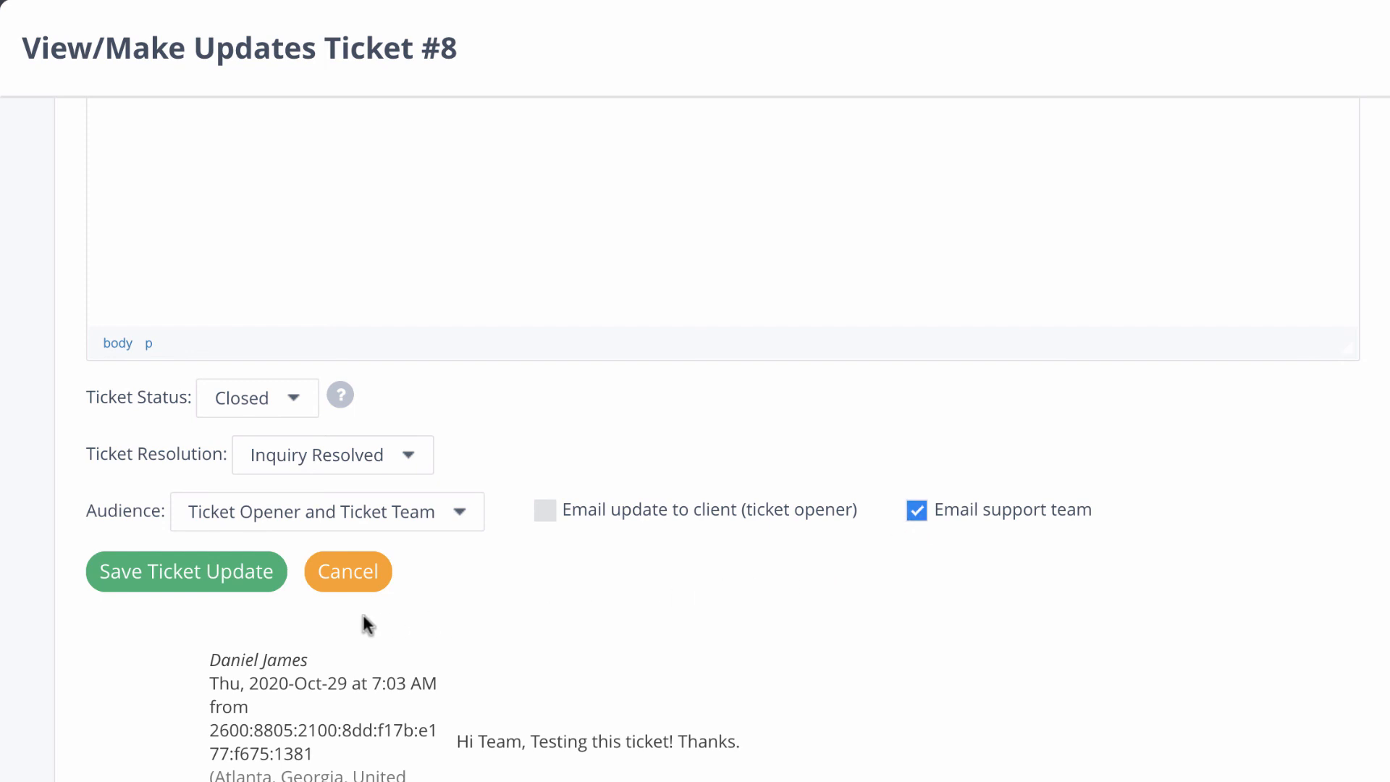
left_click(225, 575)
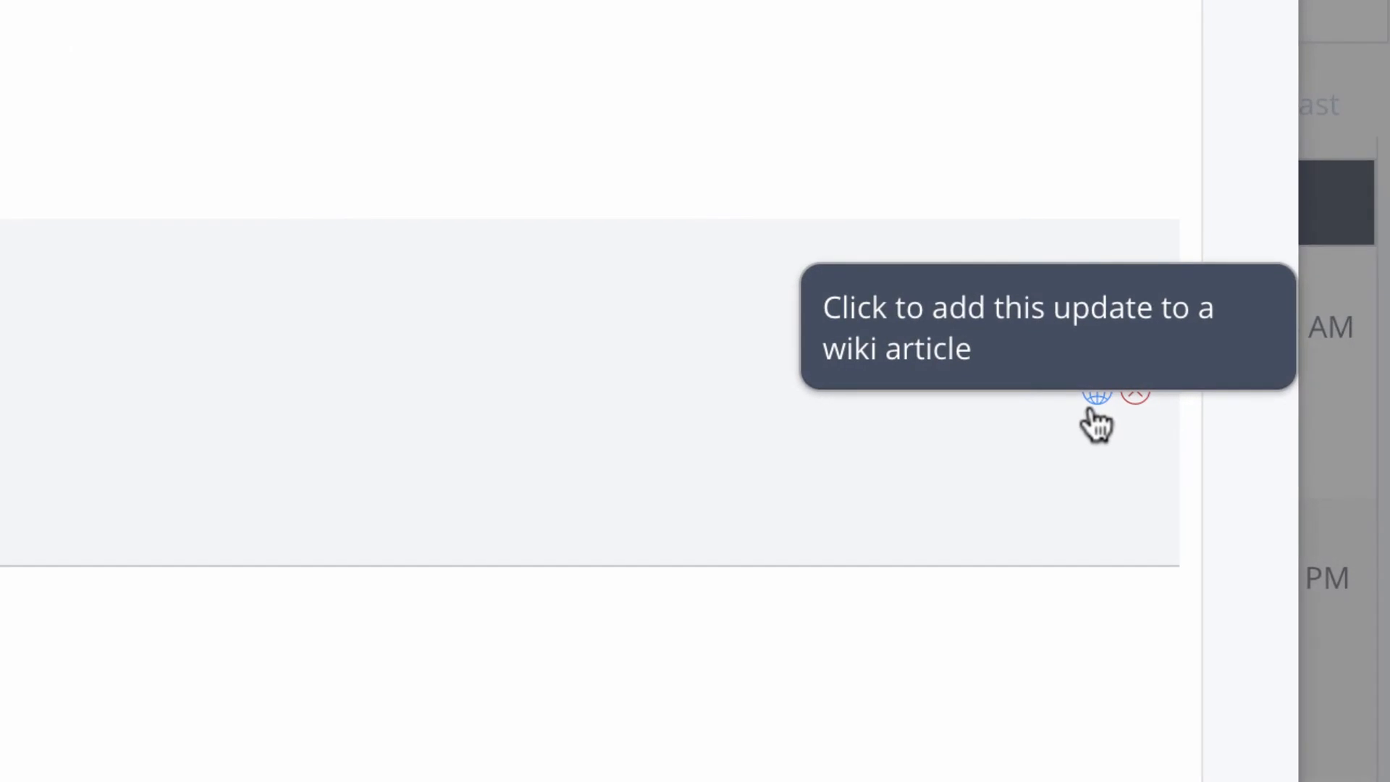
Step: Save the ticket update as wiki topic 'Client Support' under 3. Overview of Business Processes
left_click(1094, 397)
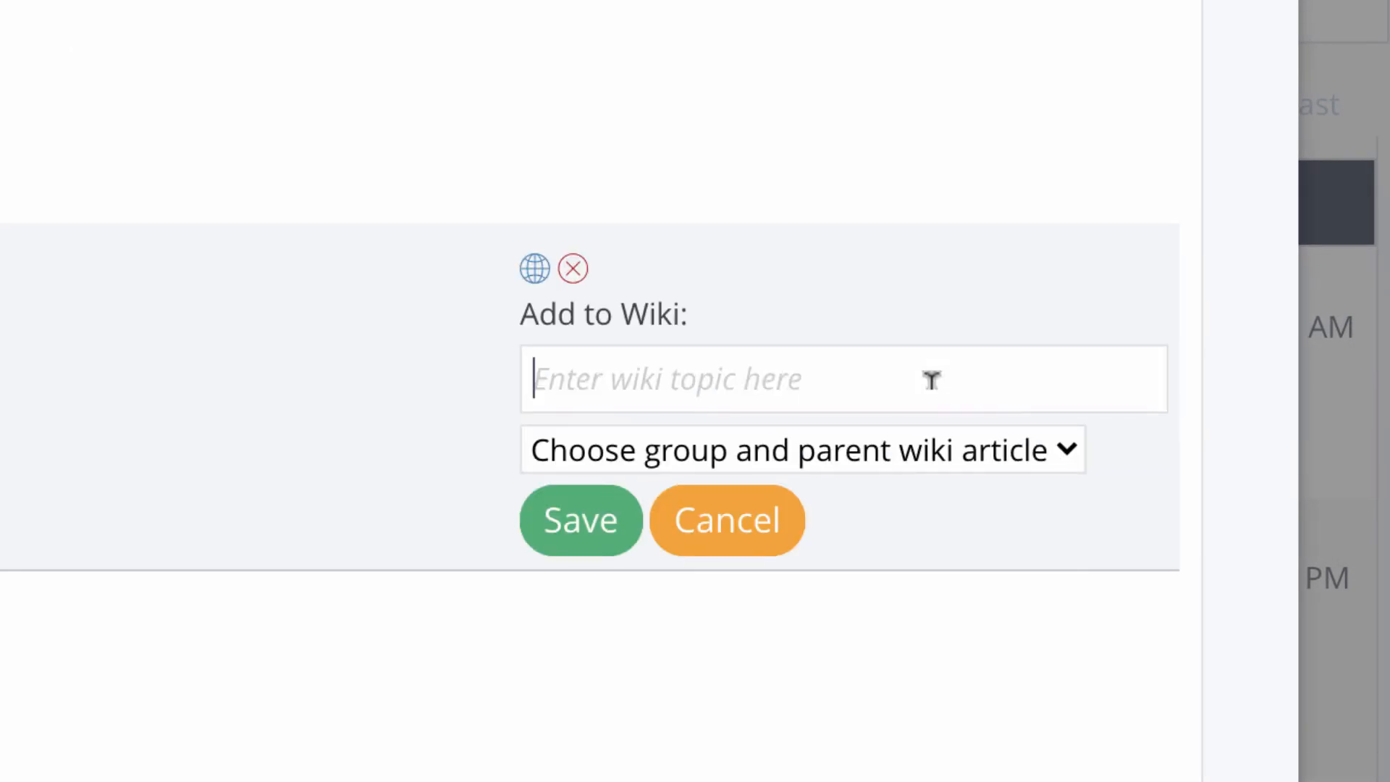
type("Client Support")
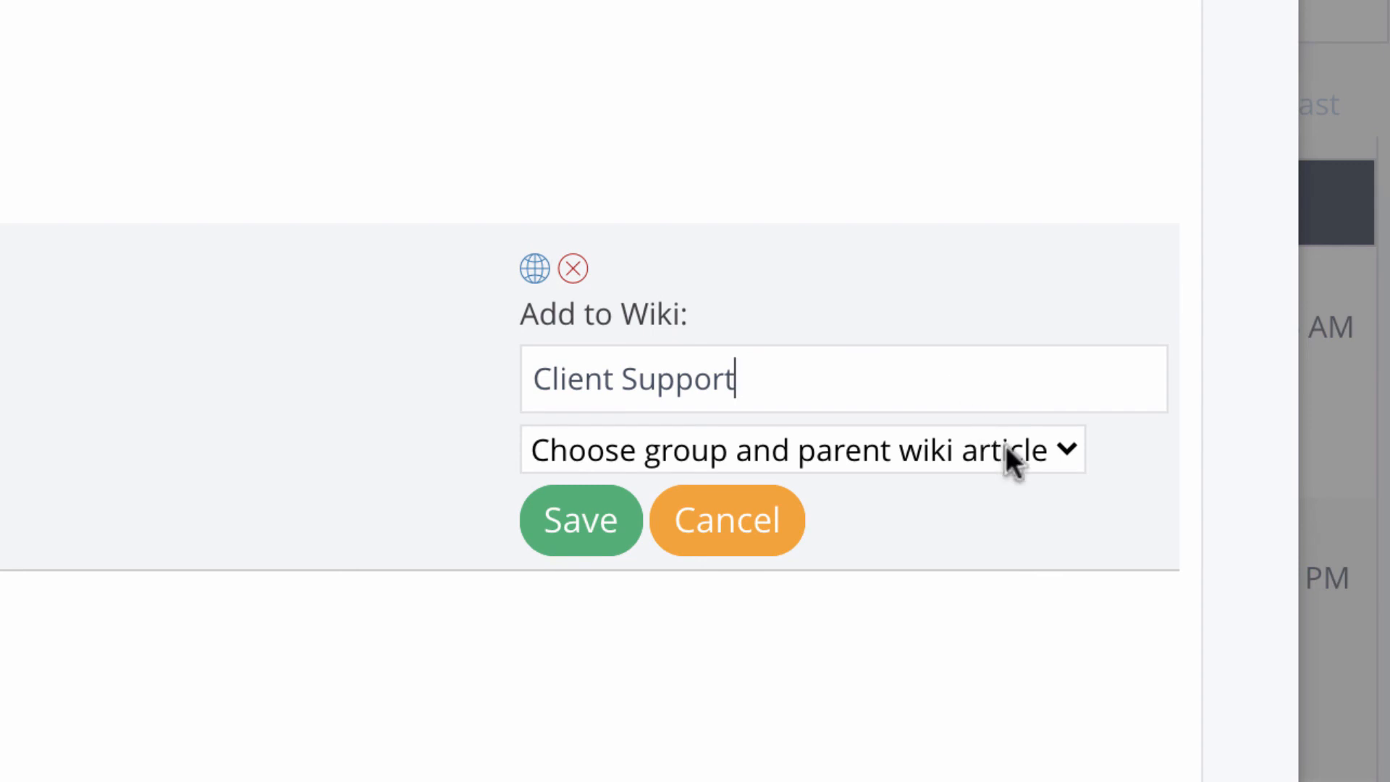
left_click(1006, 448)
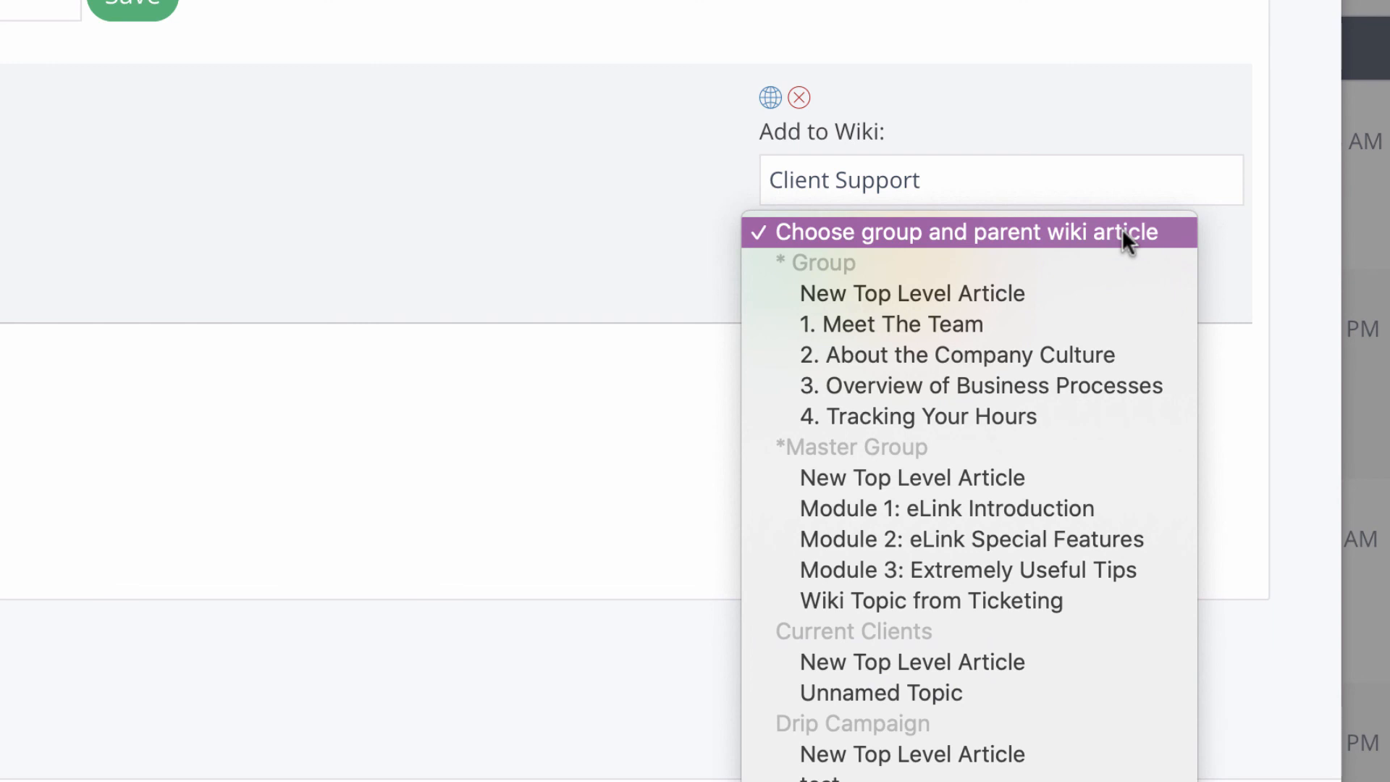
left_click(1123, 385)
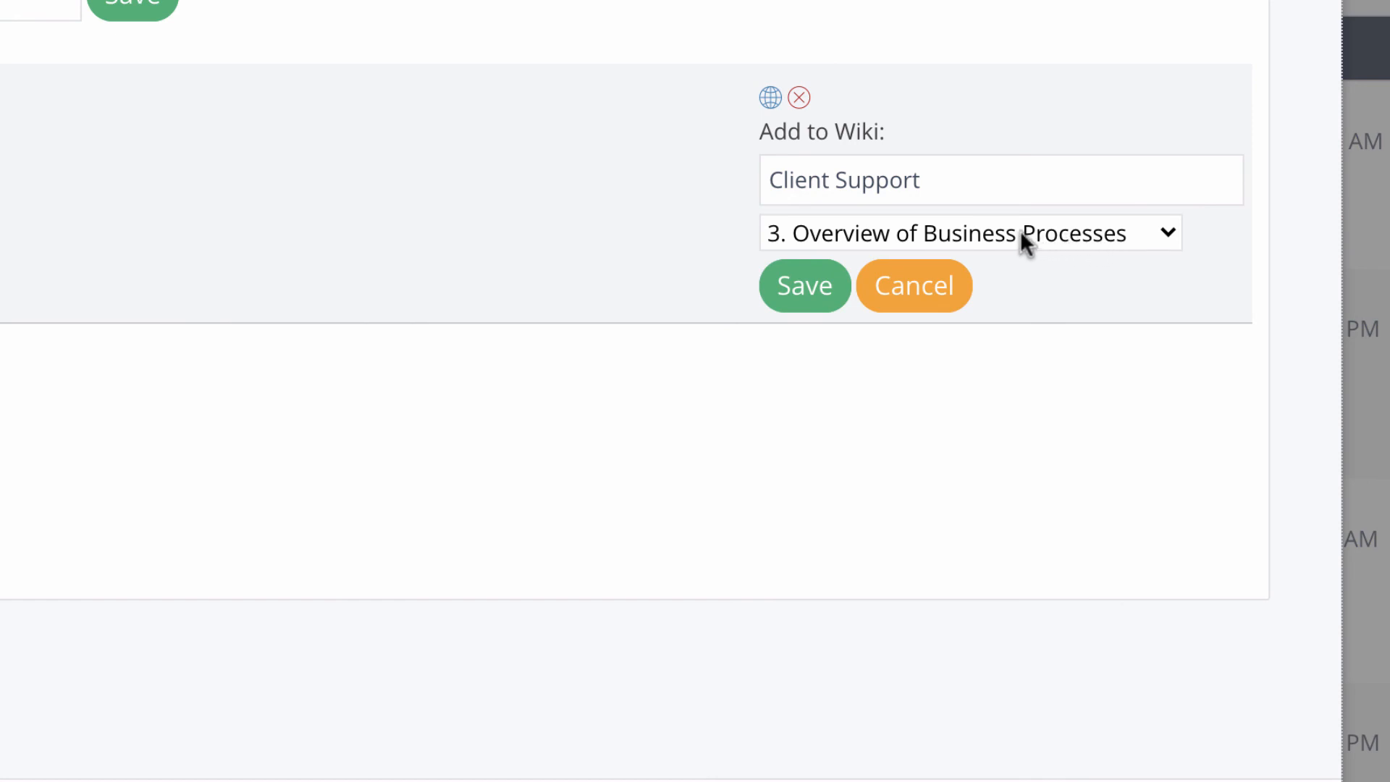
left_click(802, 297)
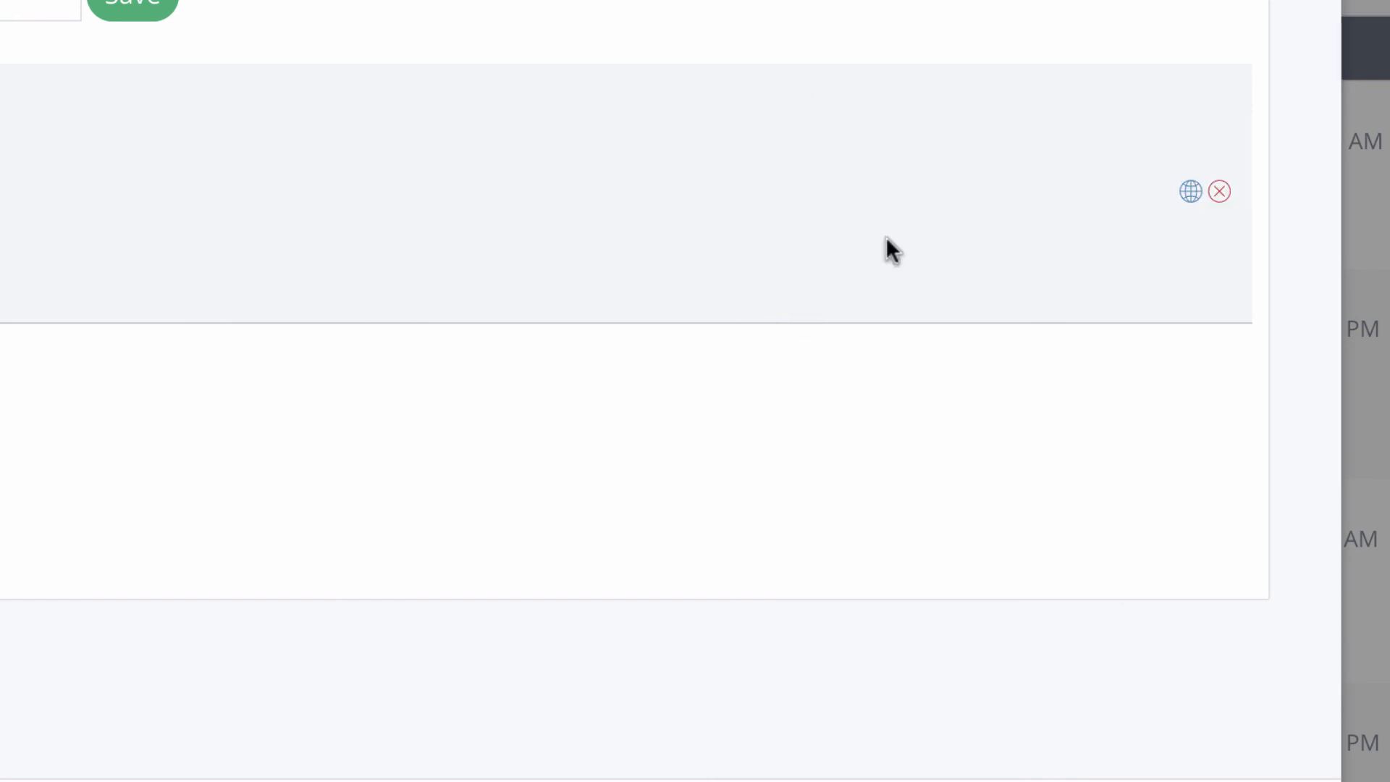